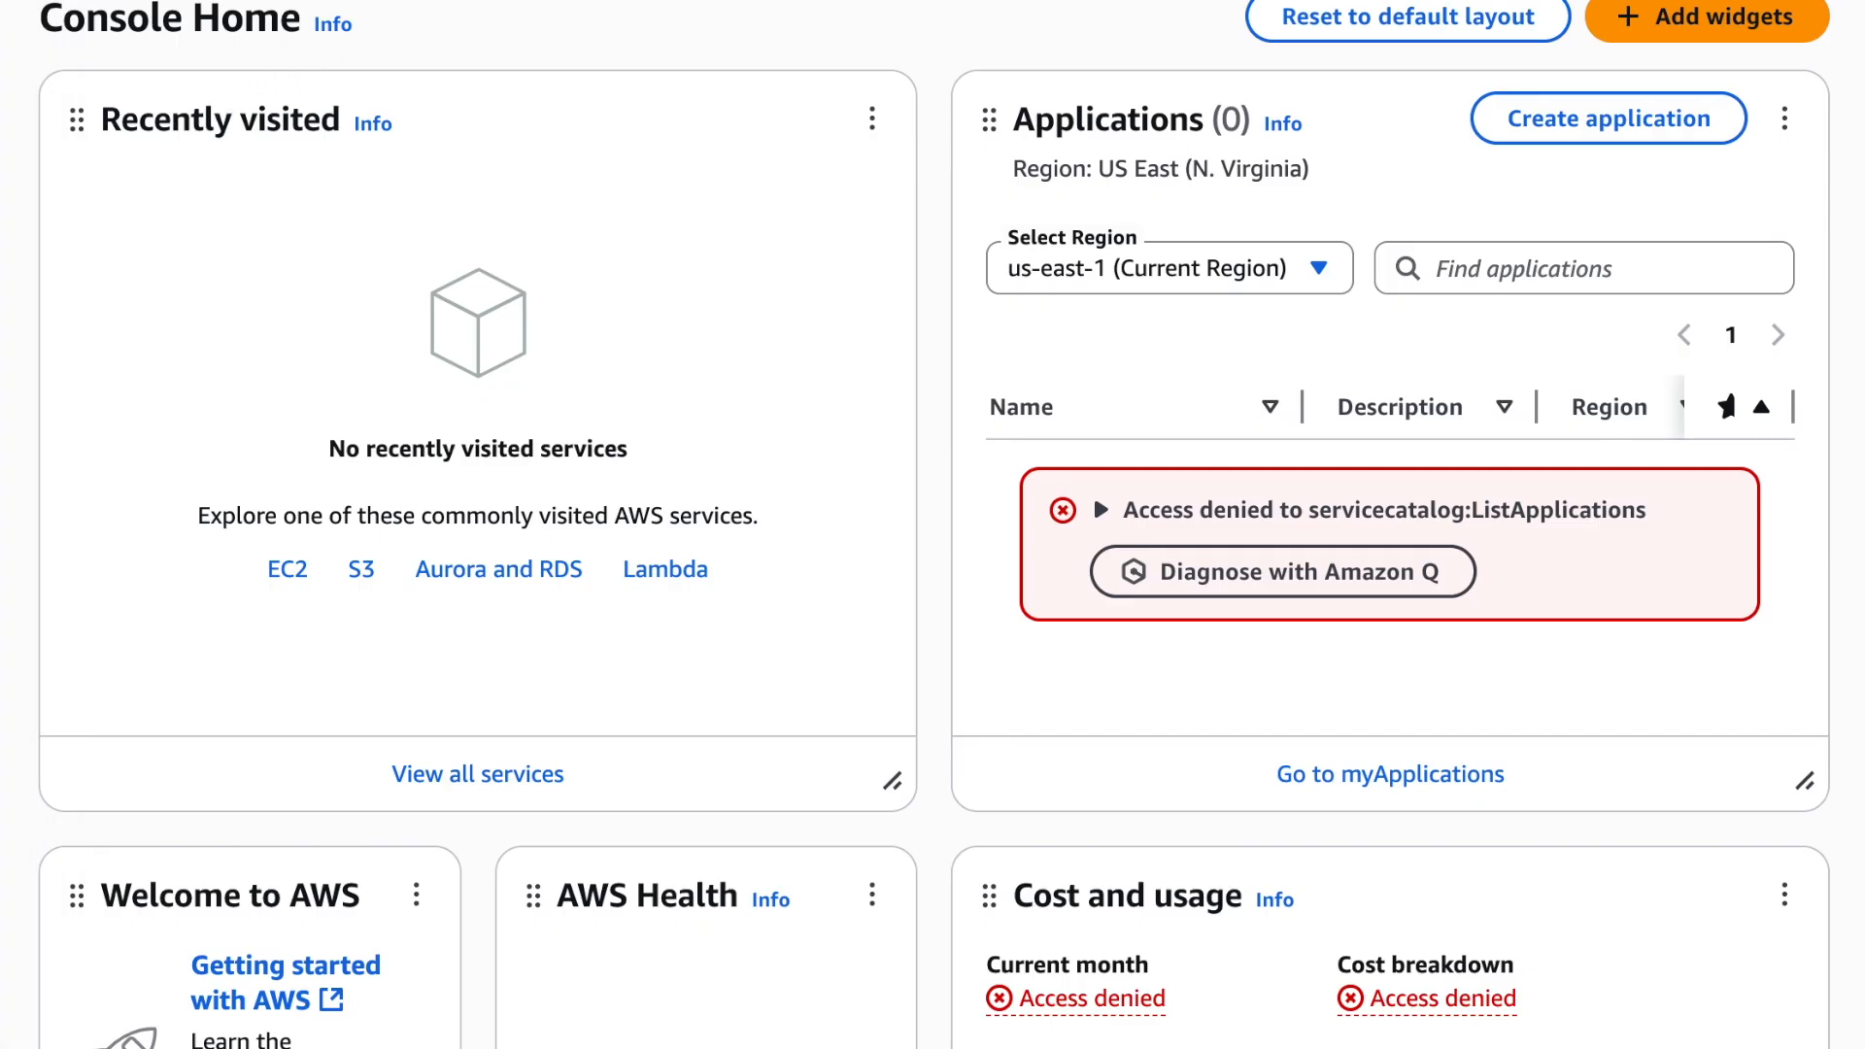
Find the IAM service and open its list of users
type("iam")
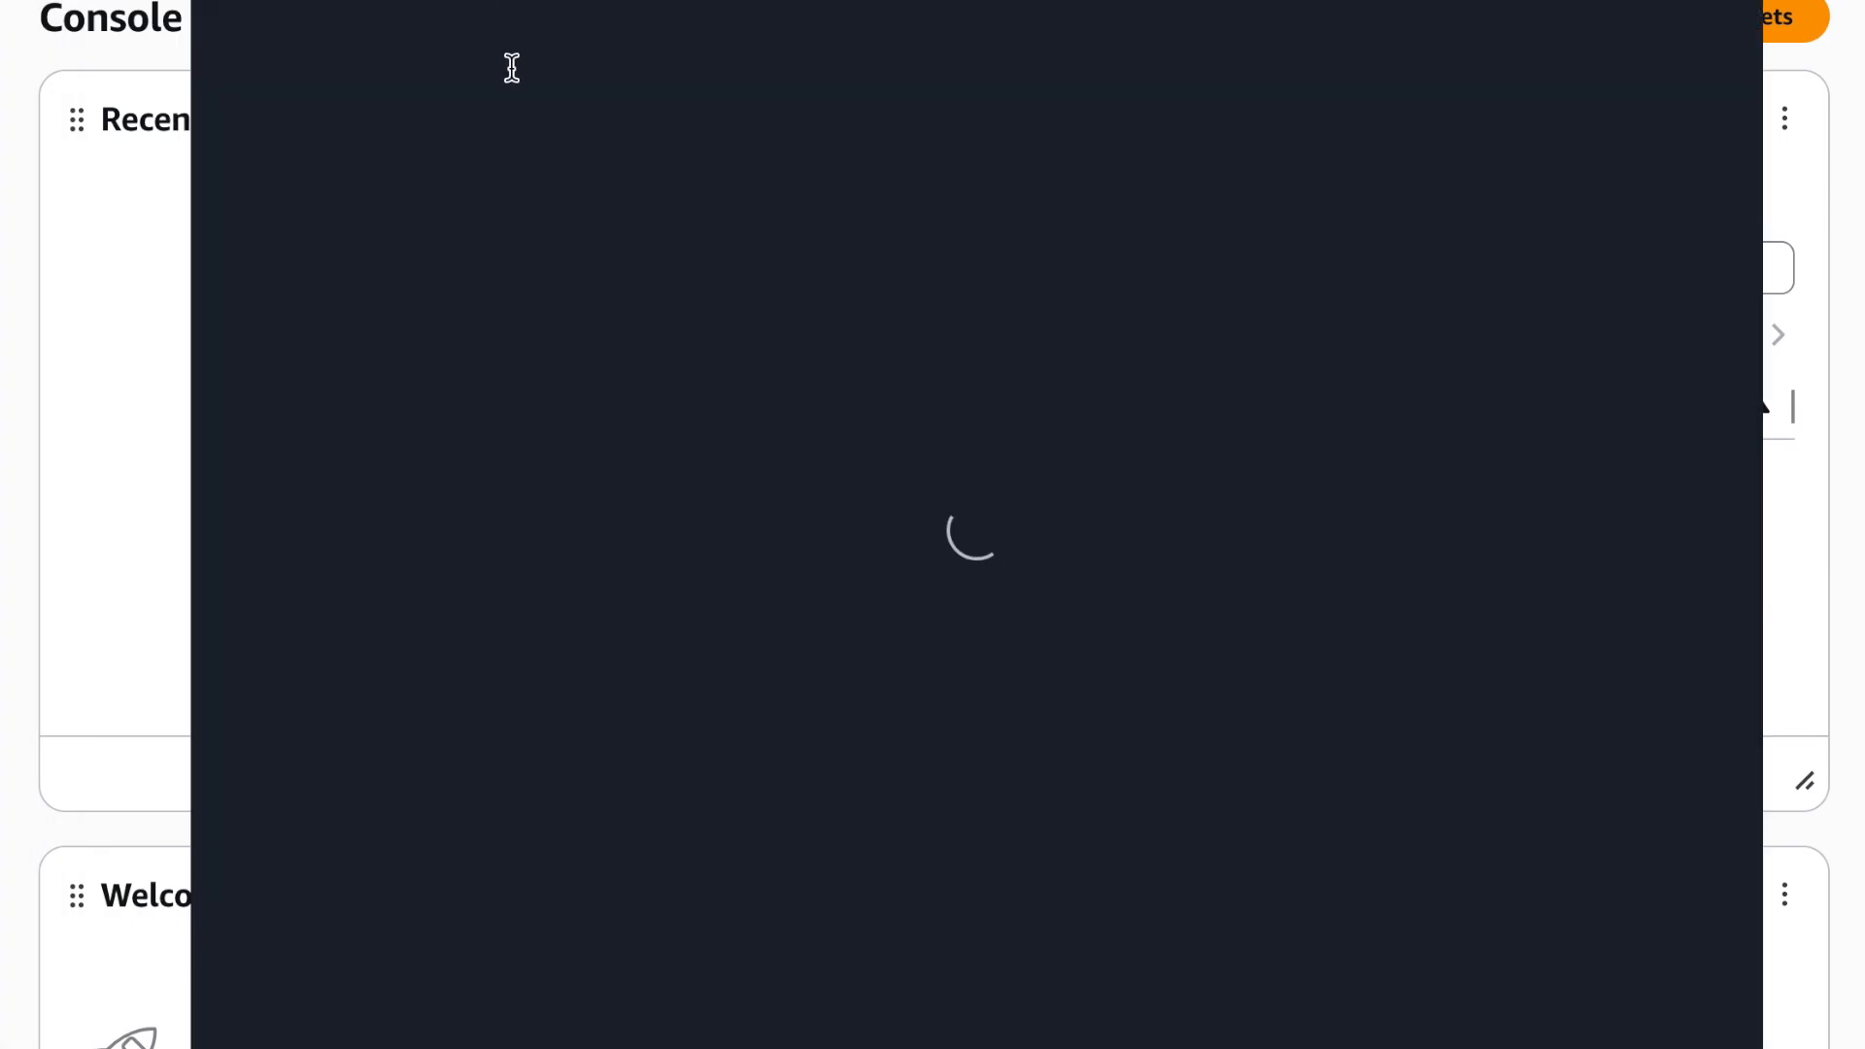
left_click(727, 53)
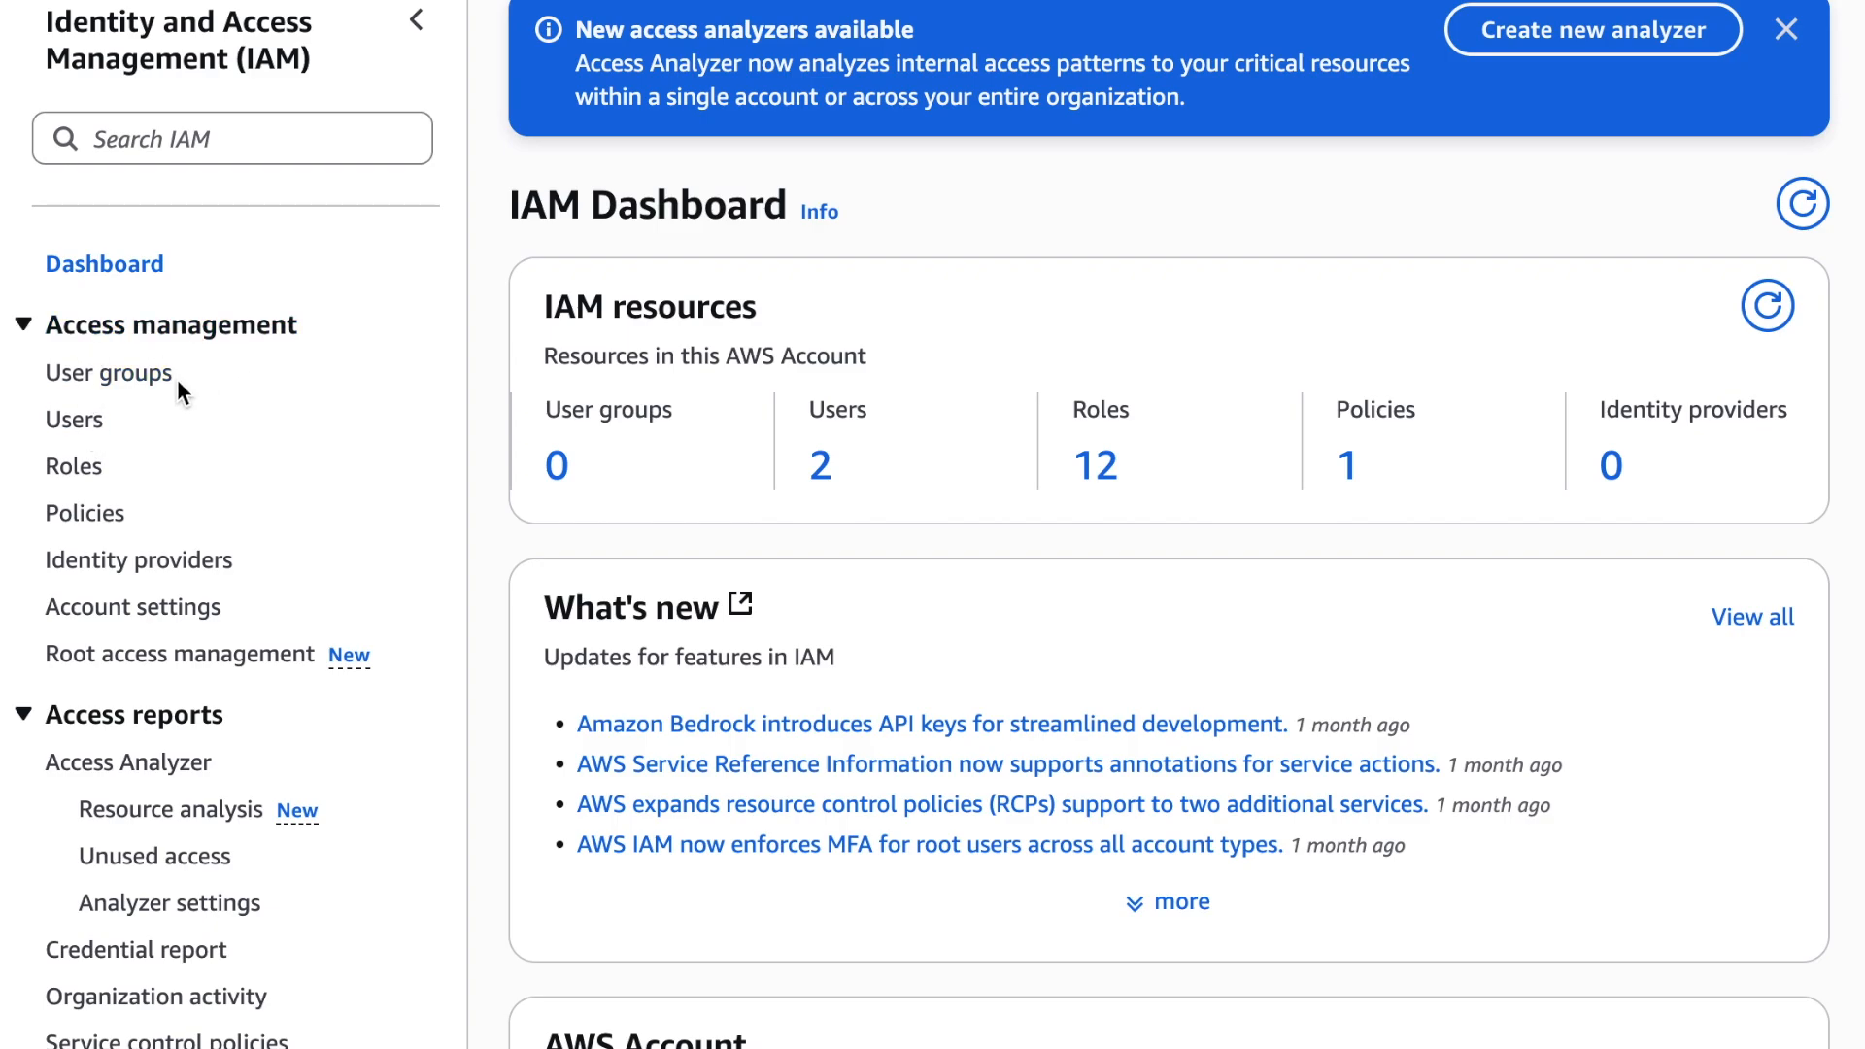
left_click(78, 421)
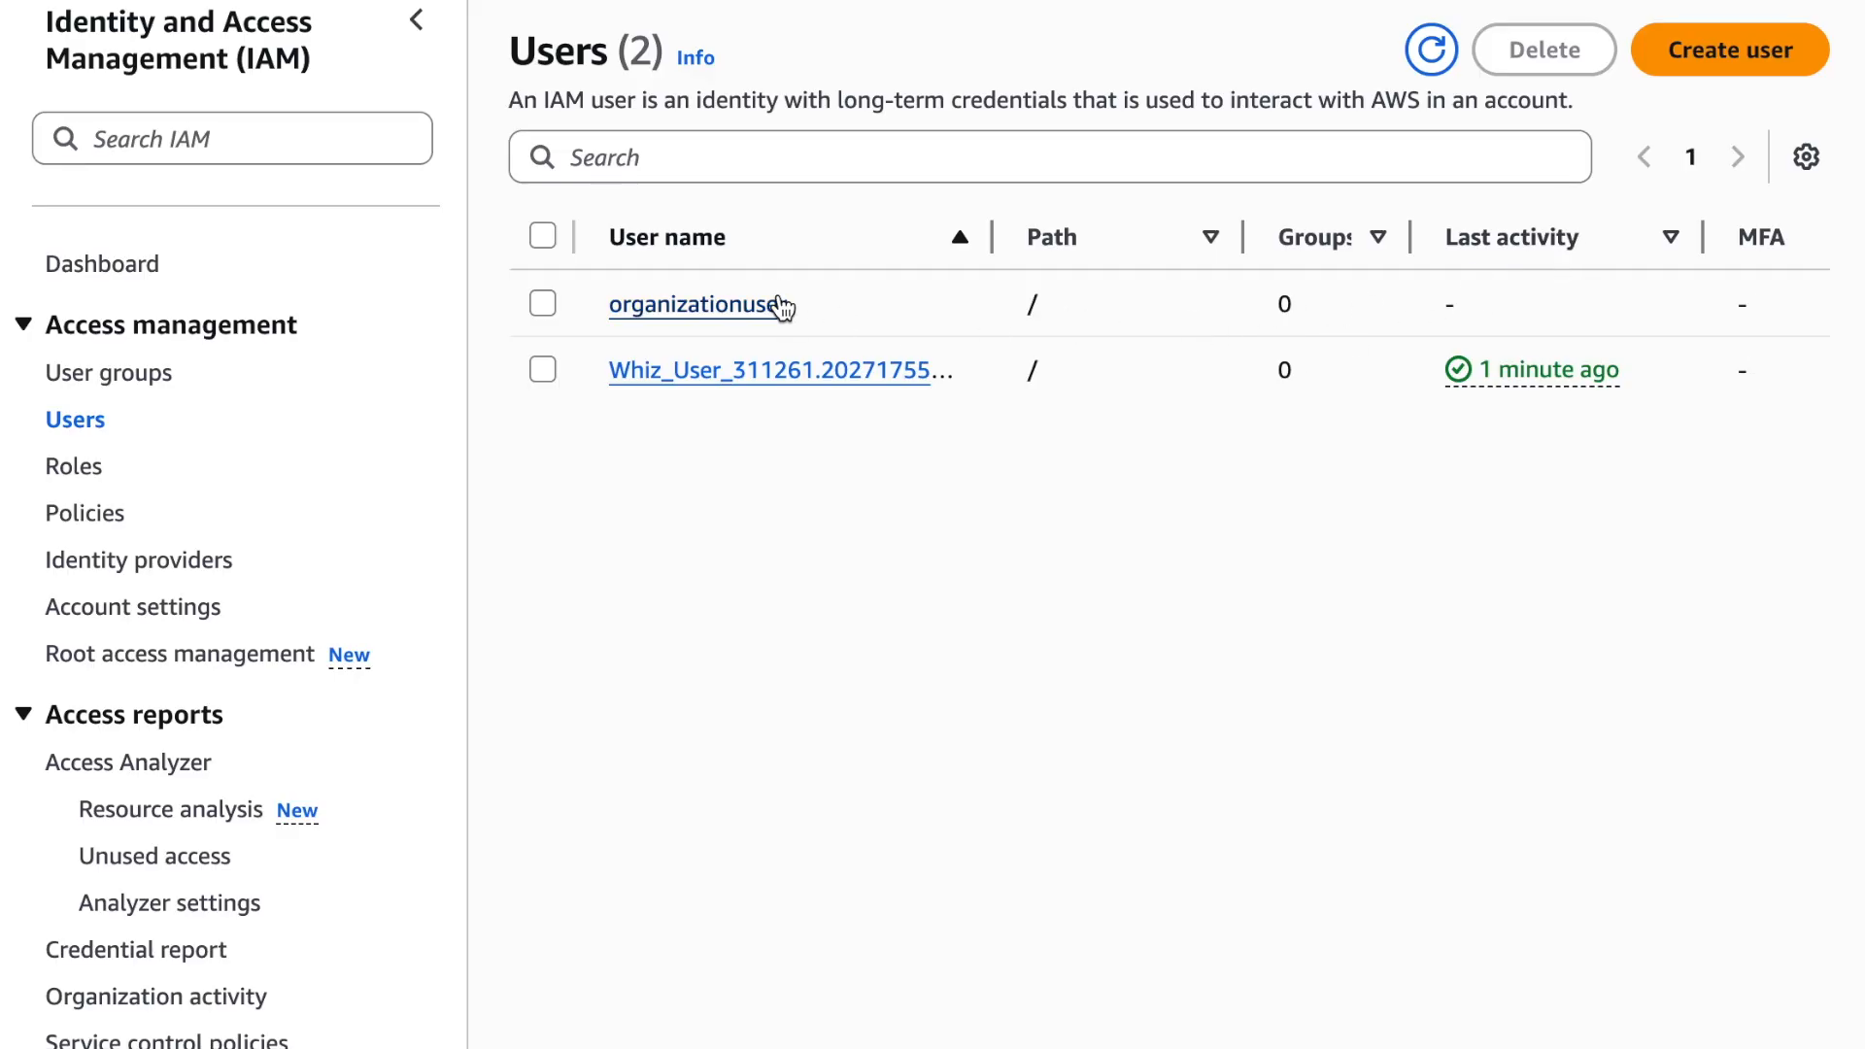
Start creating an IAM user and enter a user name made of the person's first name followed by _dev_01
left_click(1728, 64)
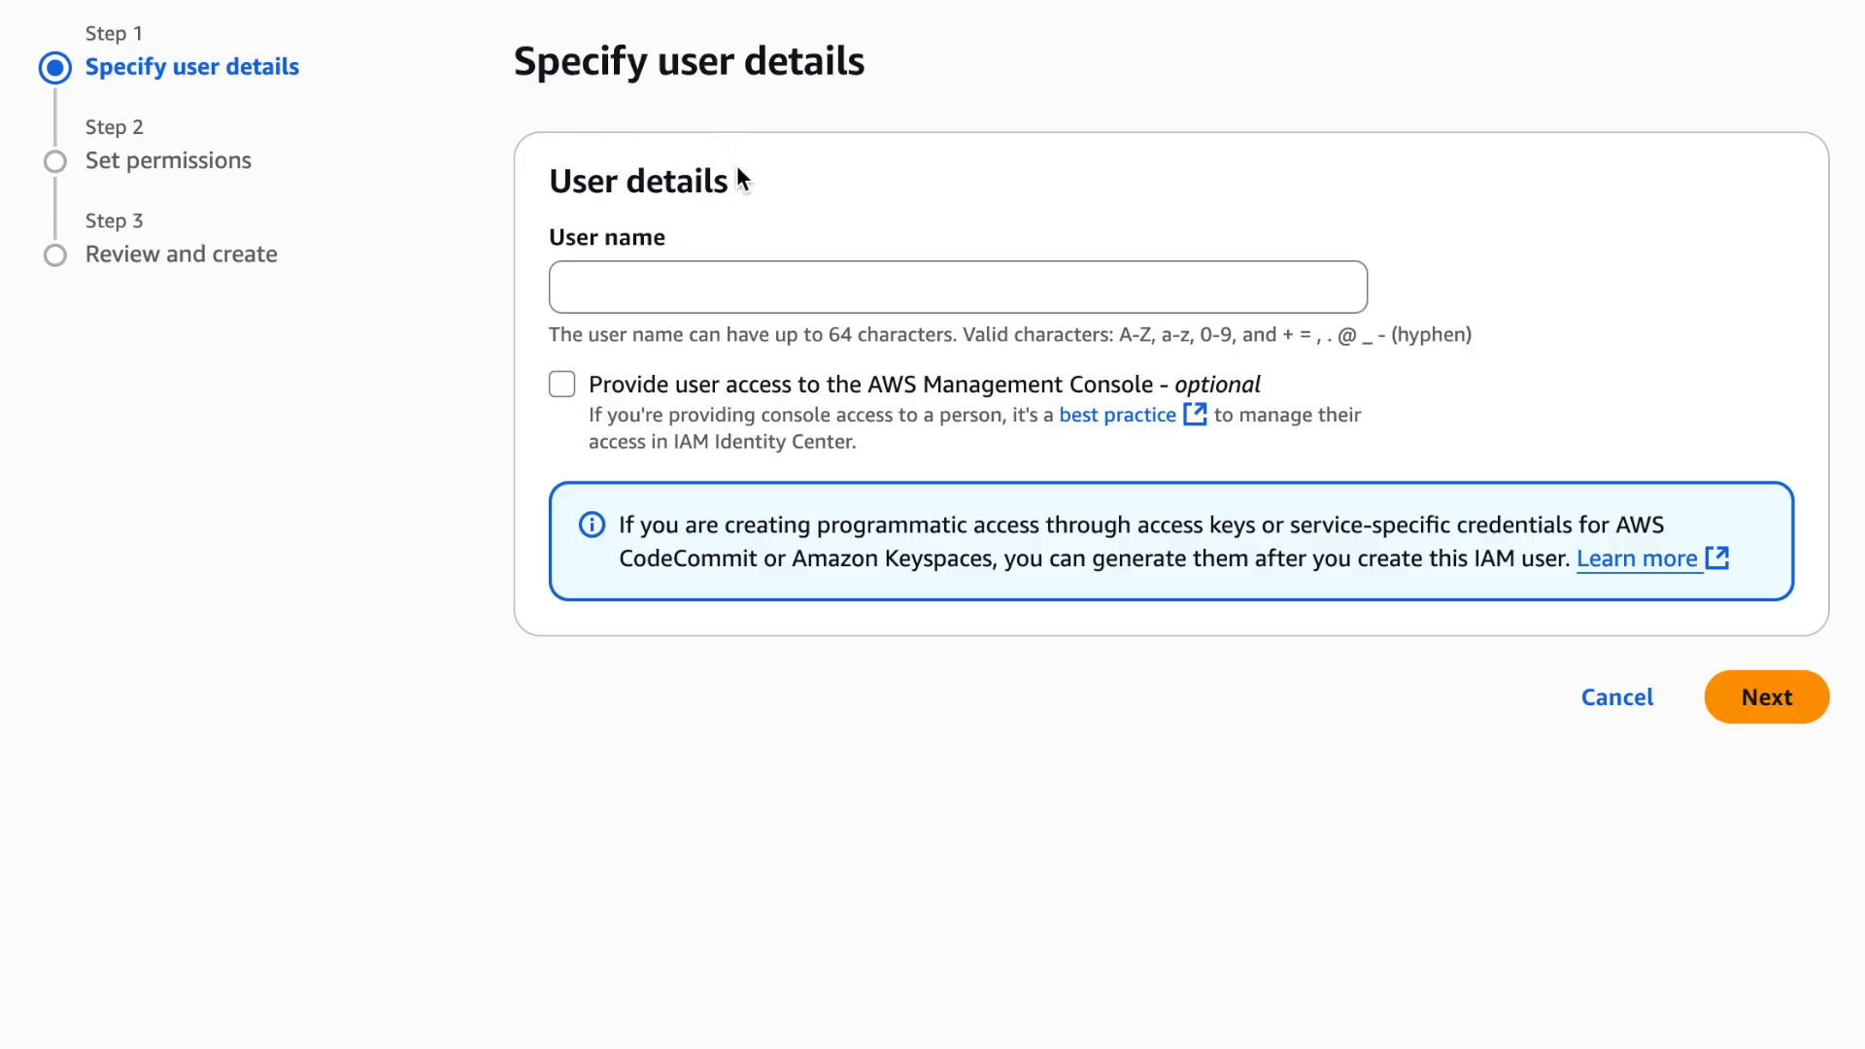
left_click(577, 281)
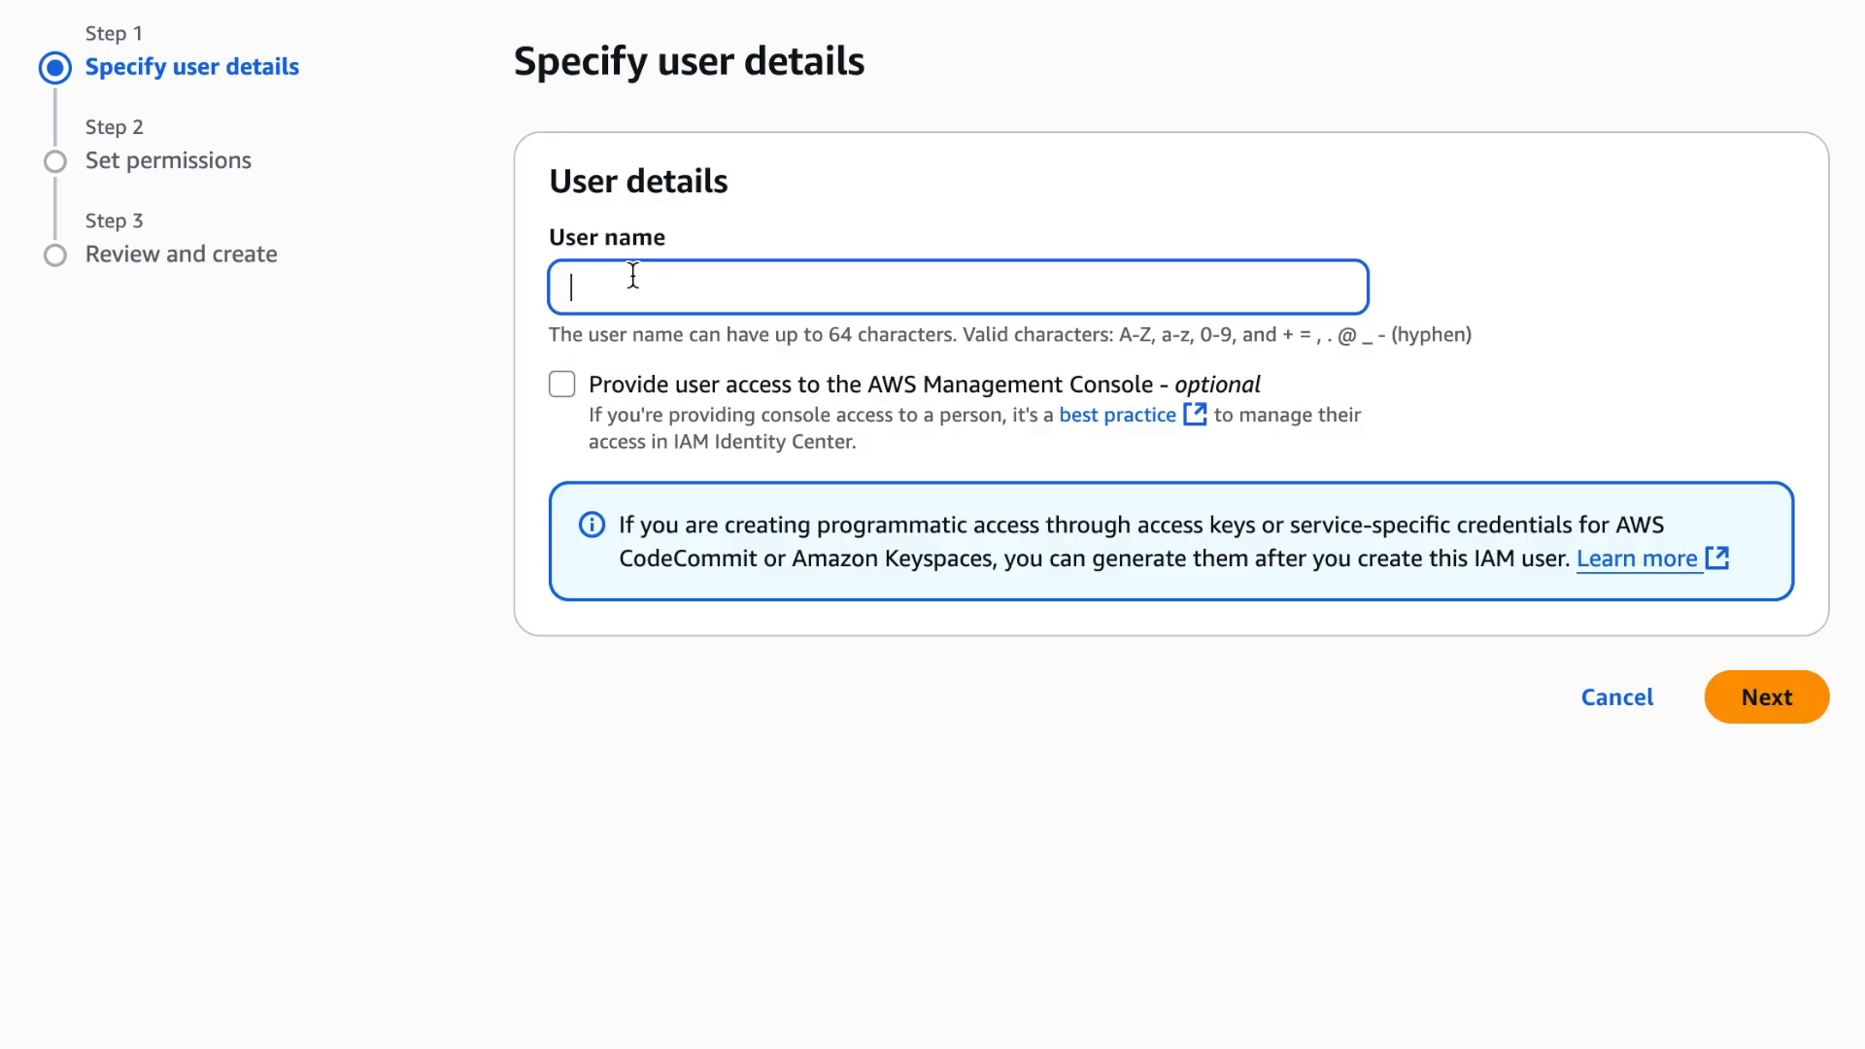
type("nishant_dev")
left_click(695, 285)
left_click_drag(695, 284, 660, 290)
left_click(729, 290)
type("_01")
Enable AWS Management Console access for the first developer user and enter a custom console password
left_click(561, 385)
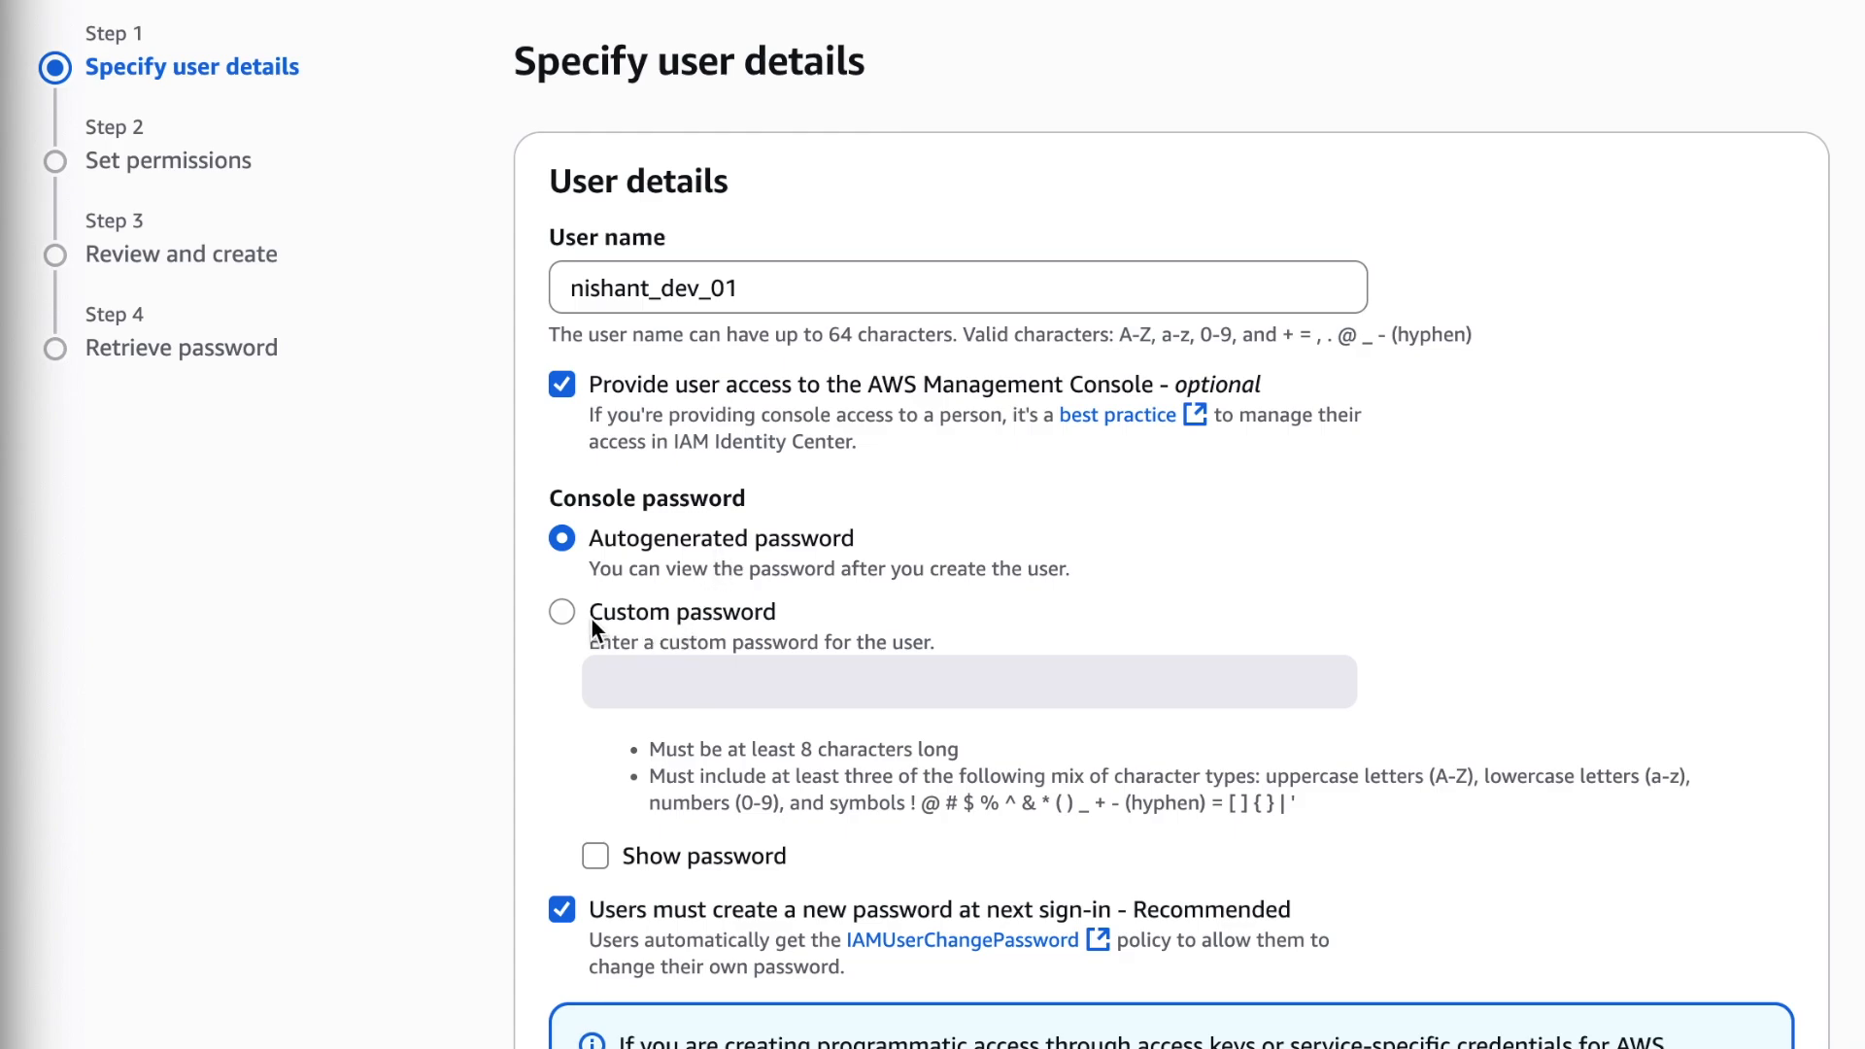
left_click(561, 614)
left_click(644, 668)
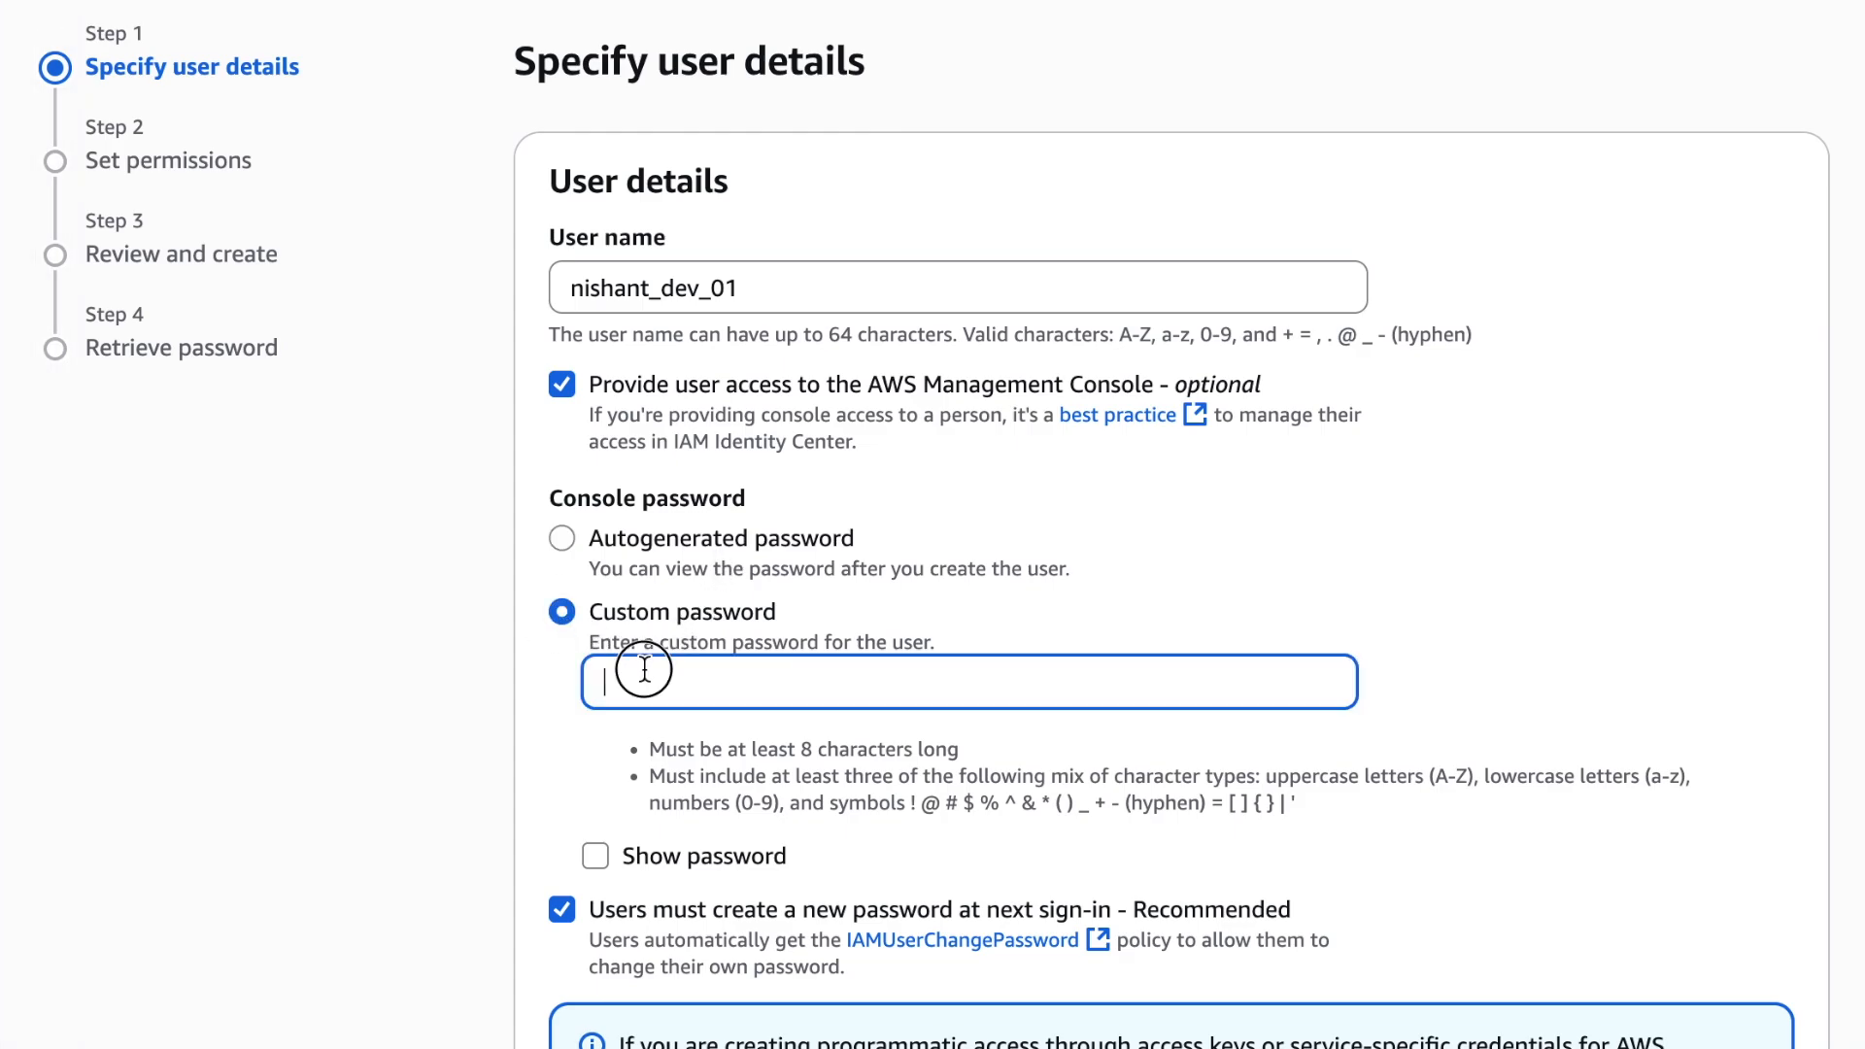
key("ctrl+v")
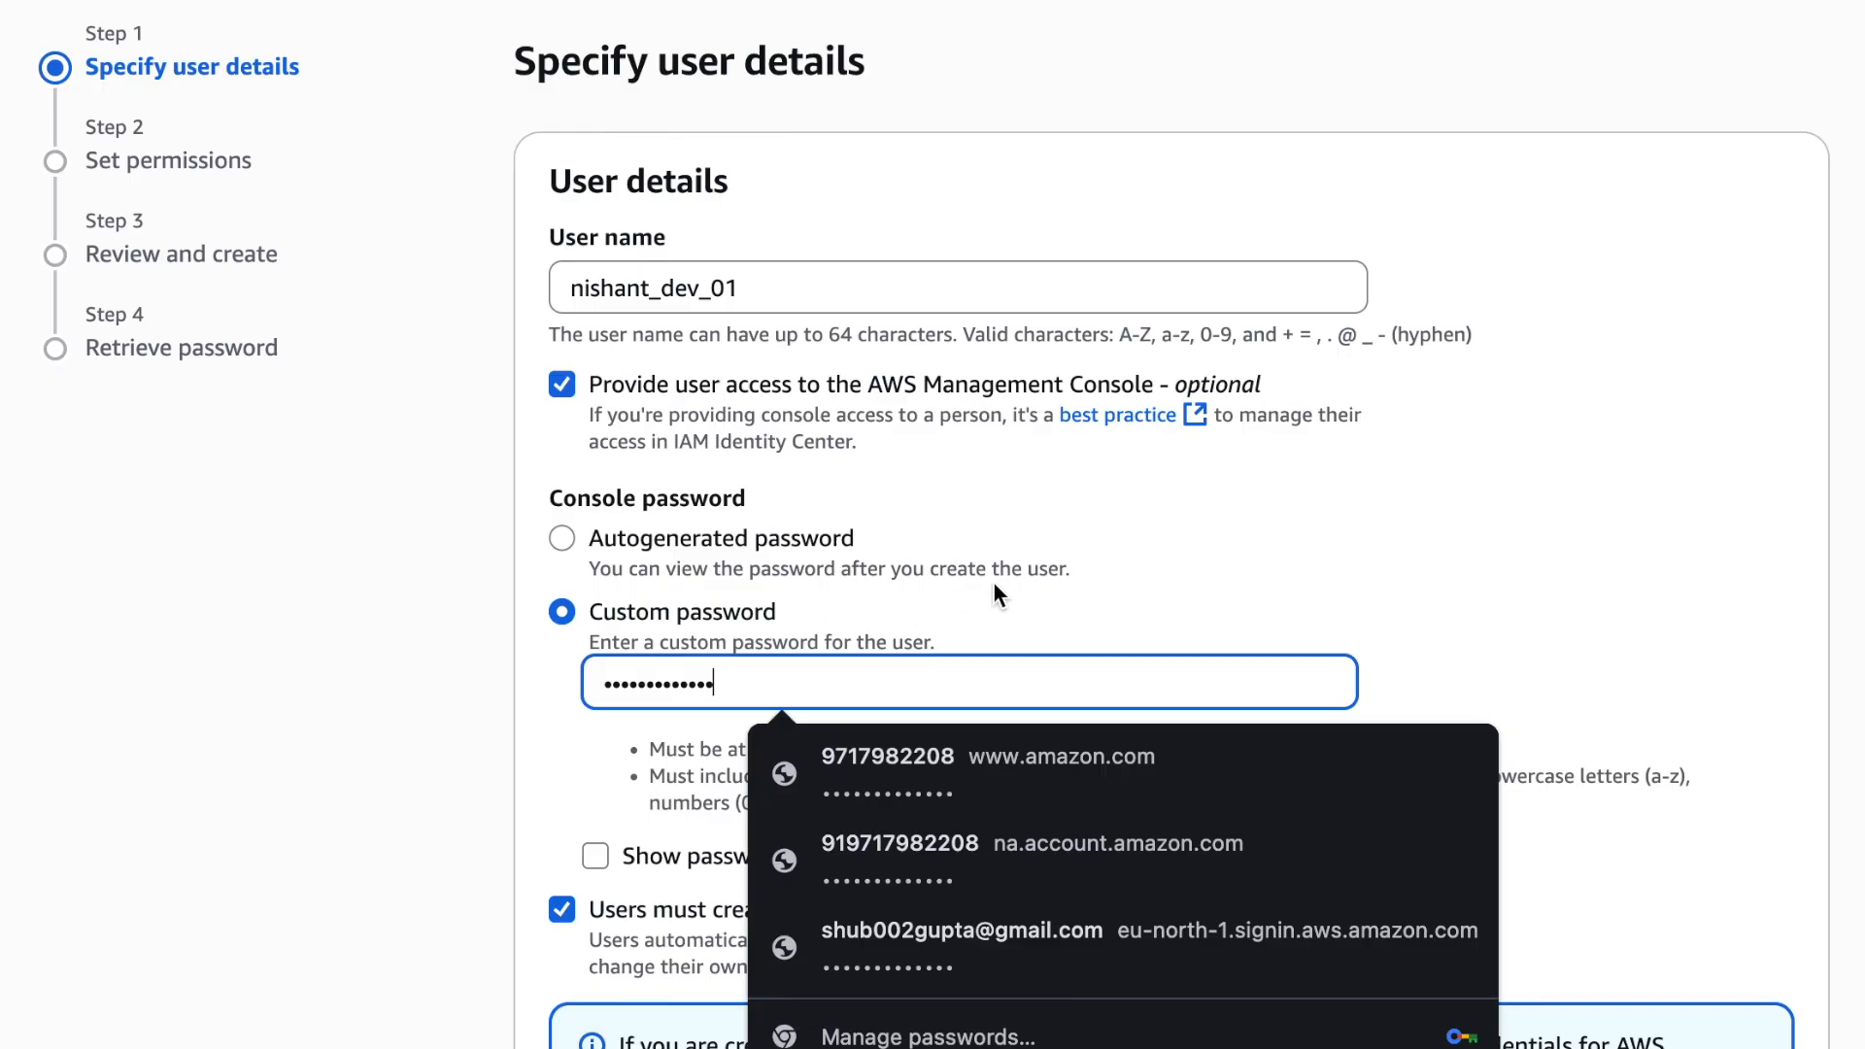
Switch the console password to autogenerated, remove the required new password at next sign-in, and proceed to the permissions
left_click(1002, 578)
scroll(1006, 609, "down", 2)
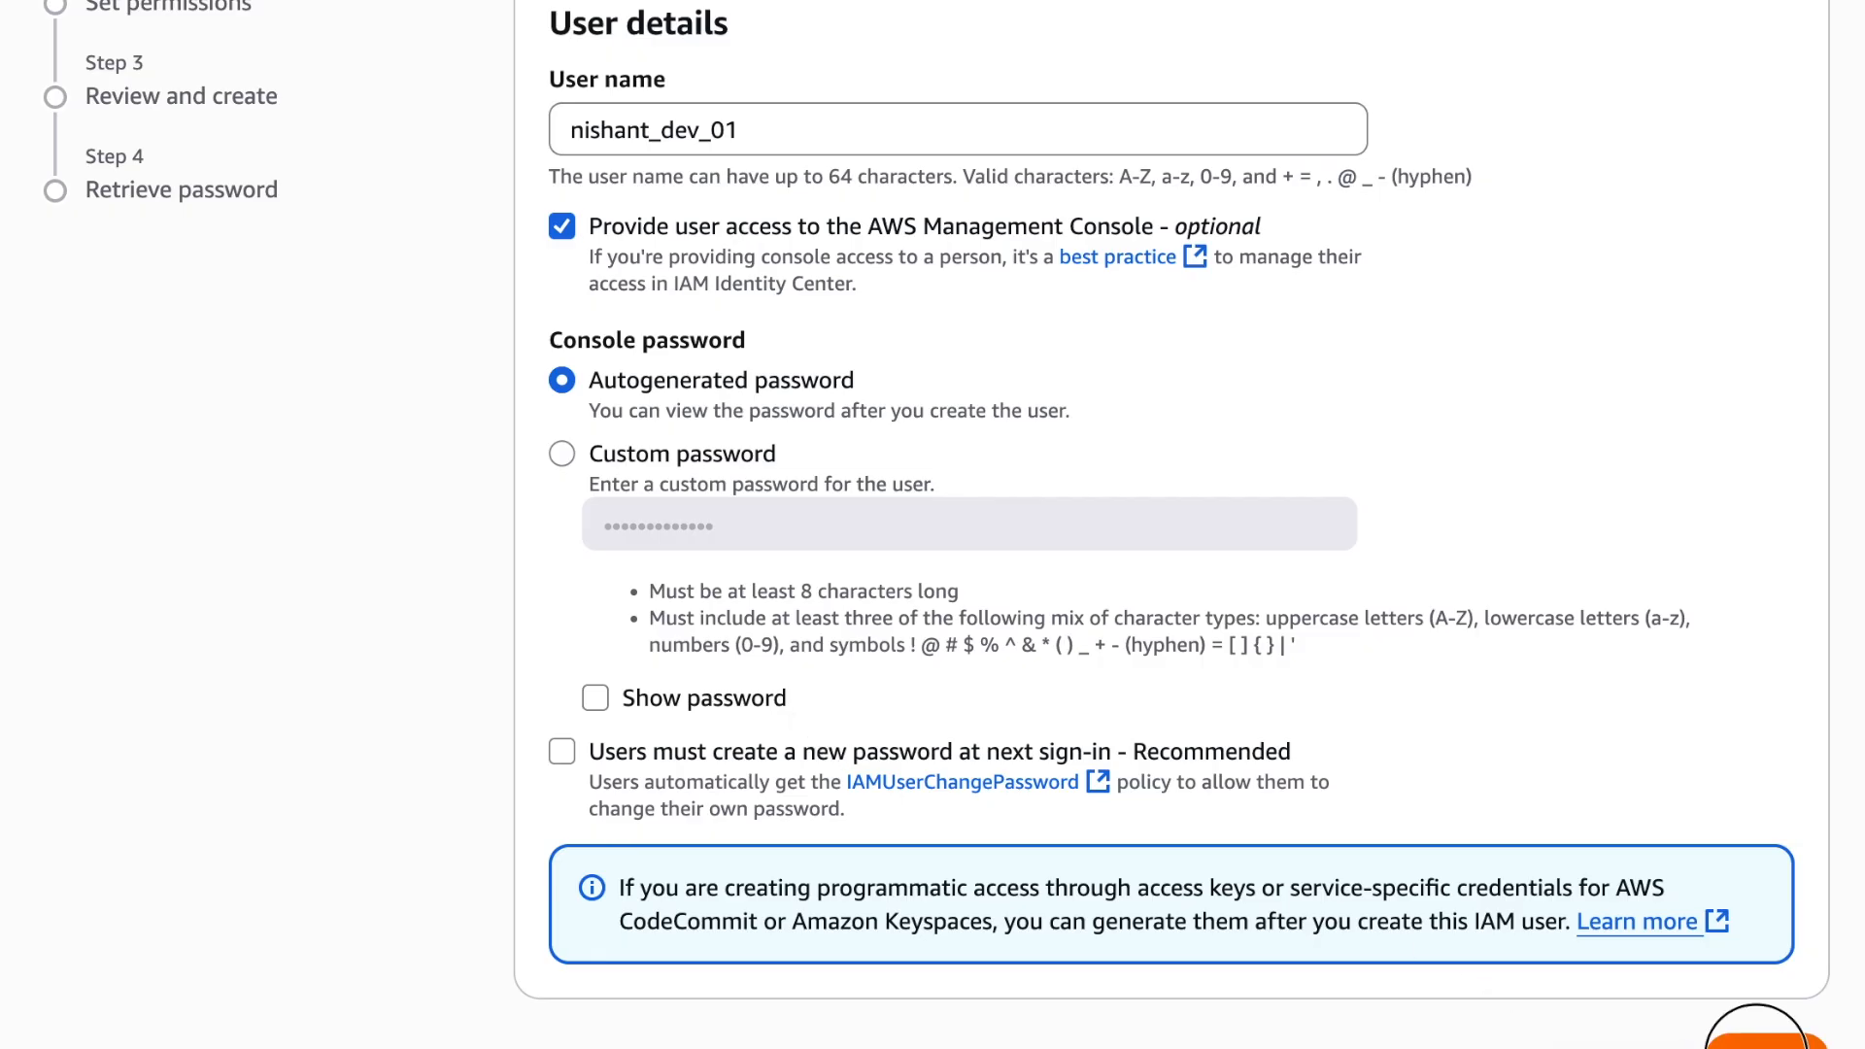
left_click(1760, 1039)
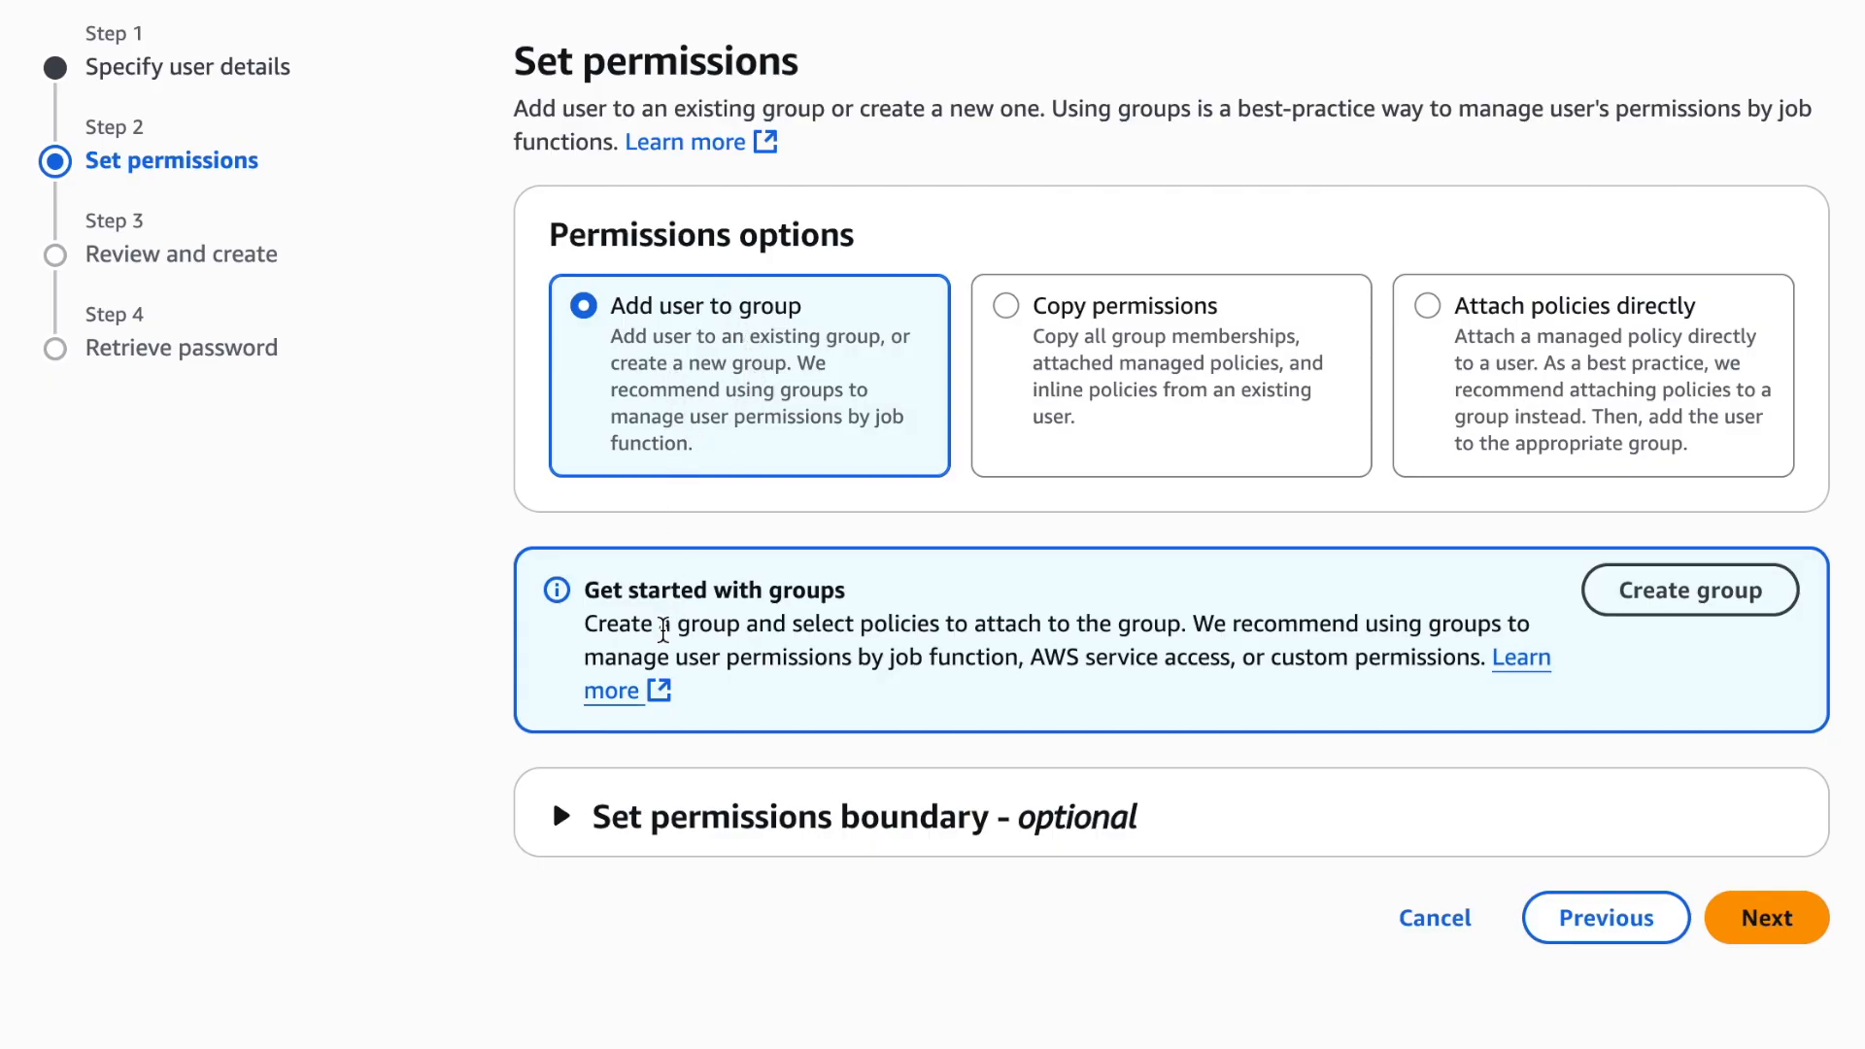
Look at the optional permissions boundary, leave it unused, and create the _dev_01 user without any group or policy
left_click(640, 821)
scroll(641, 819, "down", 1)
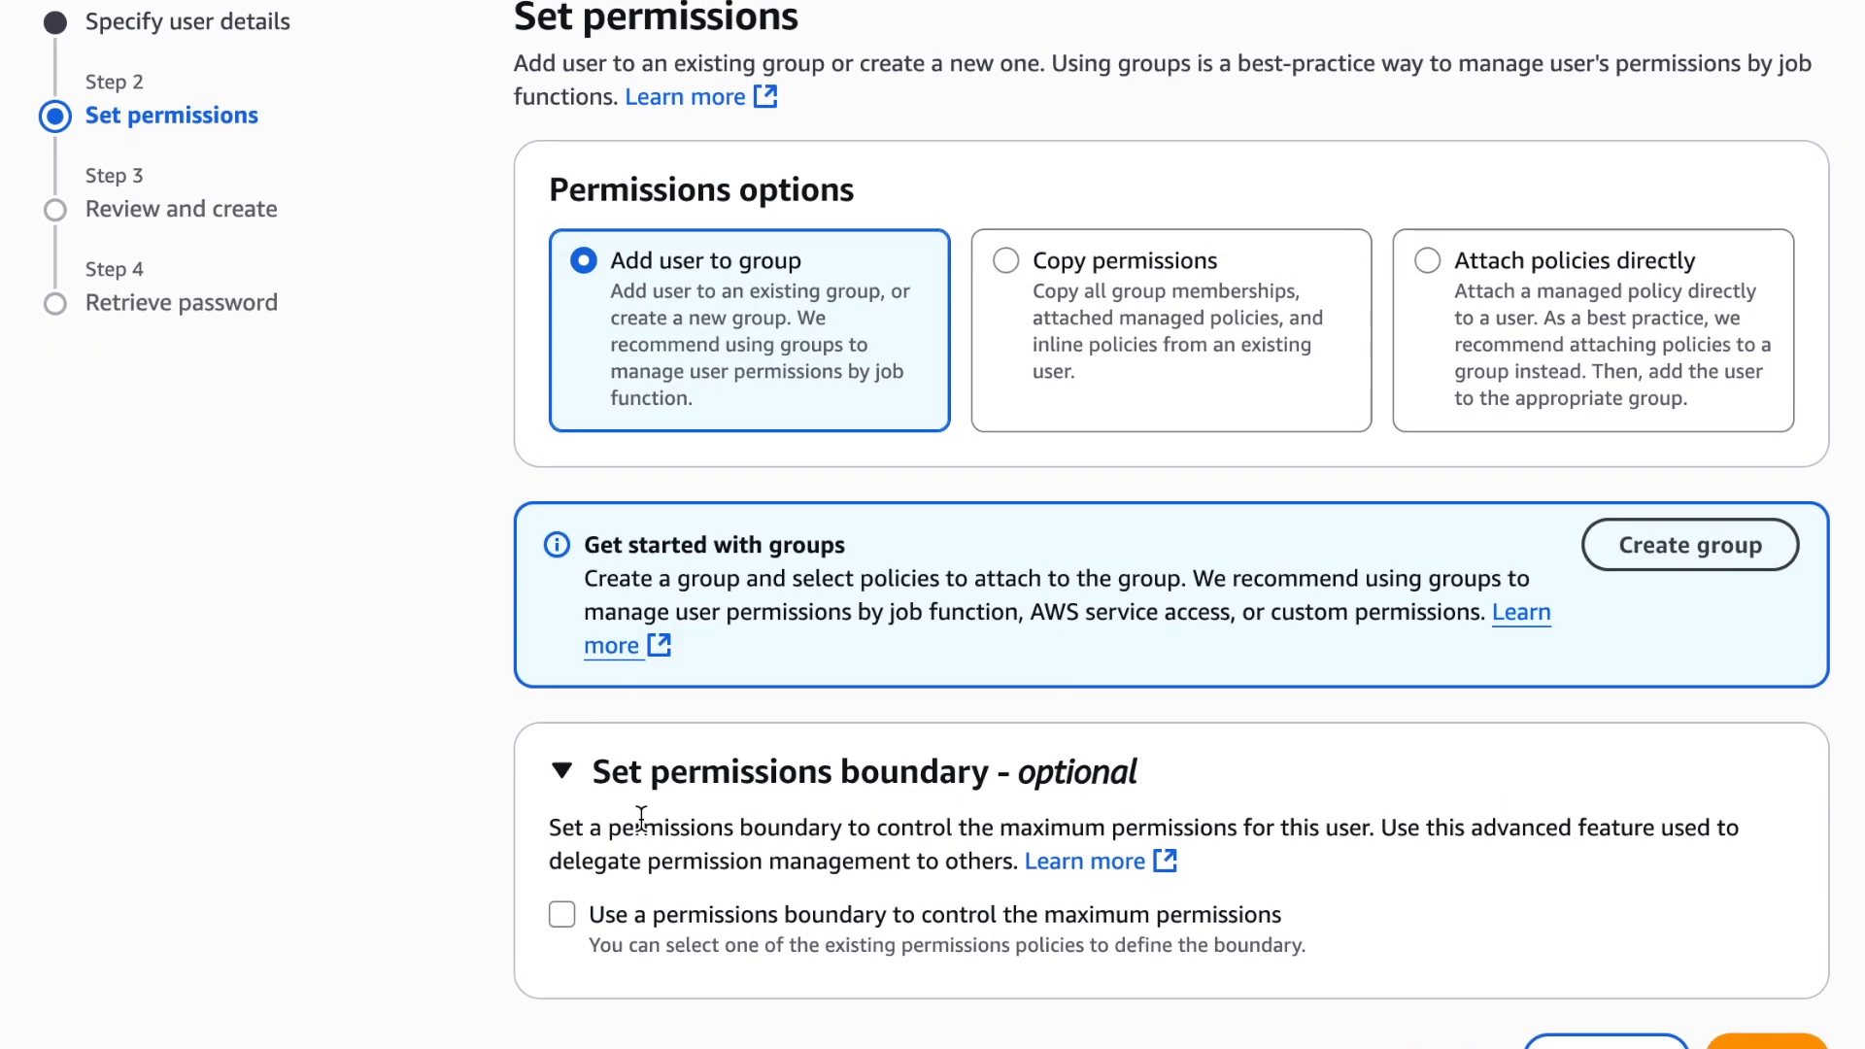
left_click(1754, 1042)
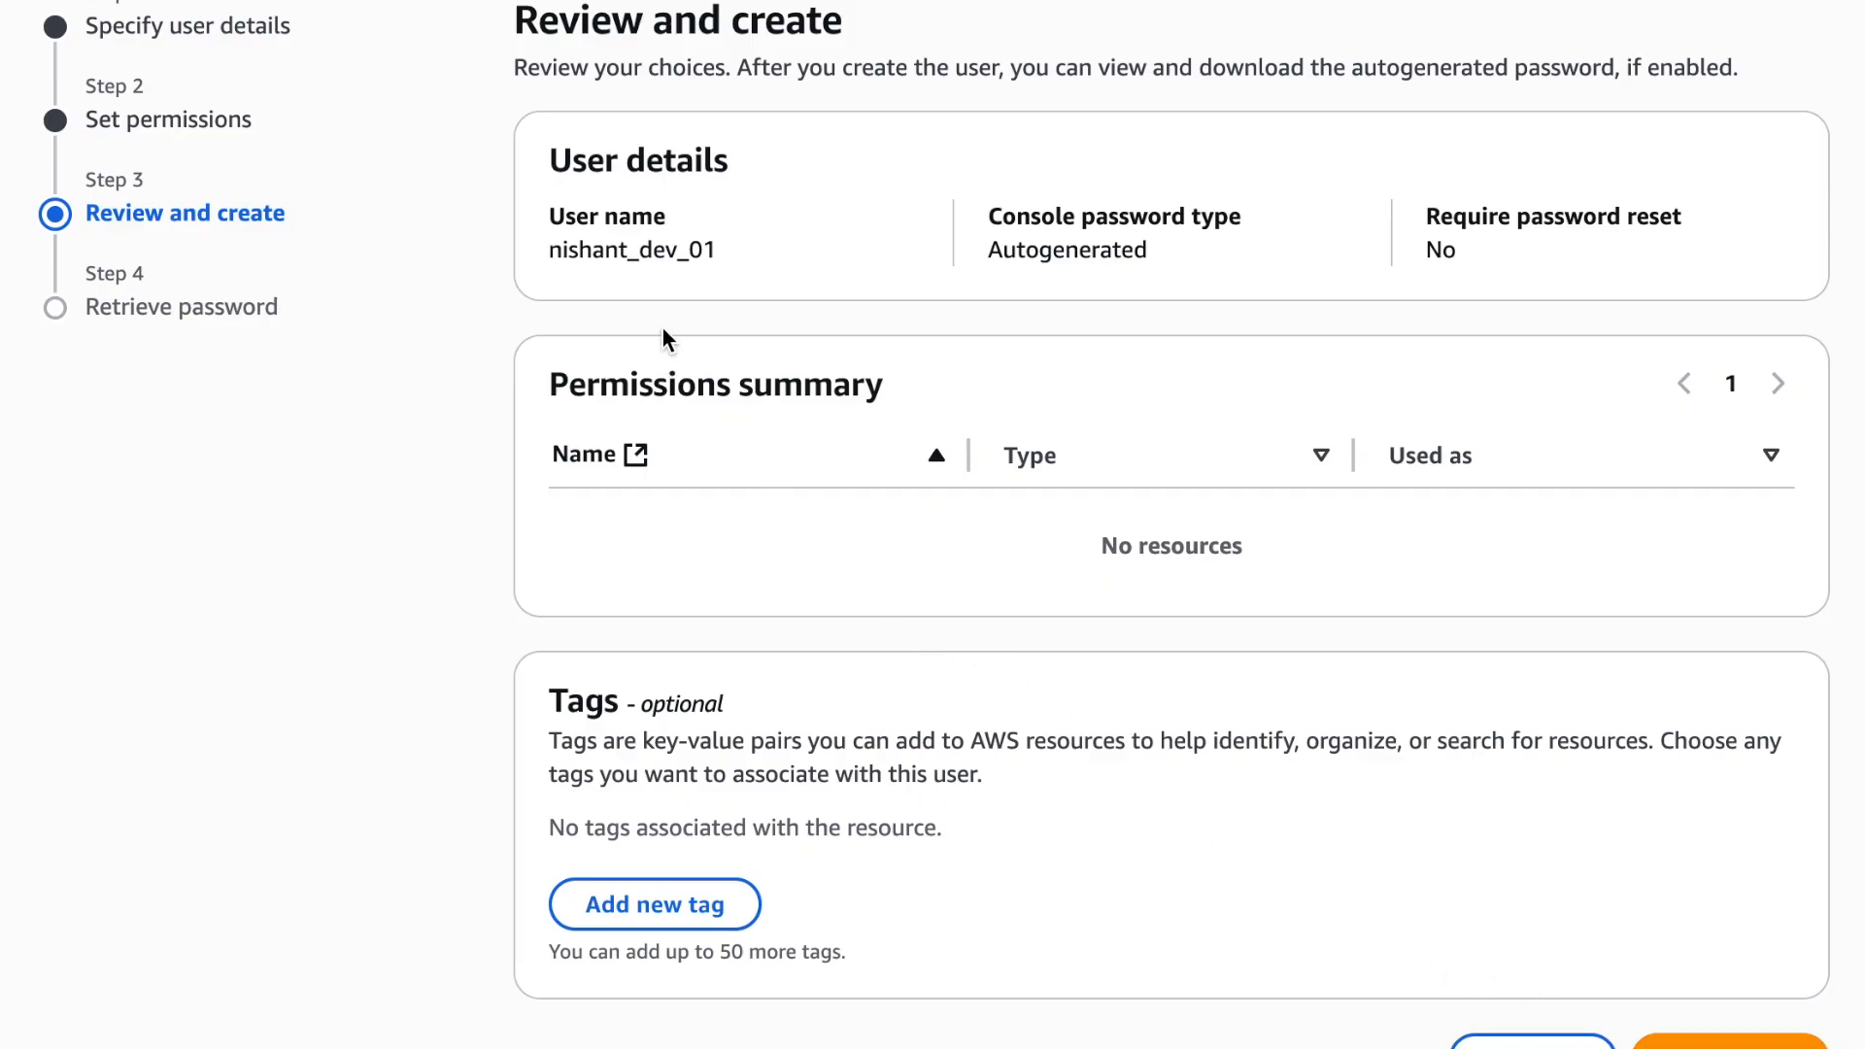
left_click(1695, 1037)
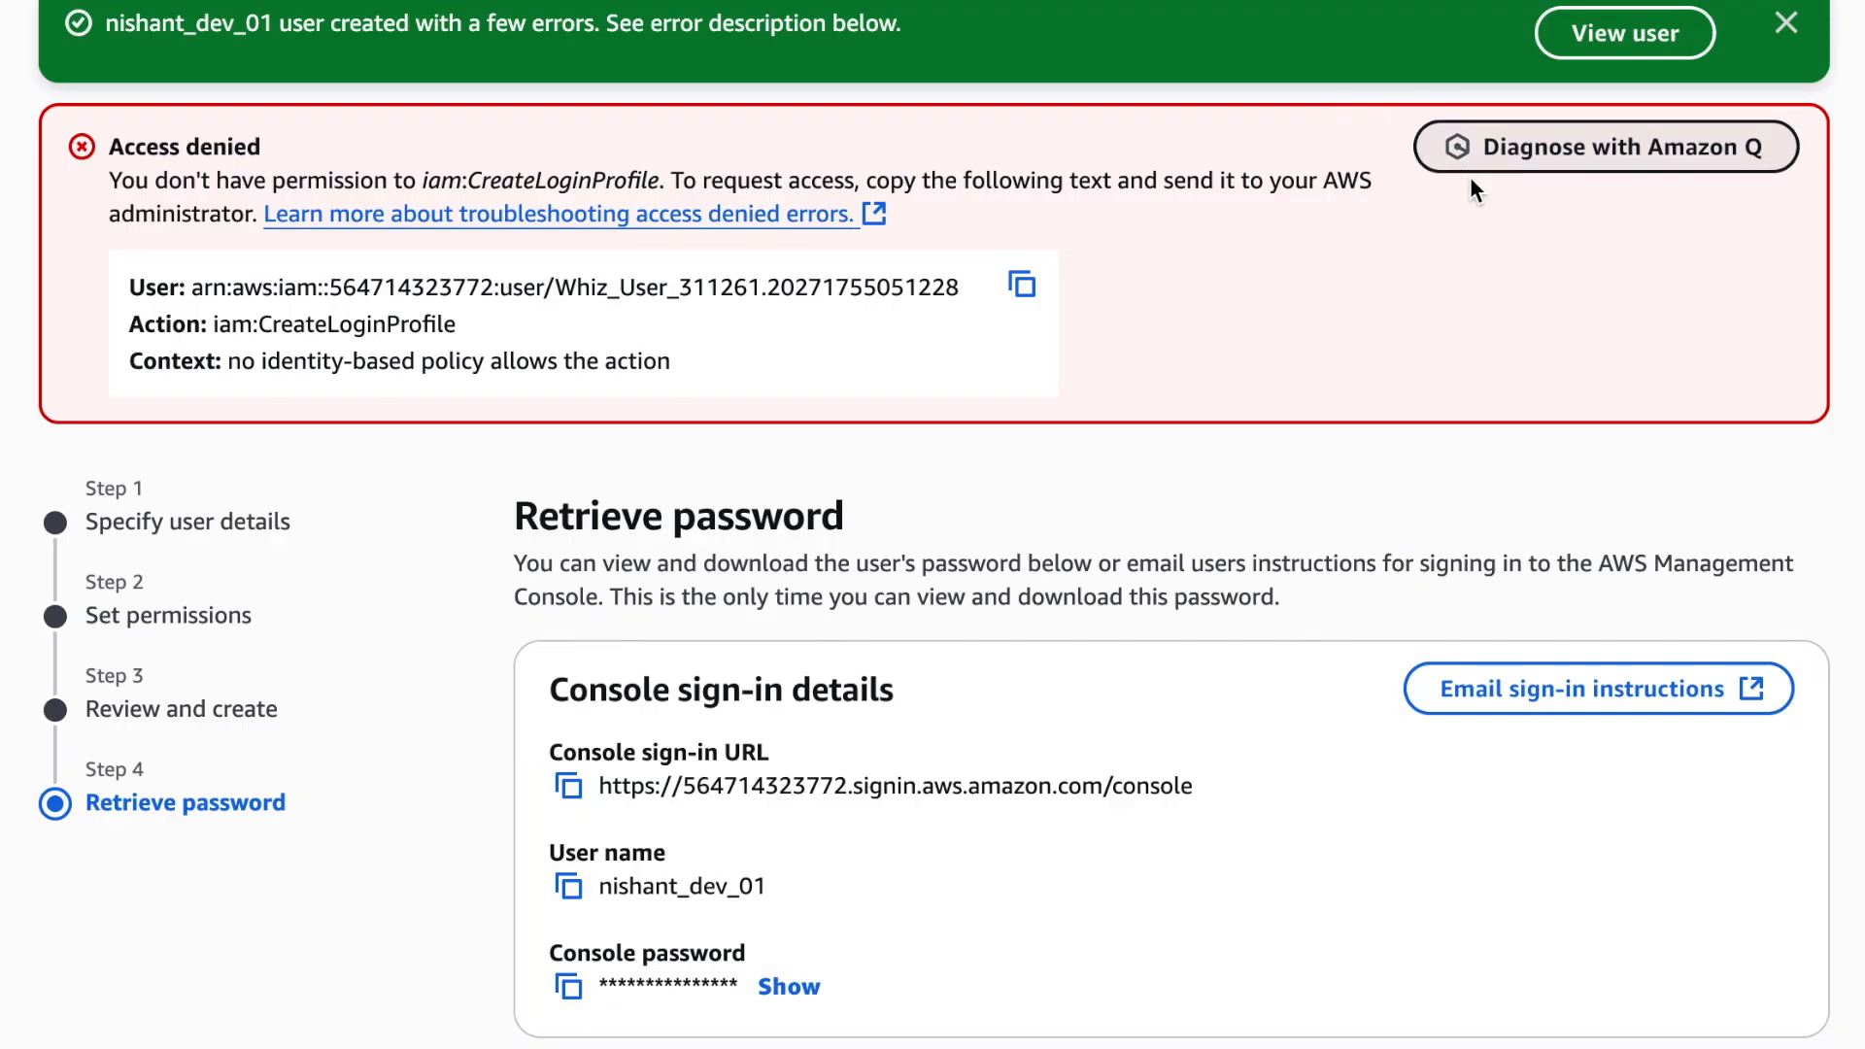
Return to the users list, continuing without viewing or downloading the new user's console password
scroll(1380, 373, "down", 1)
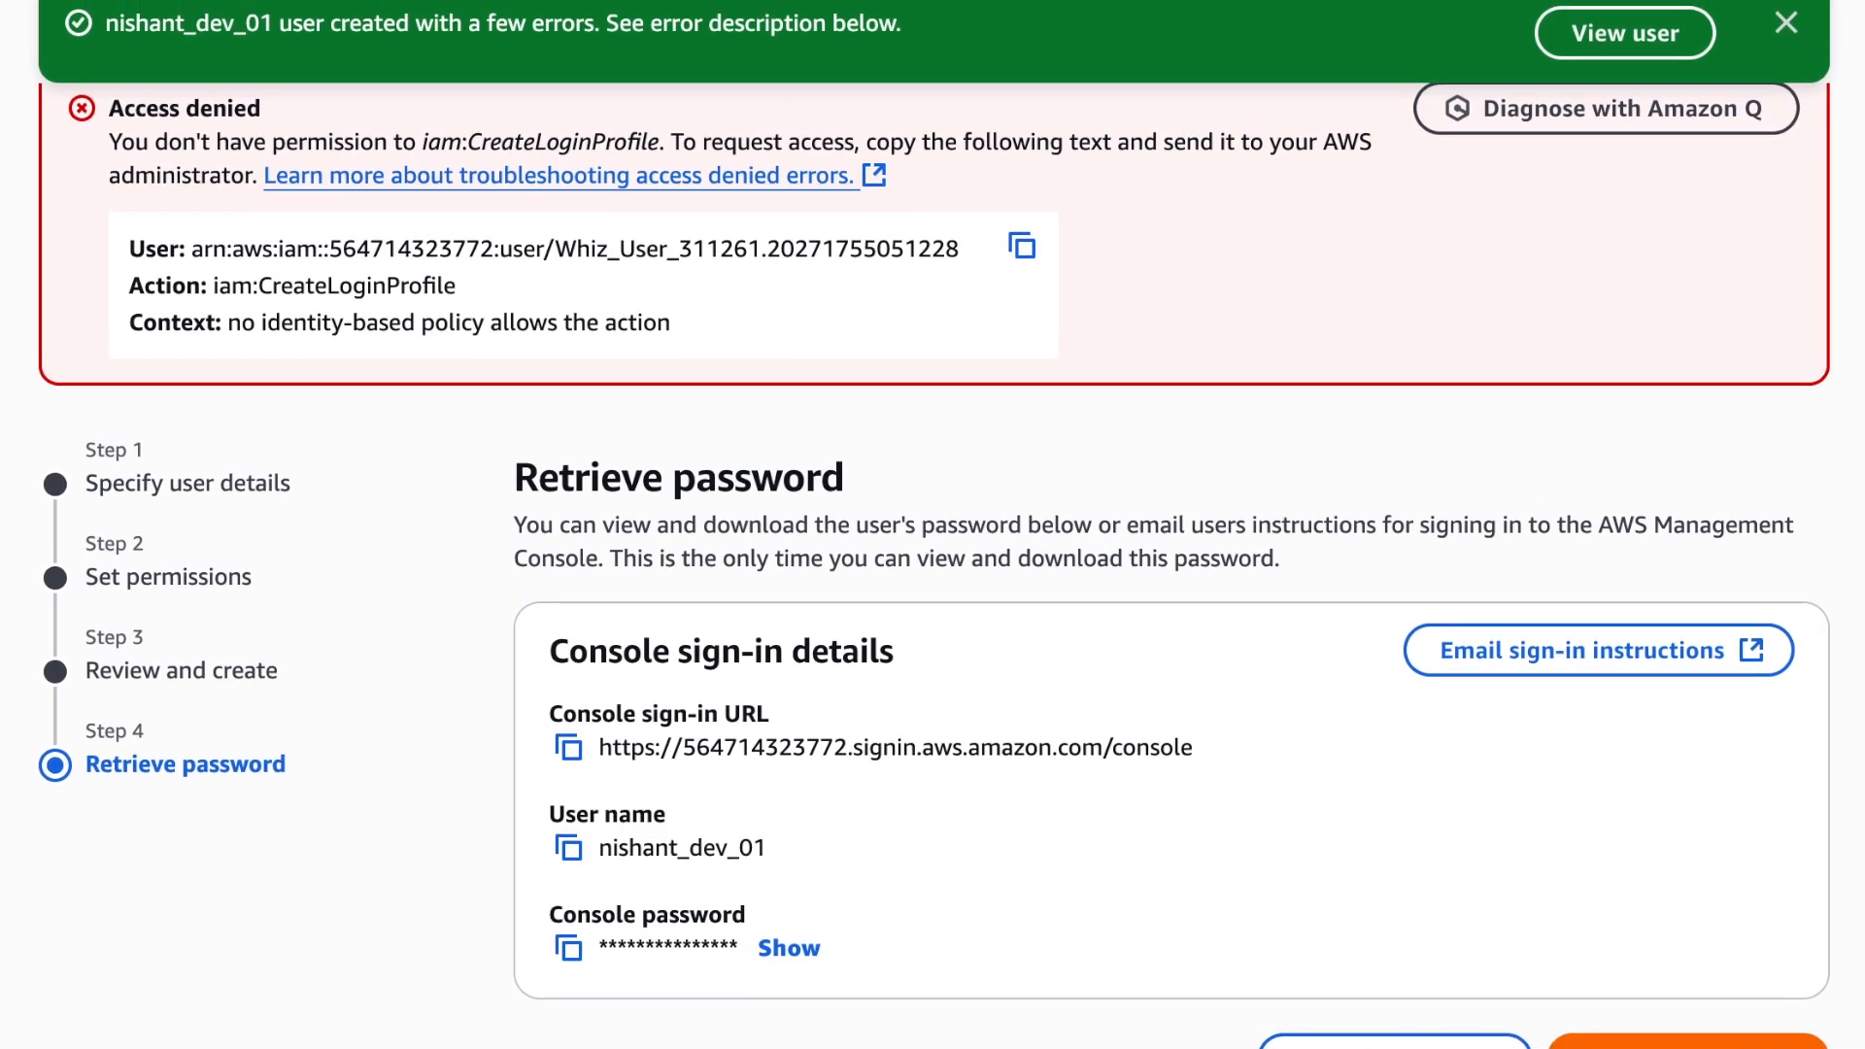
left_click(1691, 1044)
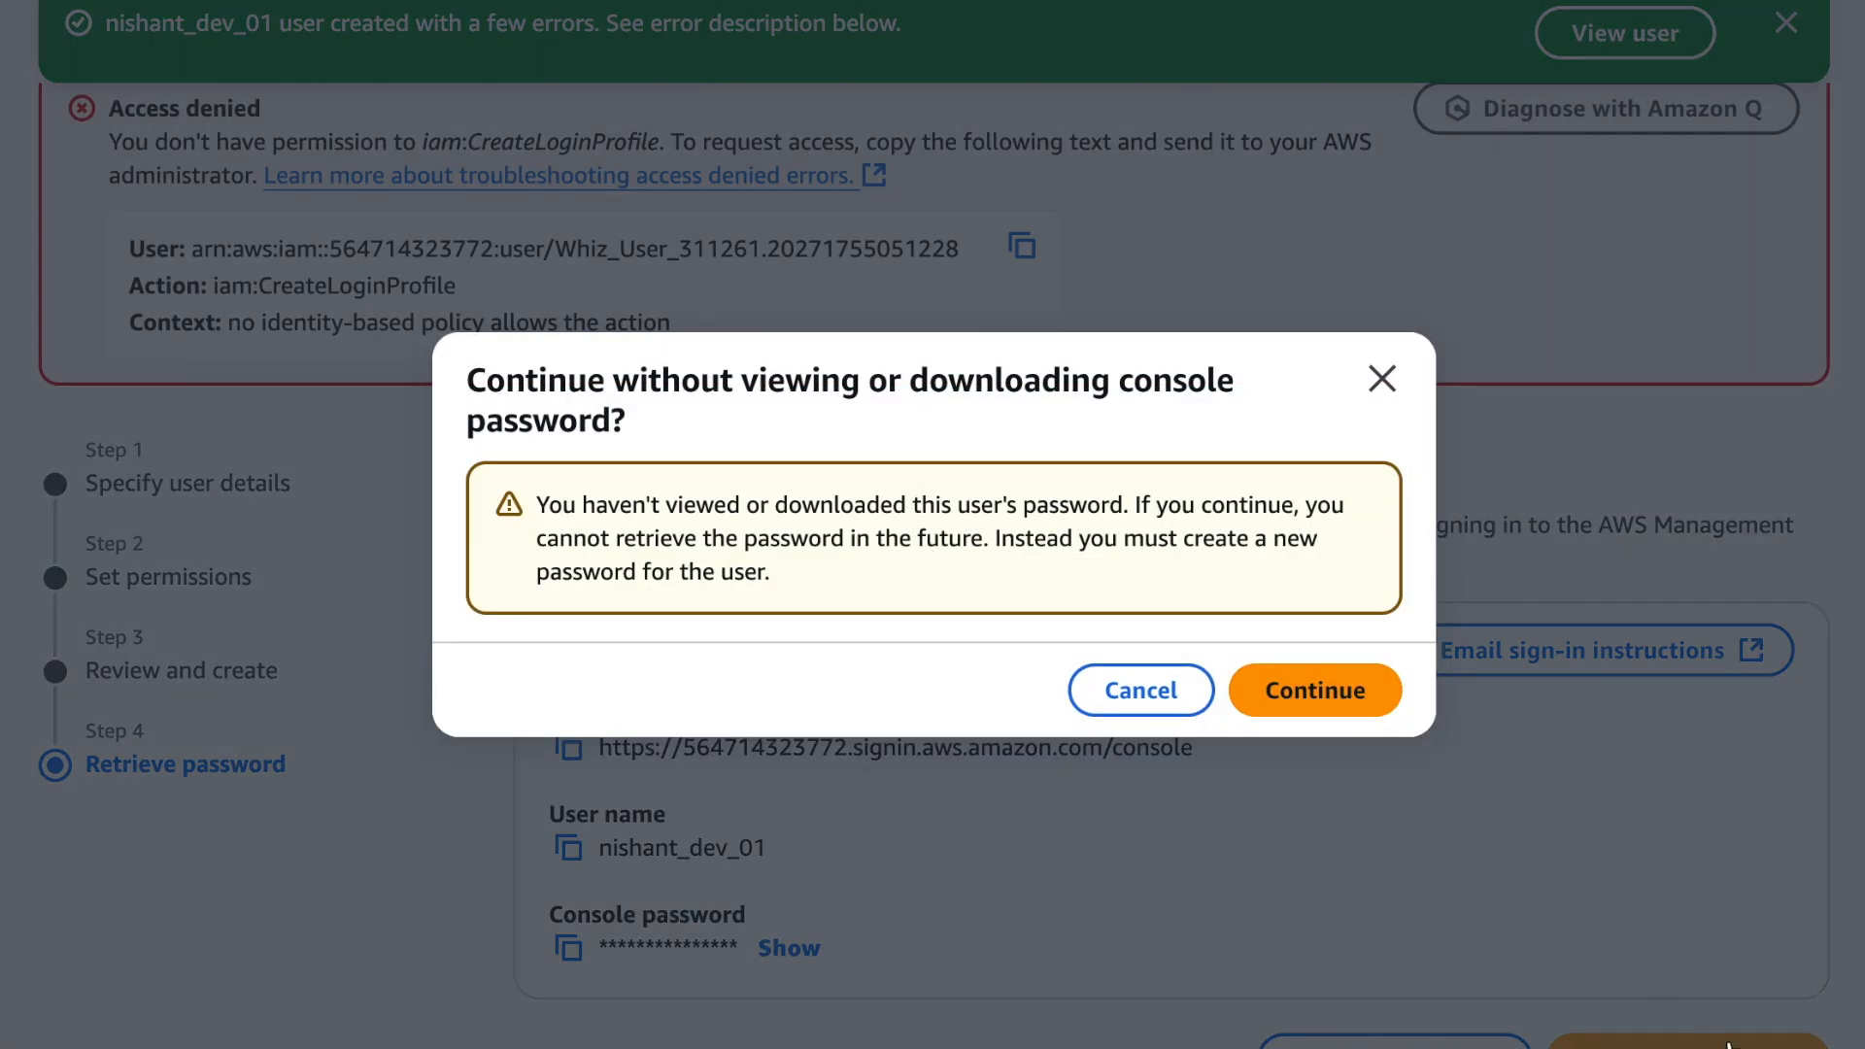
left_click(1346, 701)
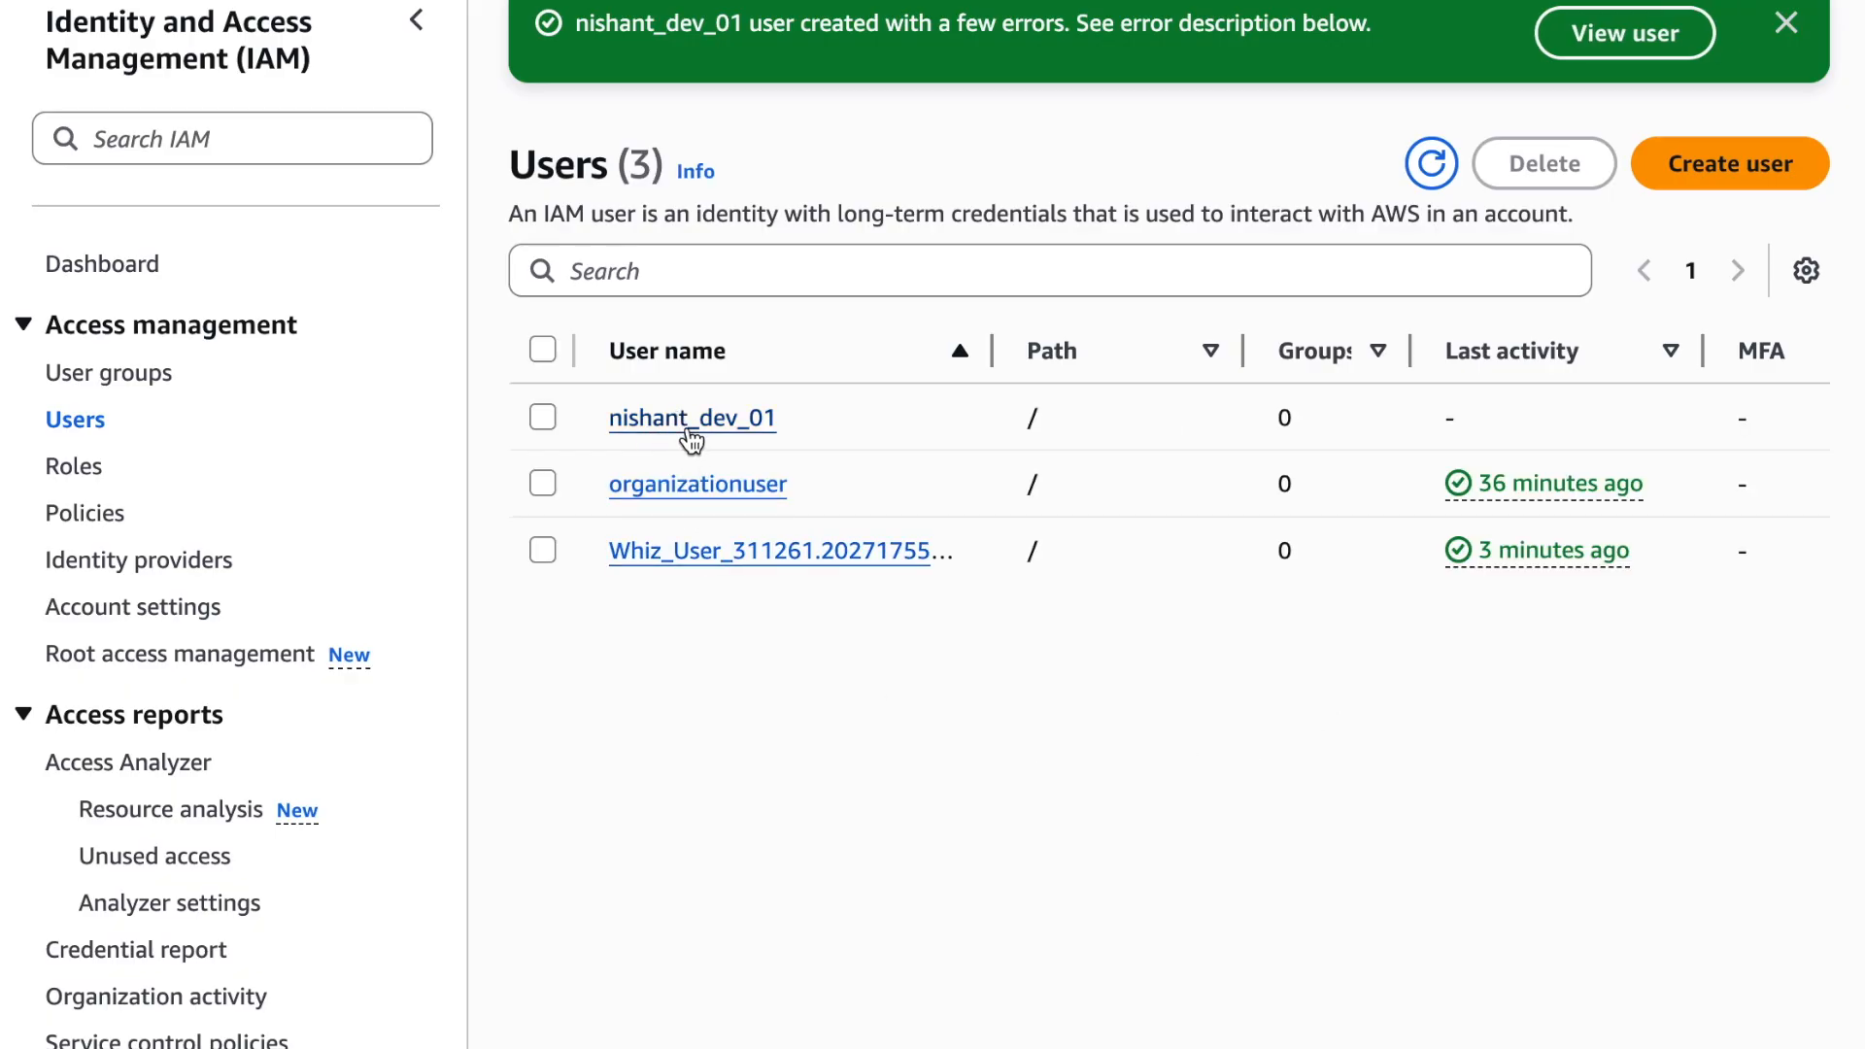
Start creating a second IAM user, with a user name made of the person's first name followed by _dev_02
left_click(1688, 170)
left_click(1078, 295)
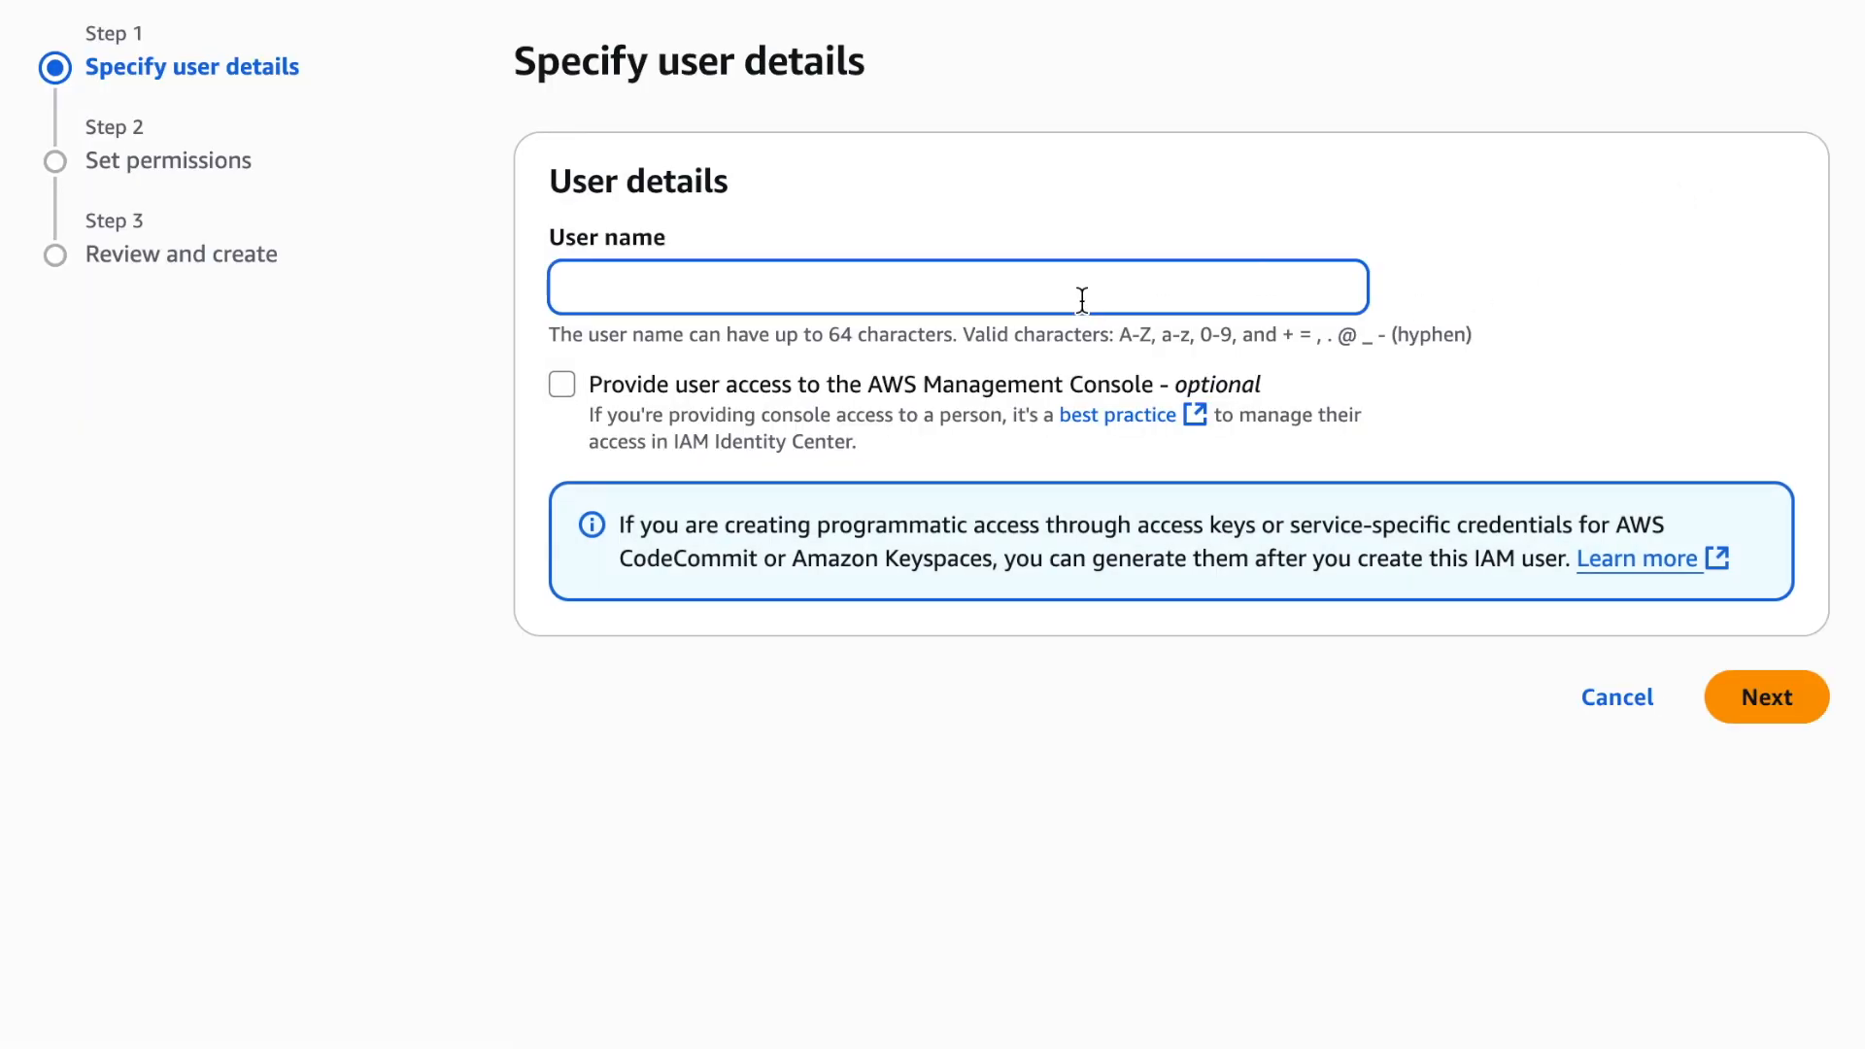
type("nishant_dev_02")
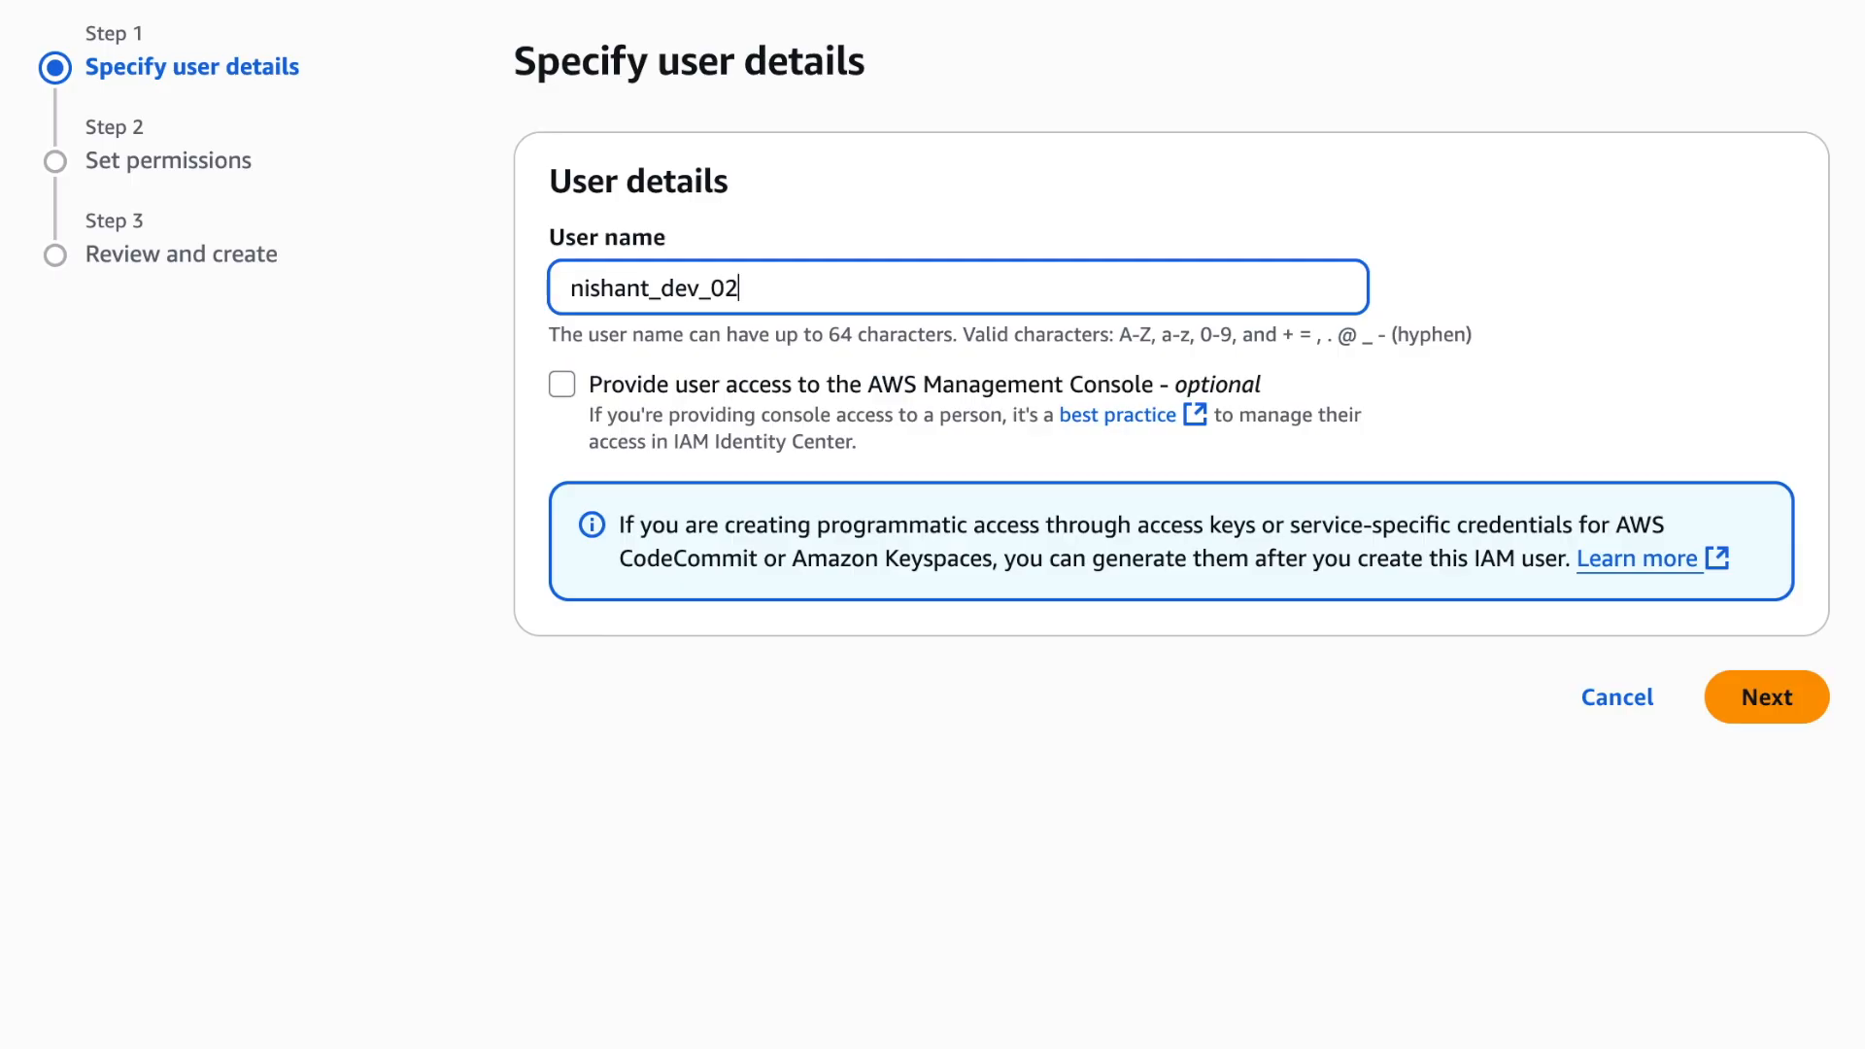
Give the _dev_02 user console access, enter a custom console password, and do not require a new password at next sign-in
left_click(1001, 362)
left_click(955, 384)
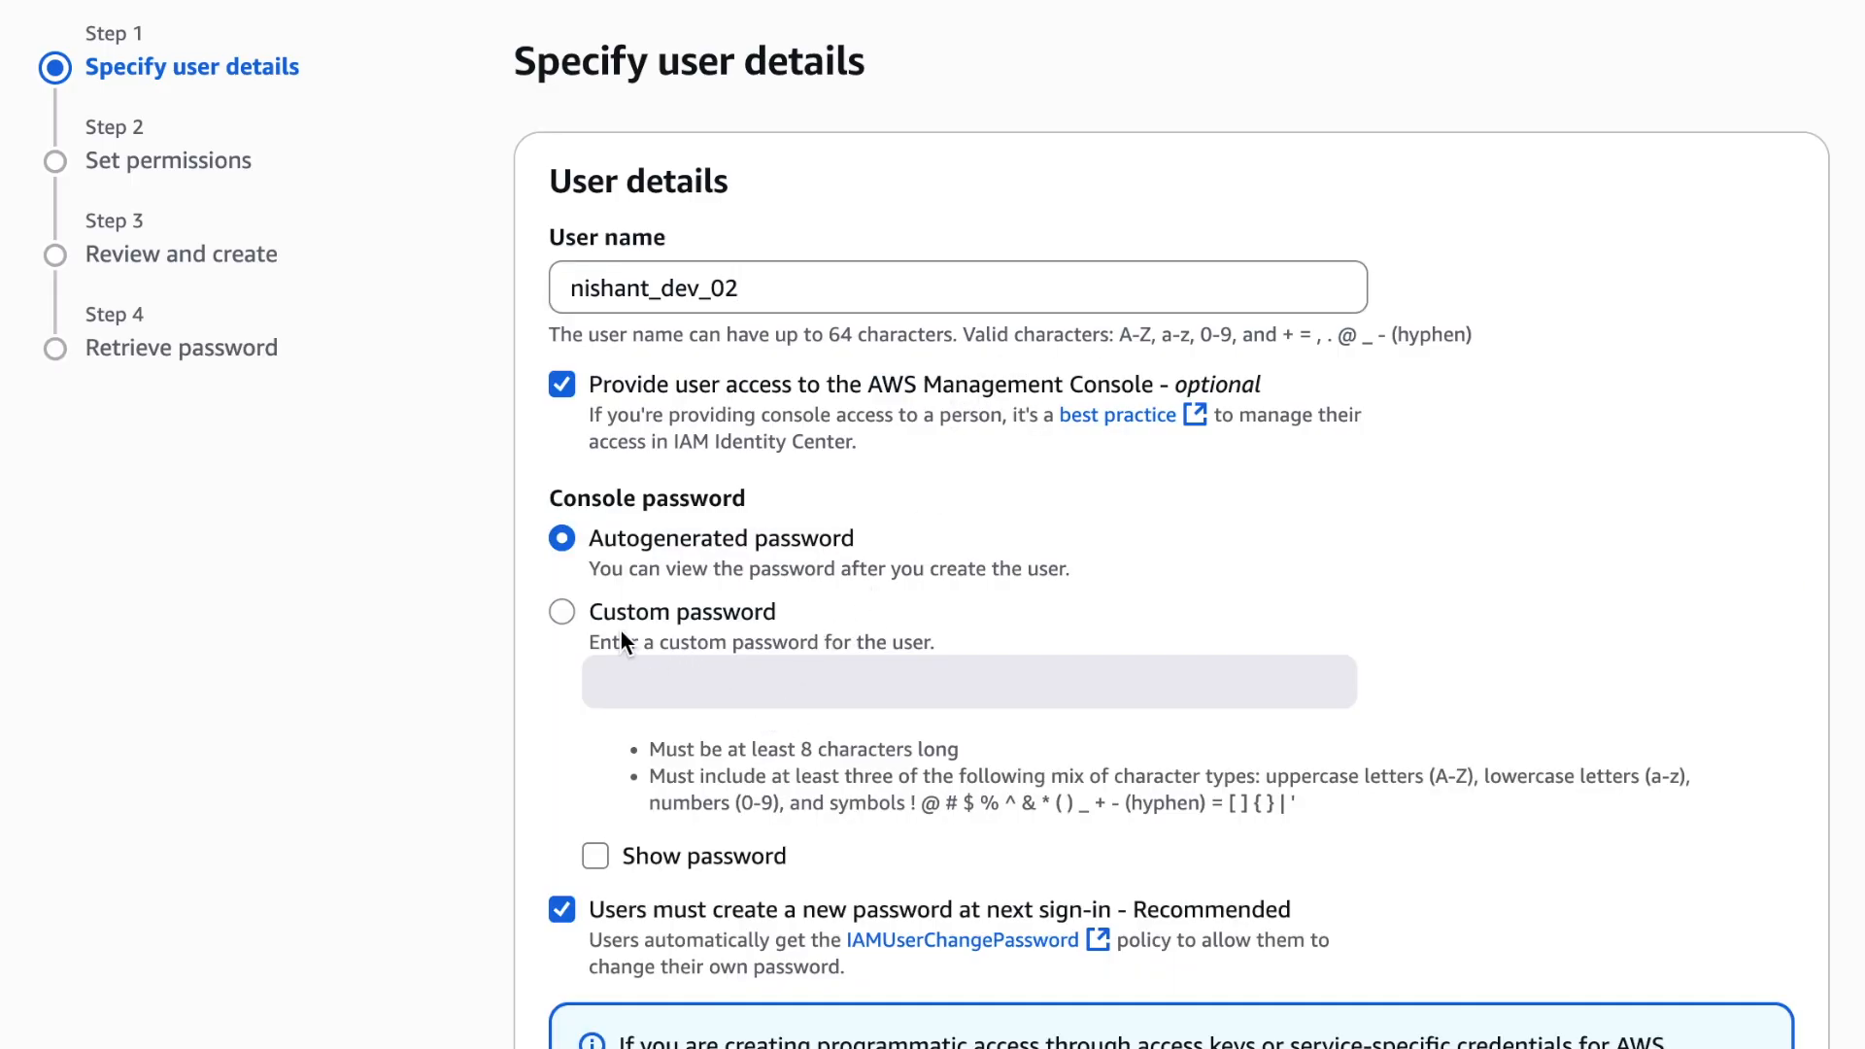
left_click(562, 612)
left_click(654, 680)
key("ctrl+v")
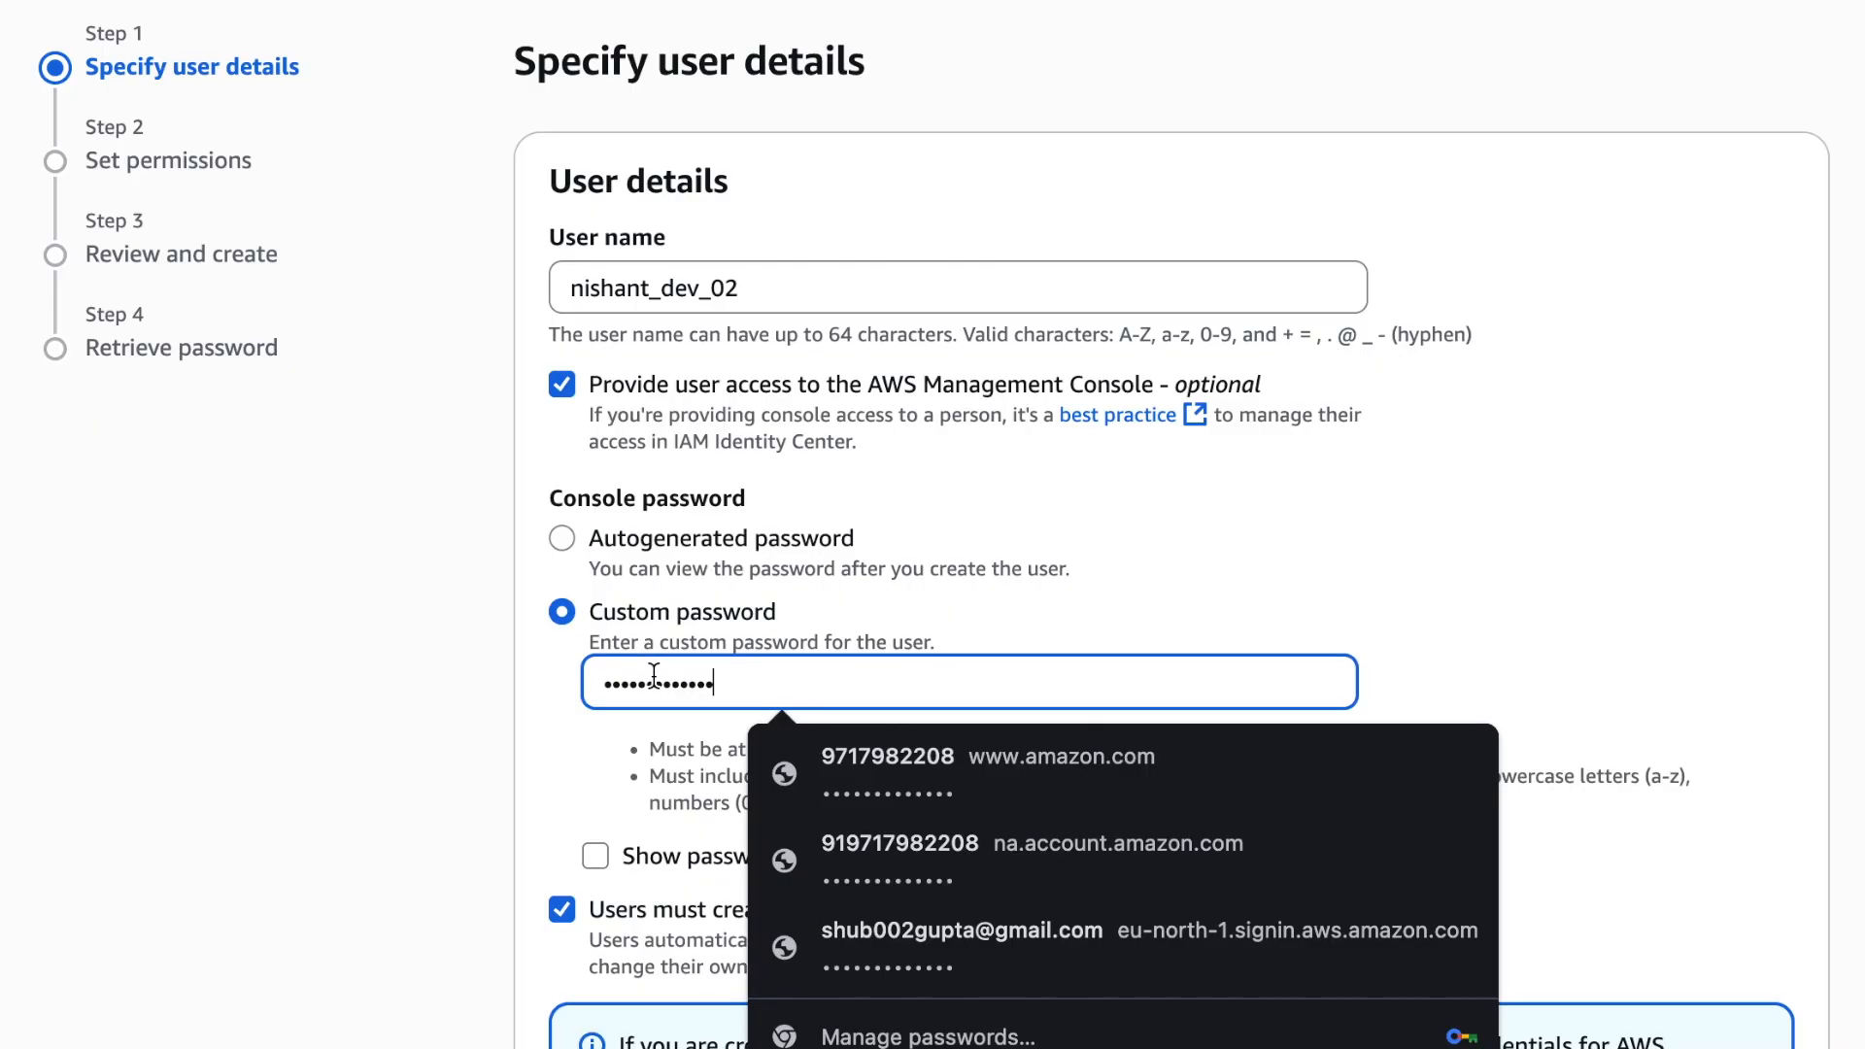
scroll(654, 672, "down", 2)
left_click(562, 752)
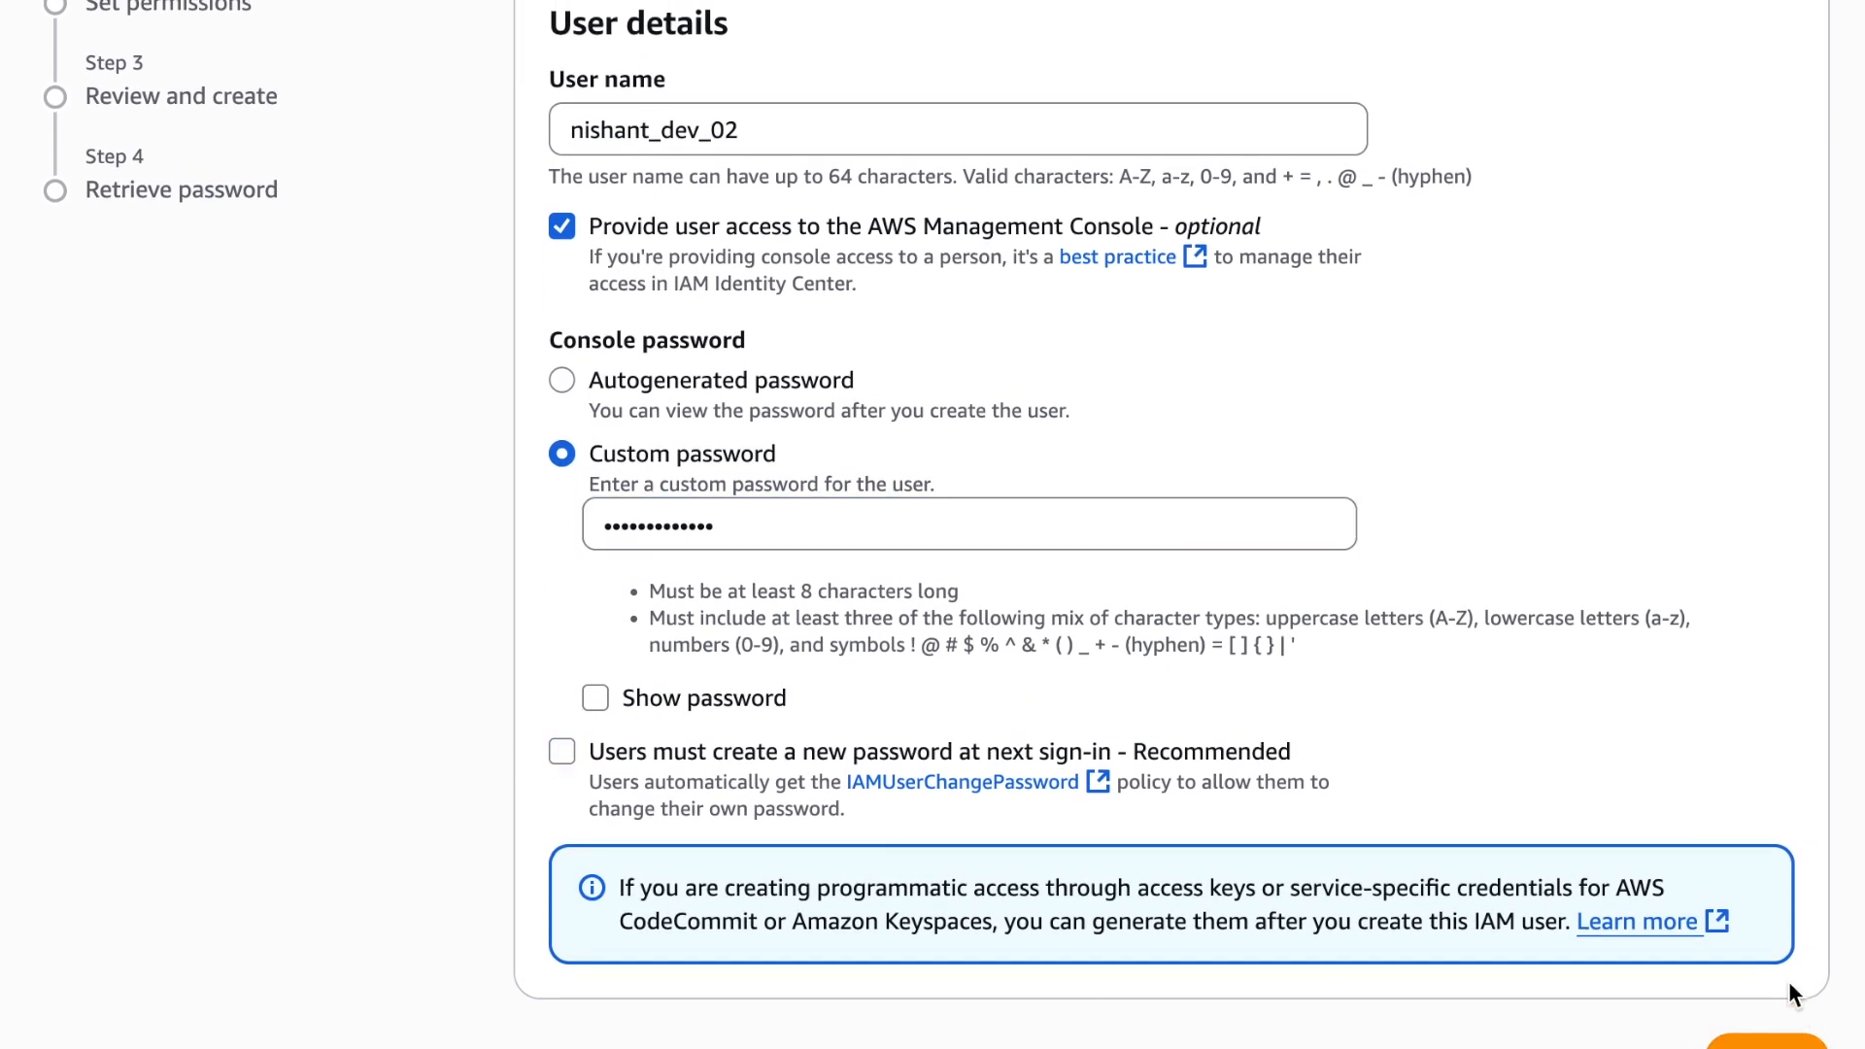
left_click(1786, 1040)
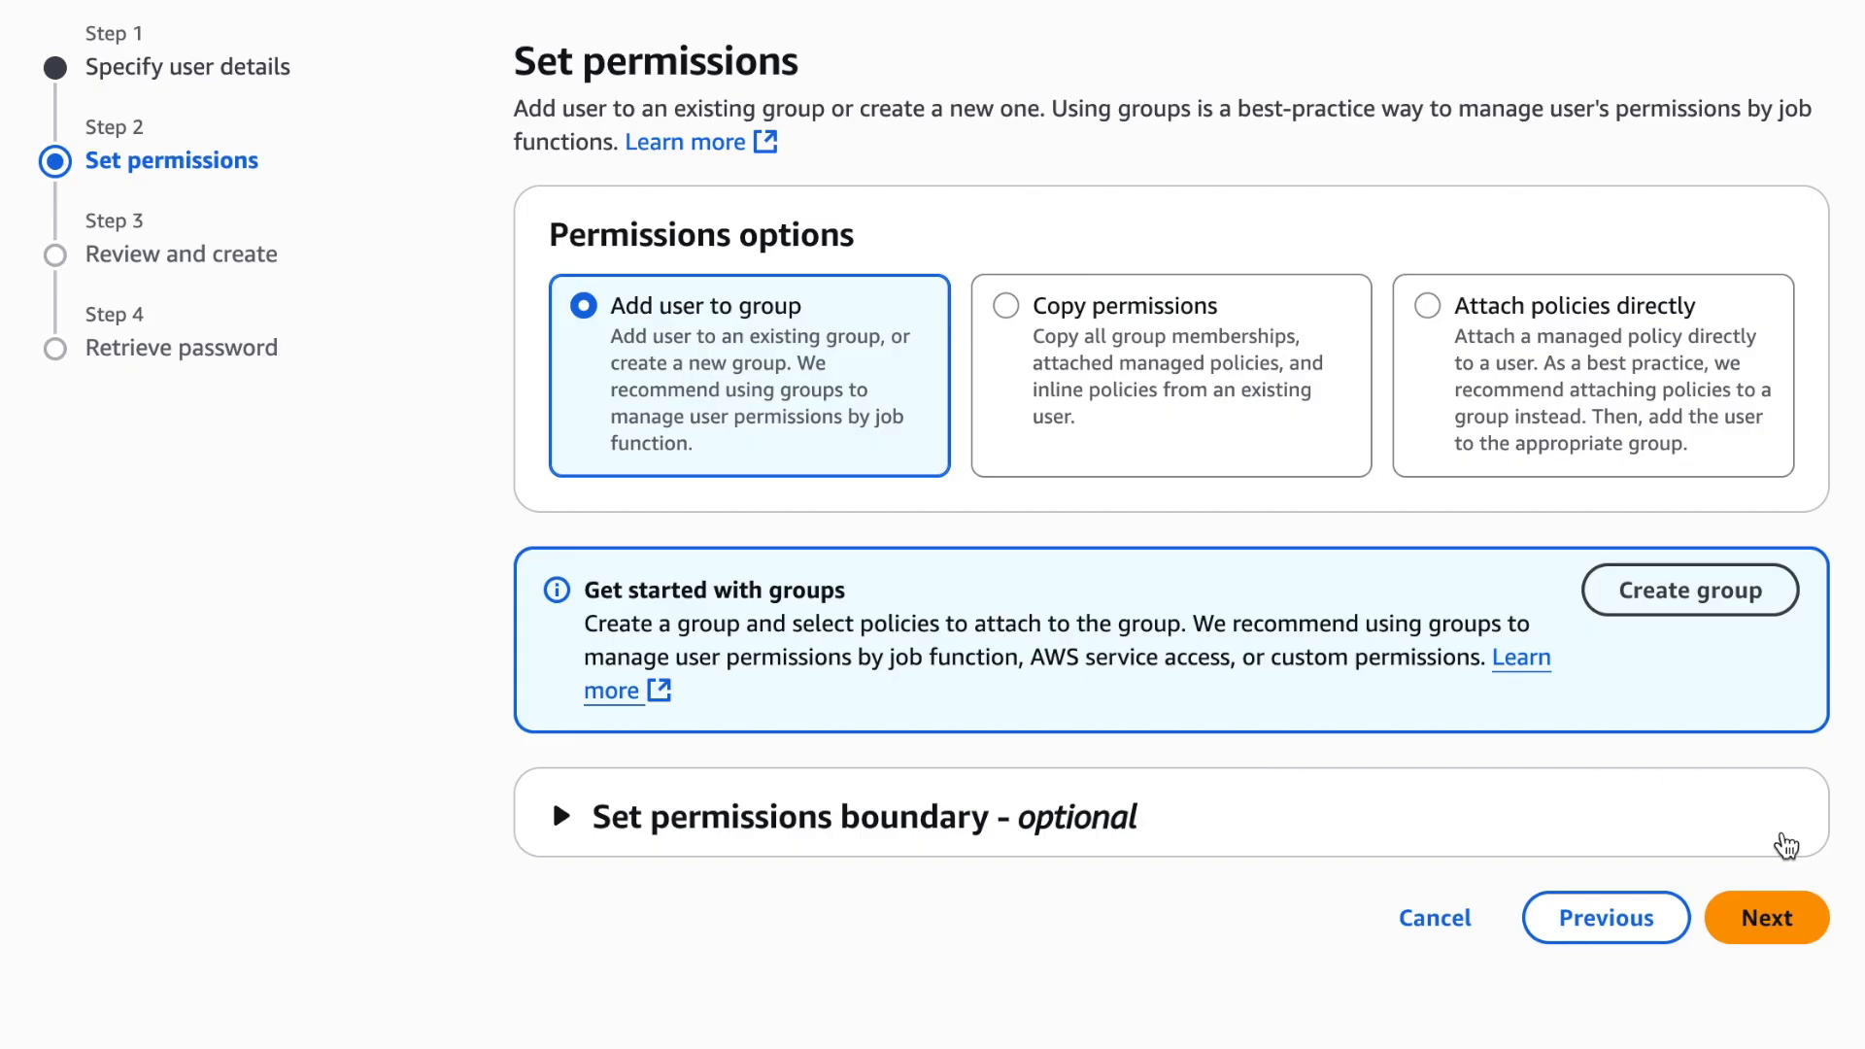
Create the _dev_02 user without group permissions and return to the users list without viewing its password
left_click(1808, 928)
scroll(1744, 1011, "down", 1)
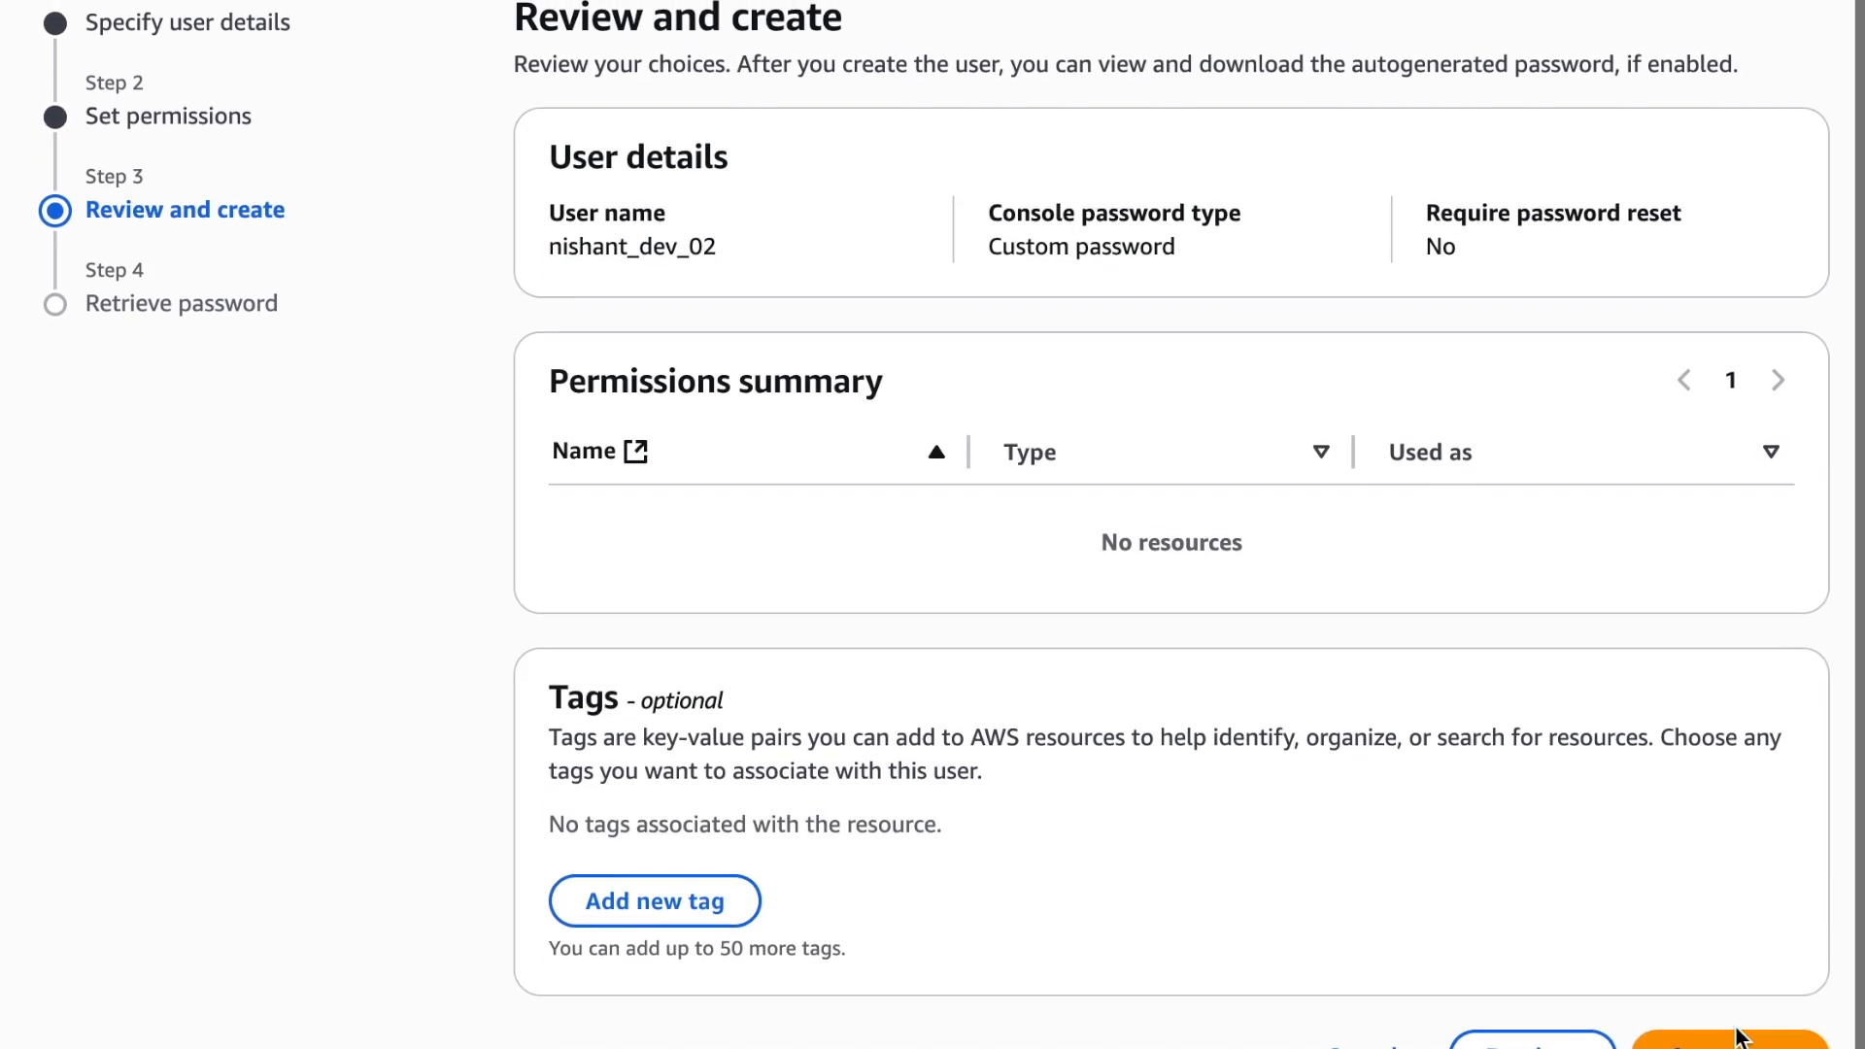
left_click(1739, 1029)
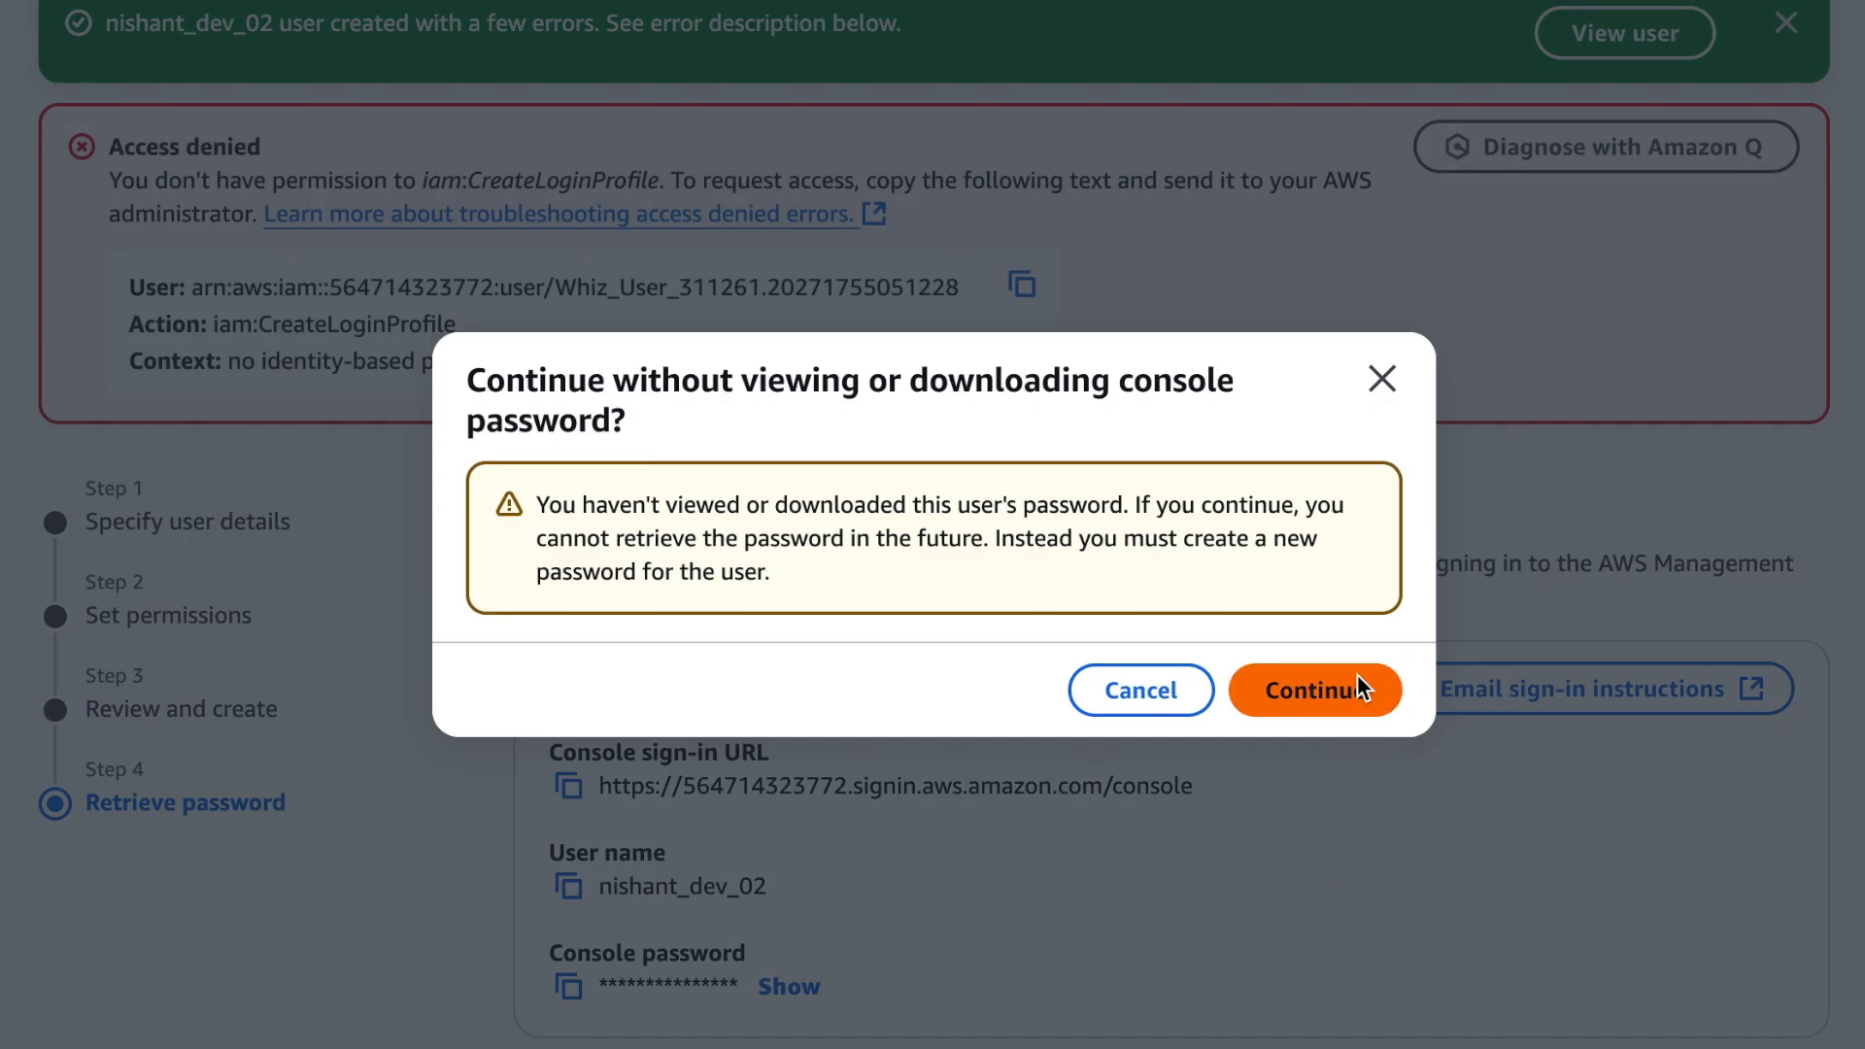
left_click(1358, 685)
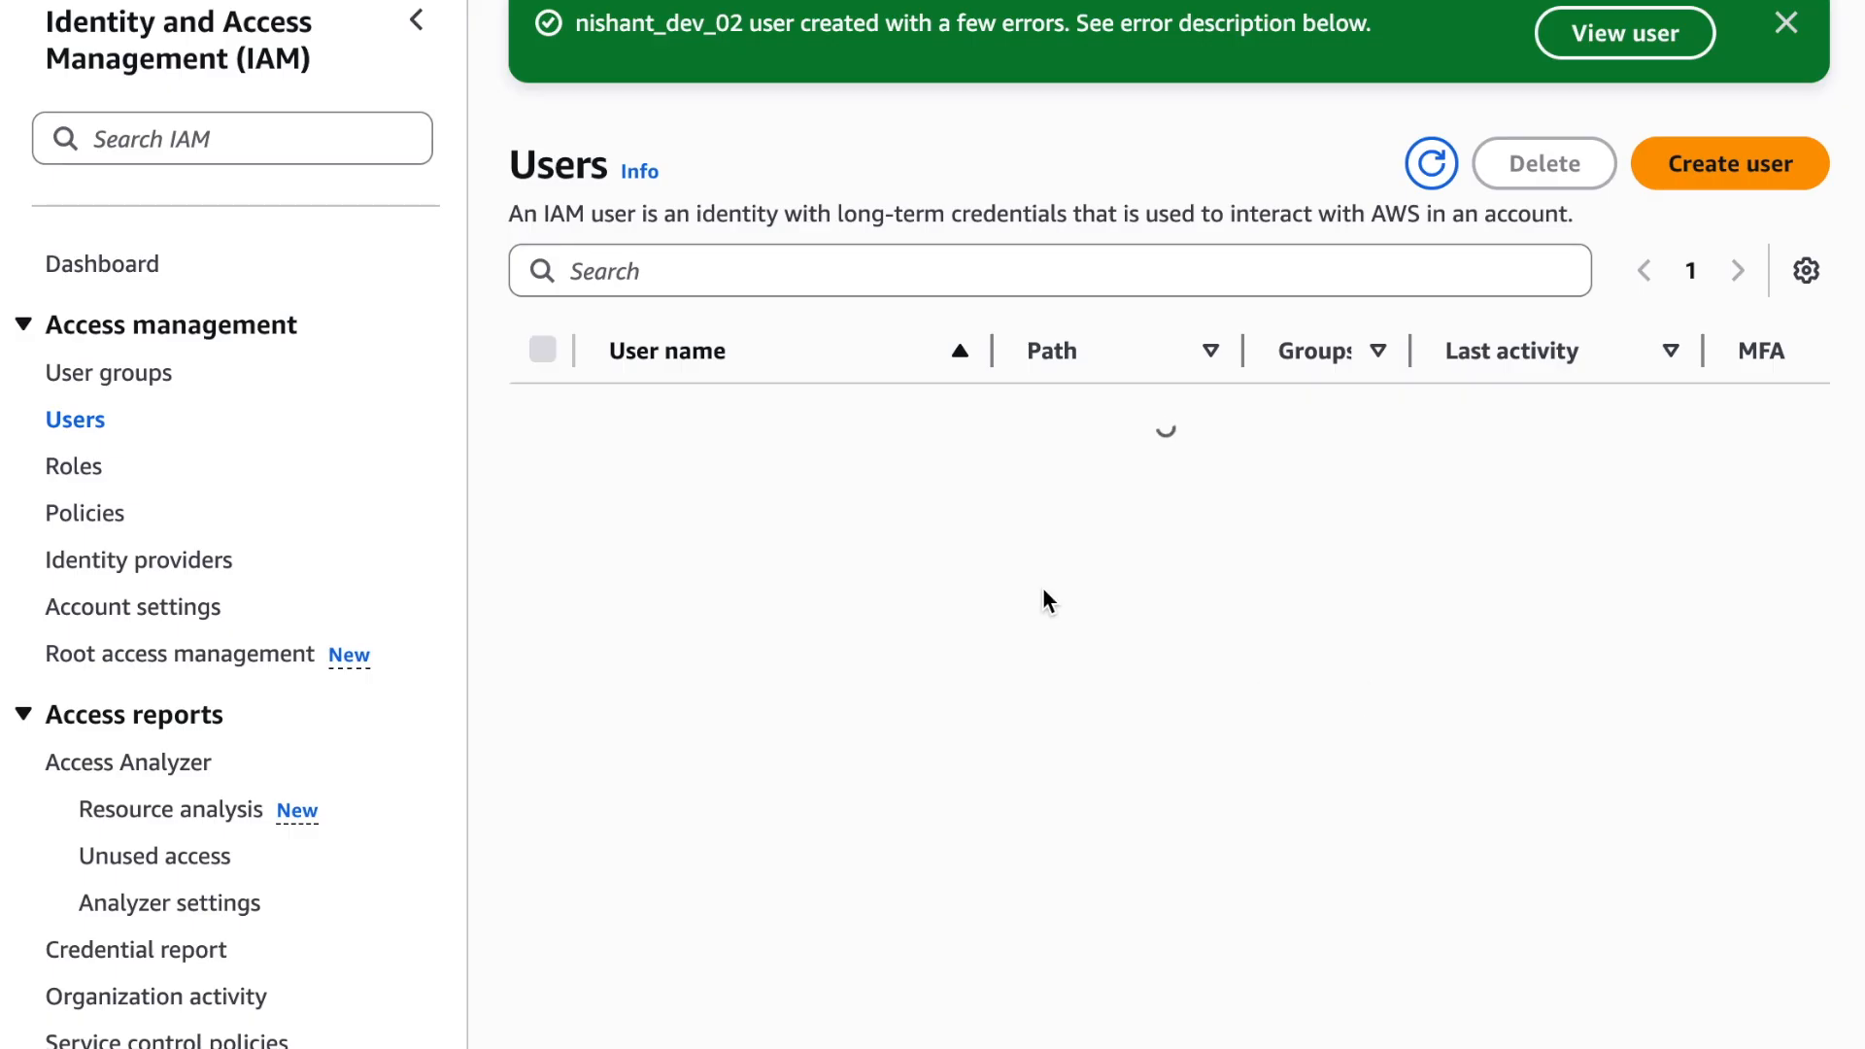
Start creating a third IAM user, with a user name made of the person's first name followed by _hr_01
left_click(1678, 180)
left_click(902, 289)
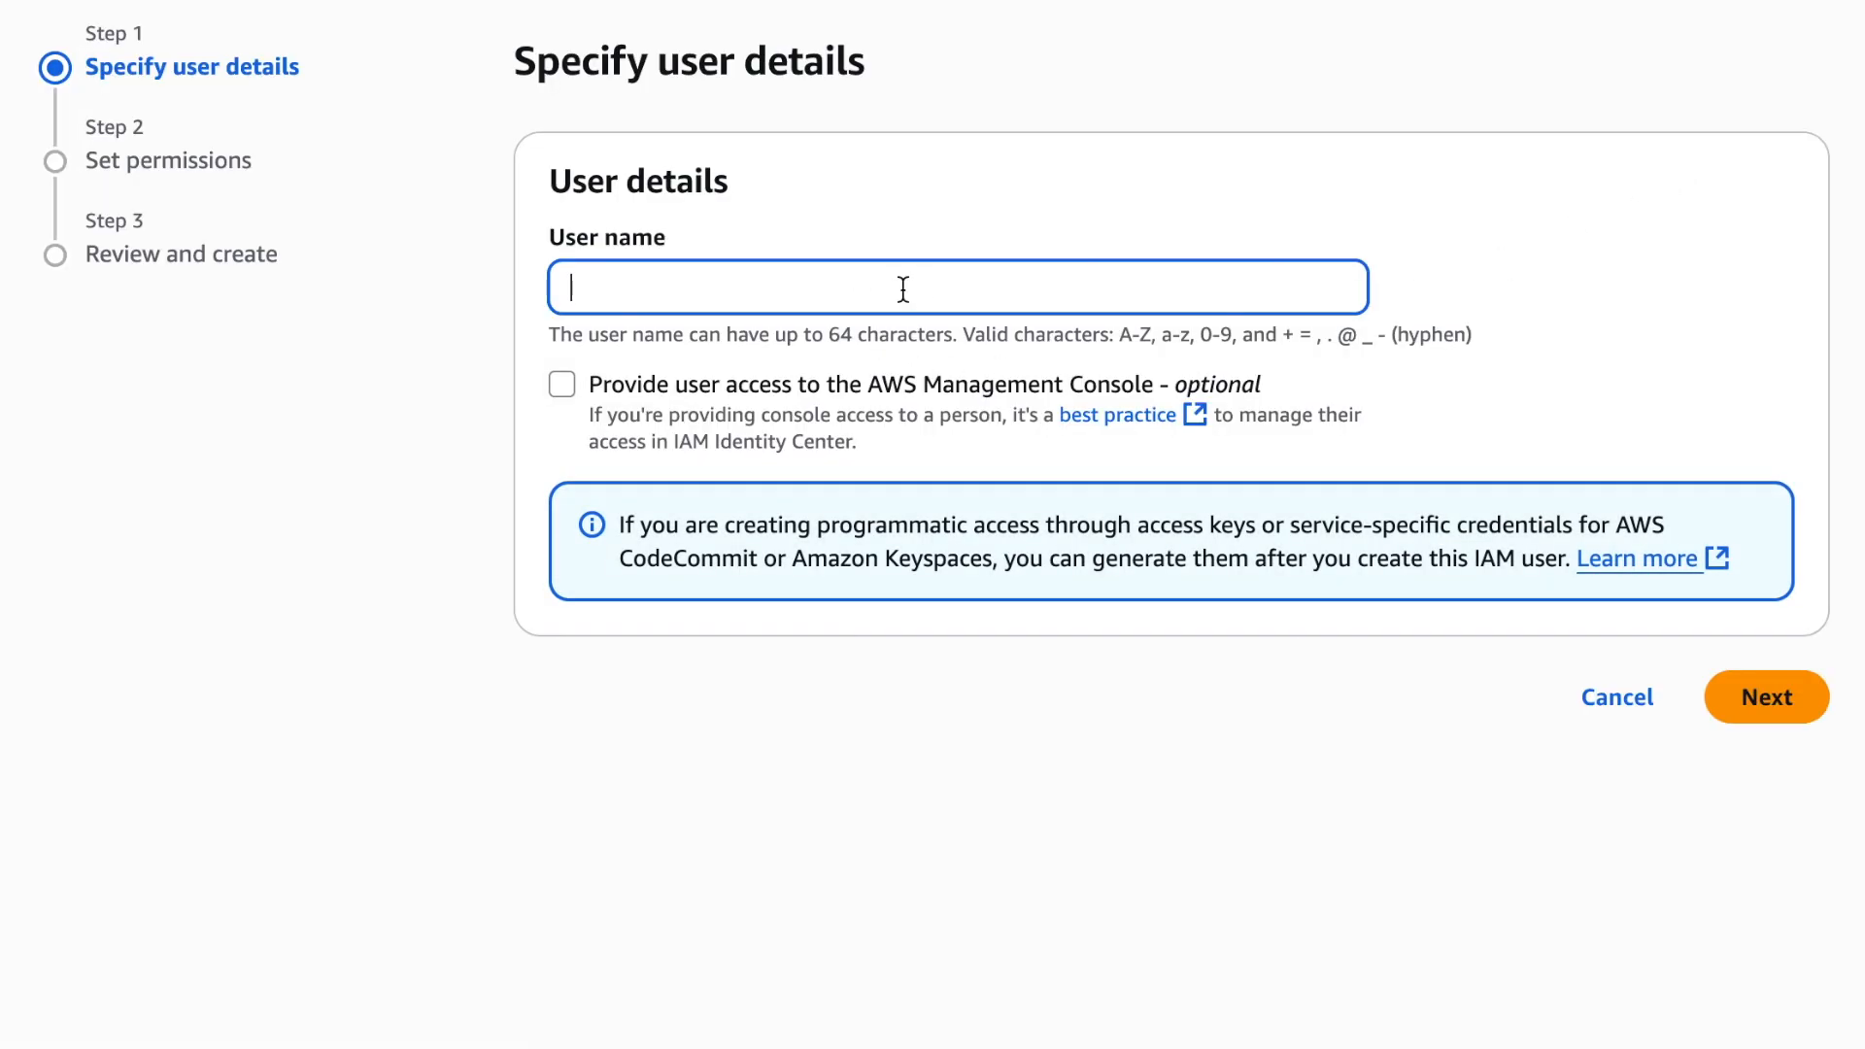
type("nishant_hr_")
type("01")
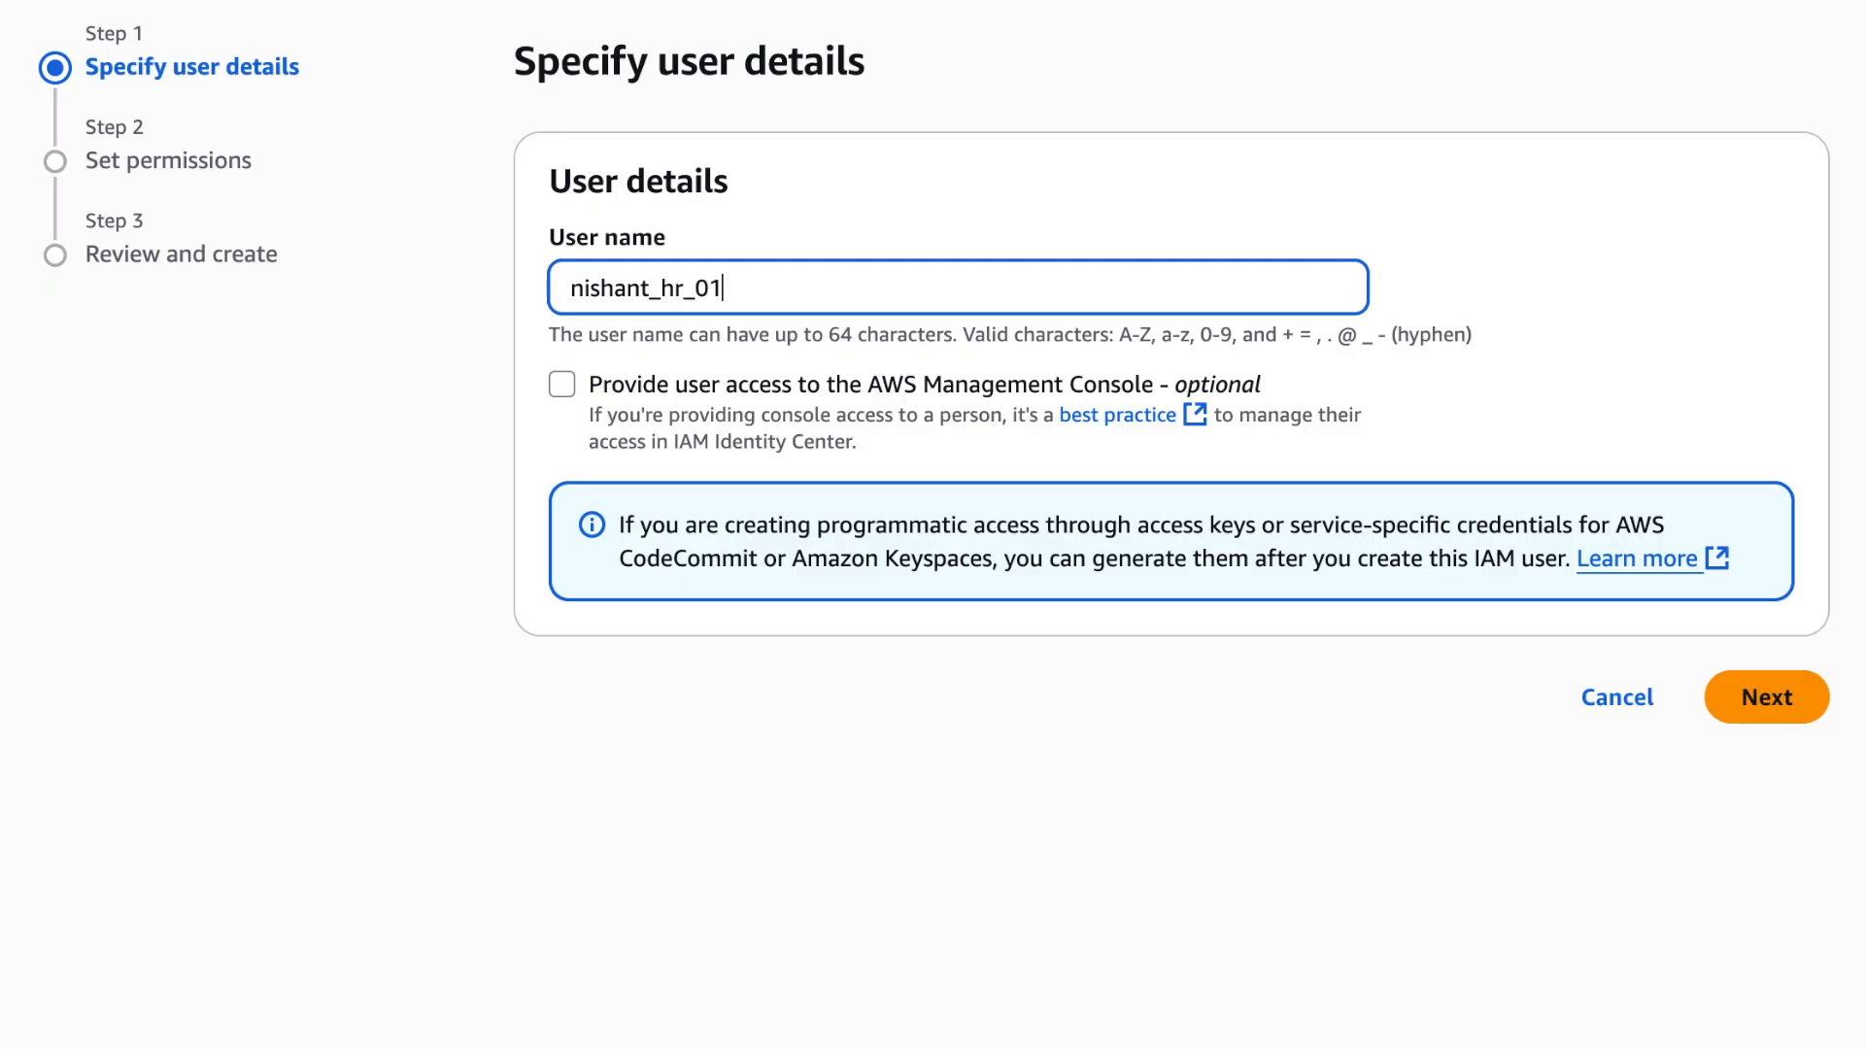
Give the _hr_01 user console access, enter a custom console password, and do not require a new password at next sign-in
left_click(1800, 719)
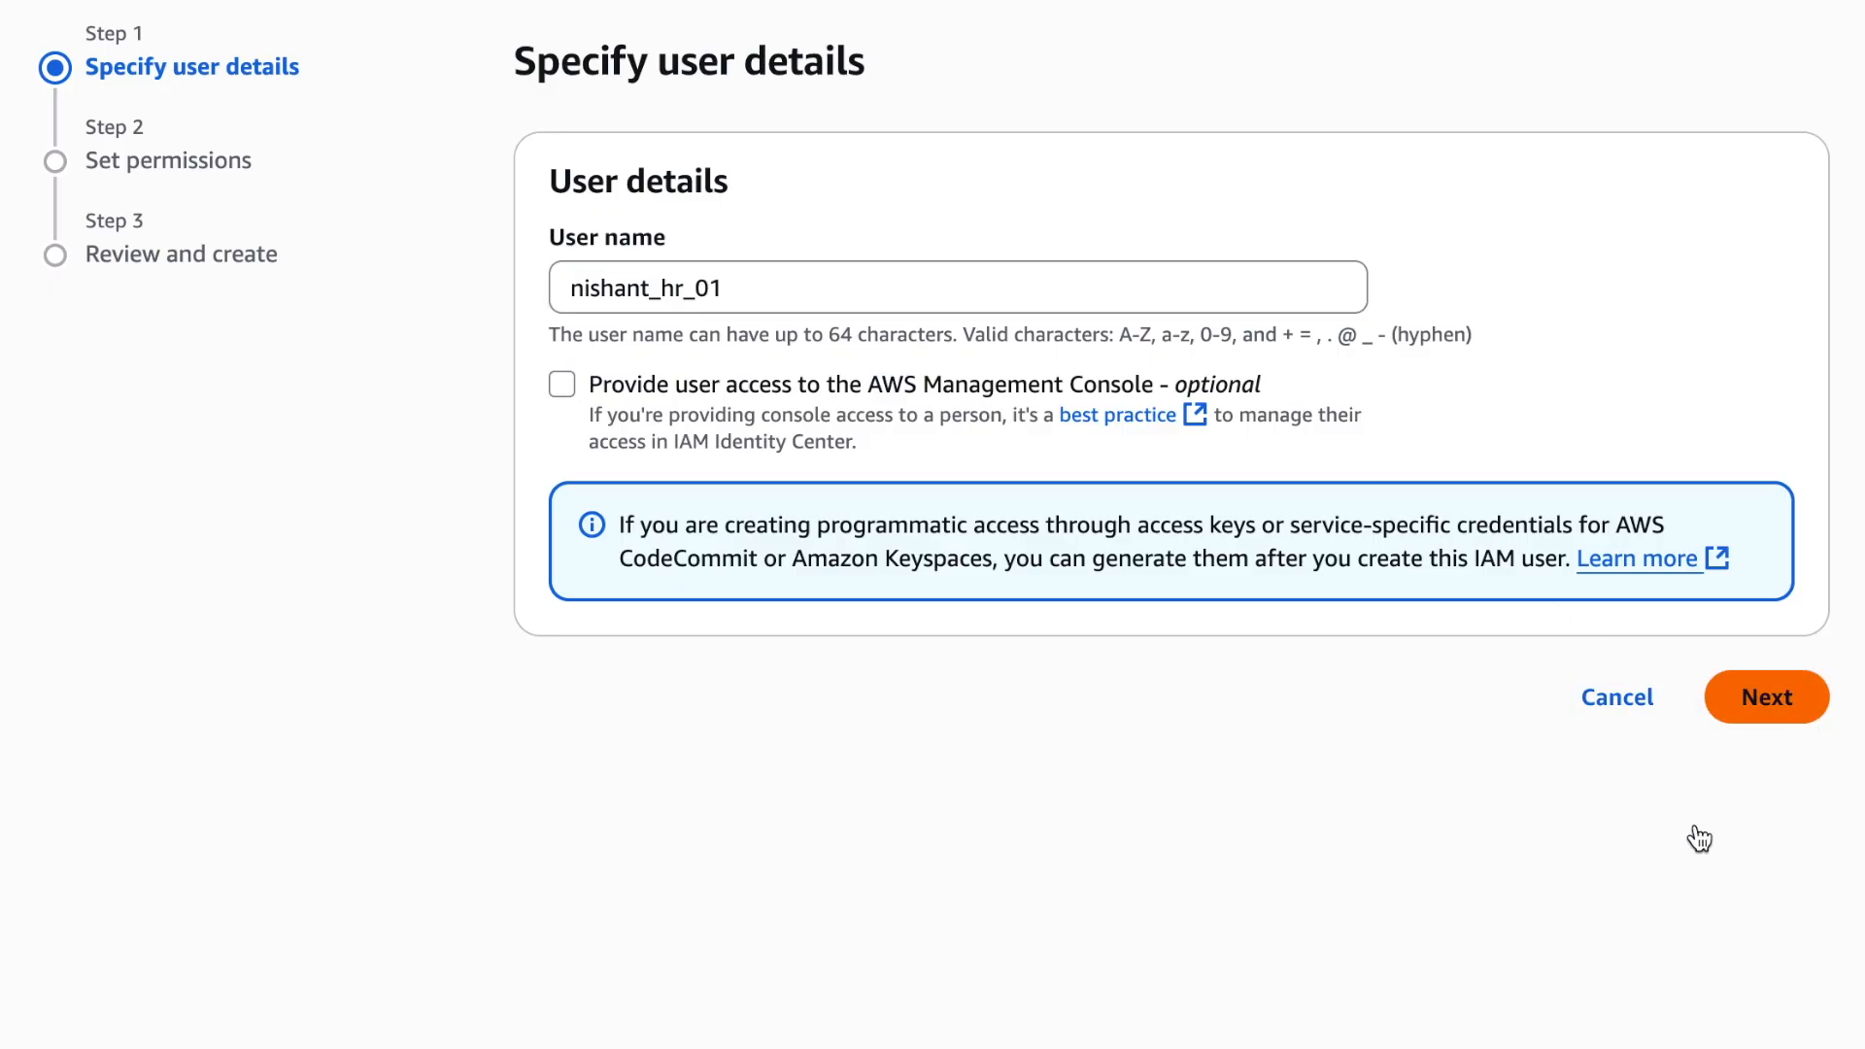
left_click(1593, 913)
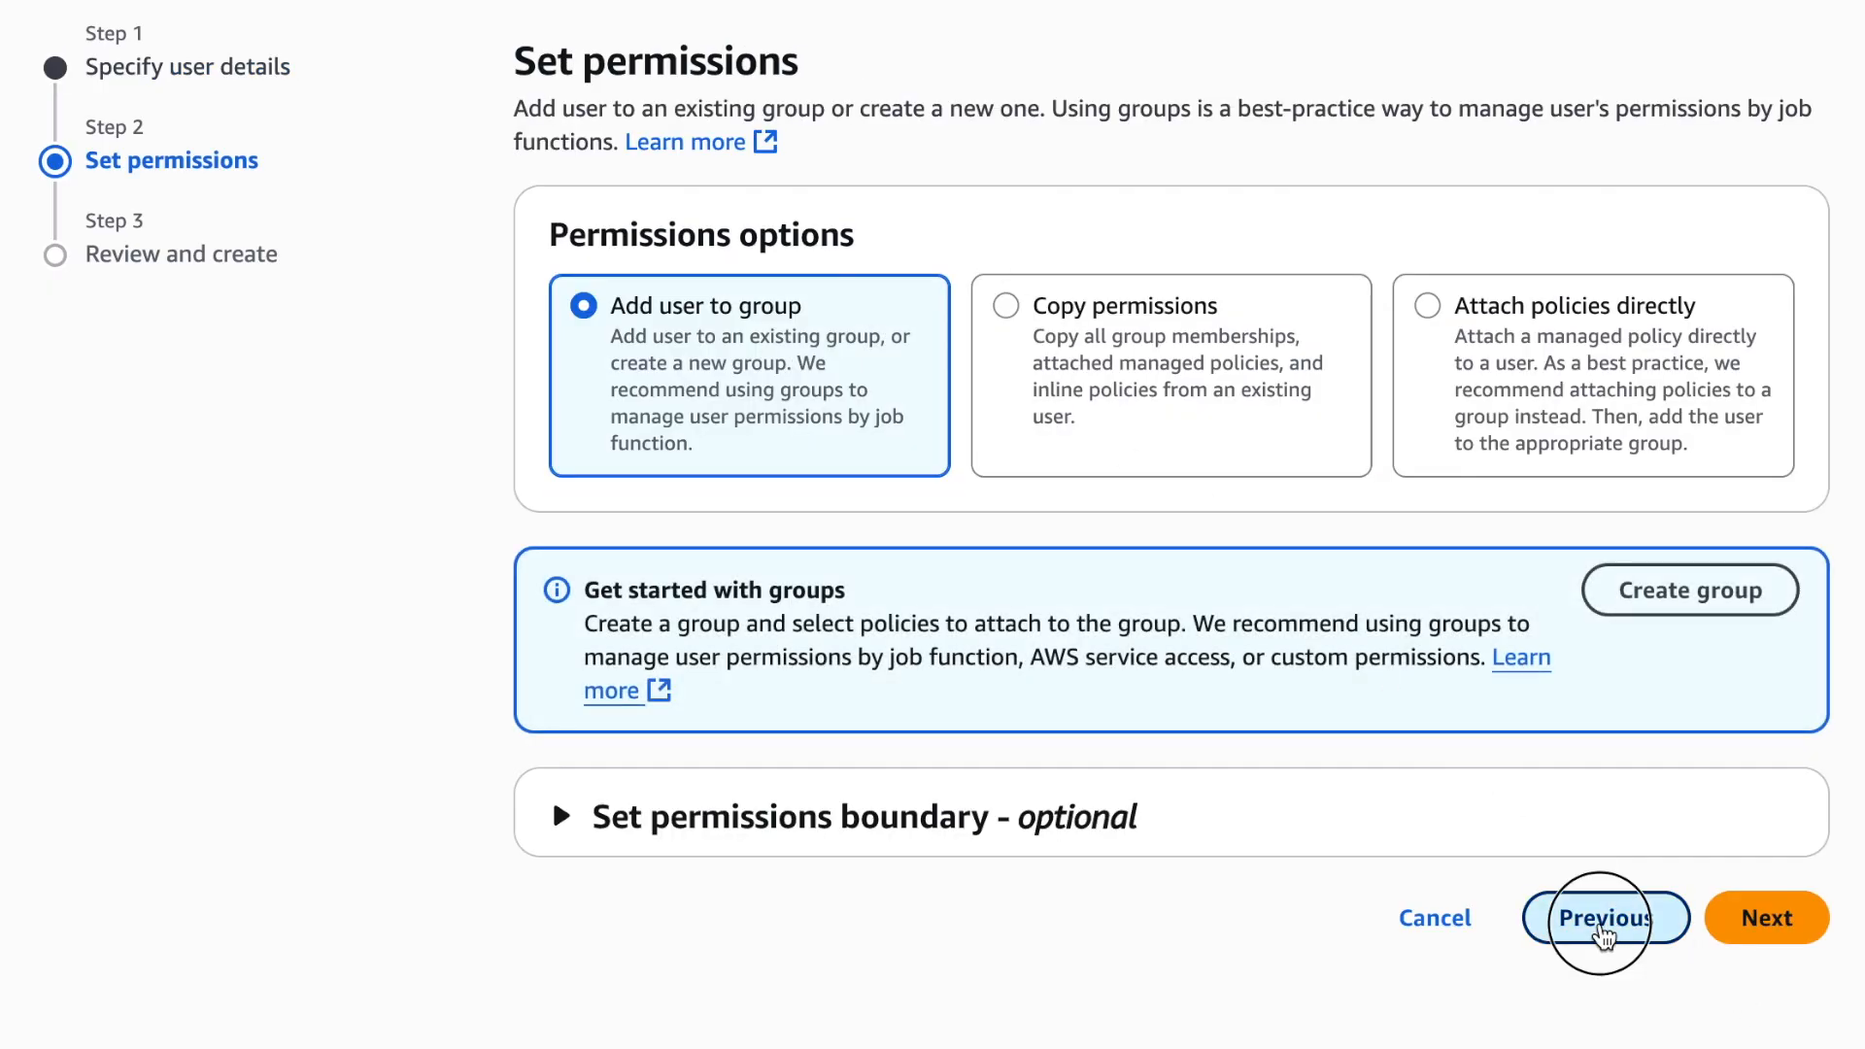
left_click(561, 385)
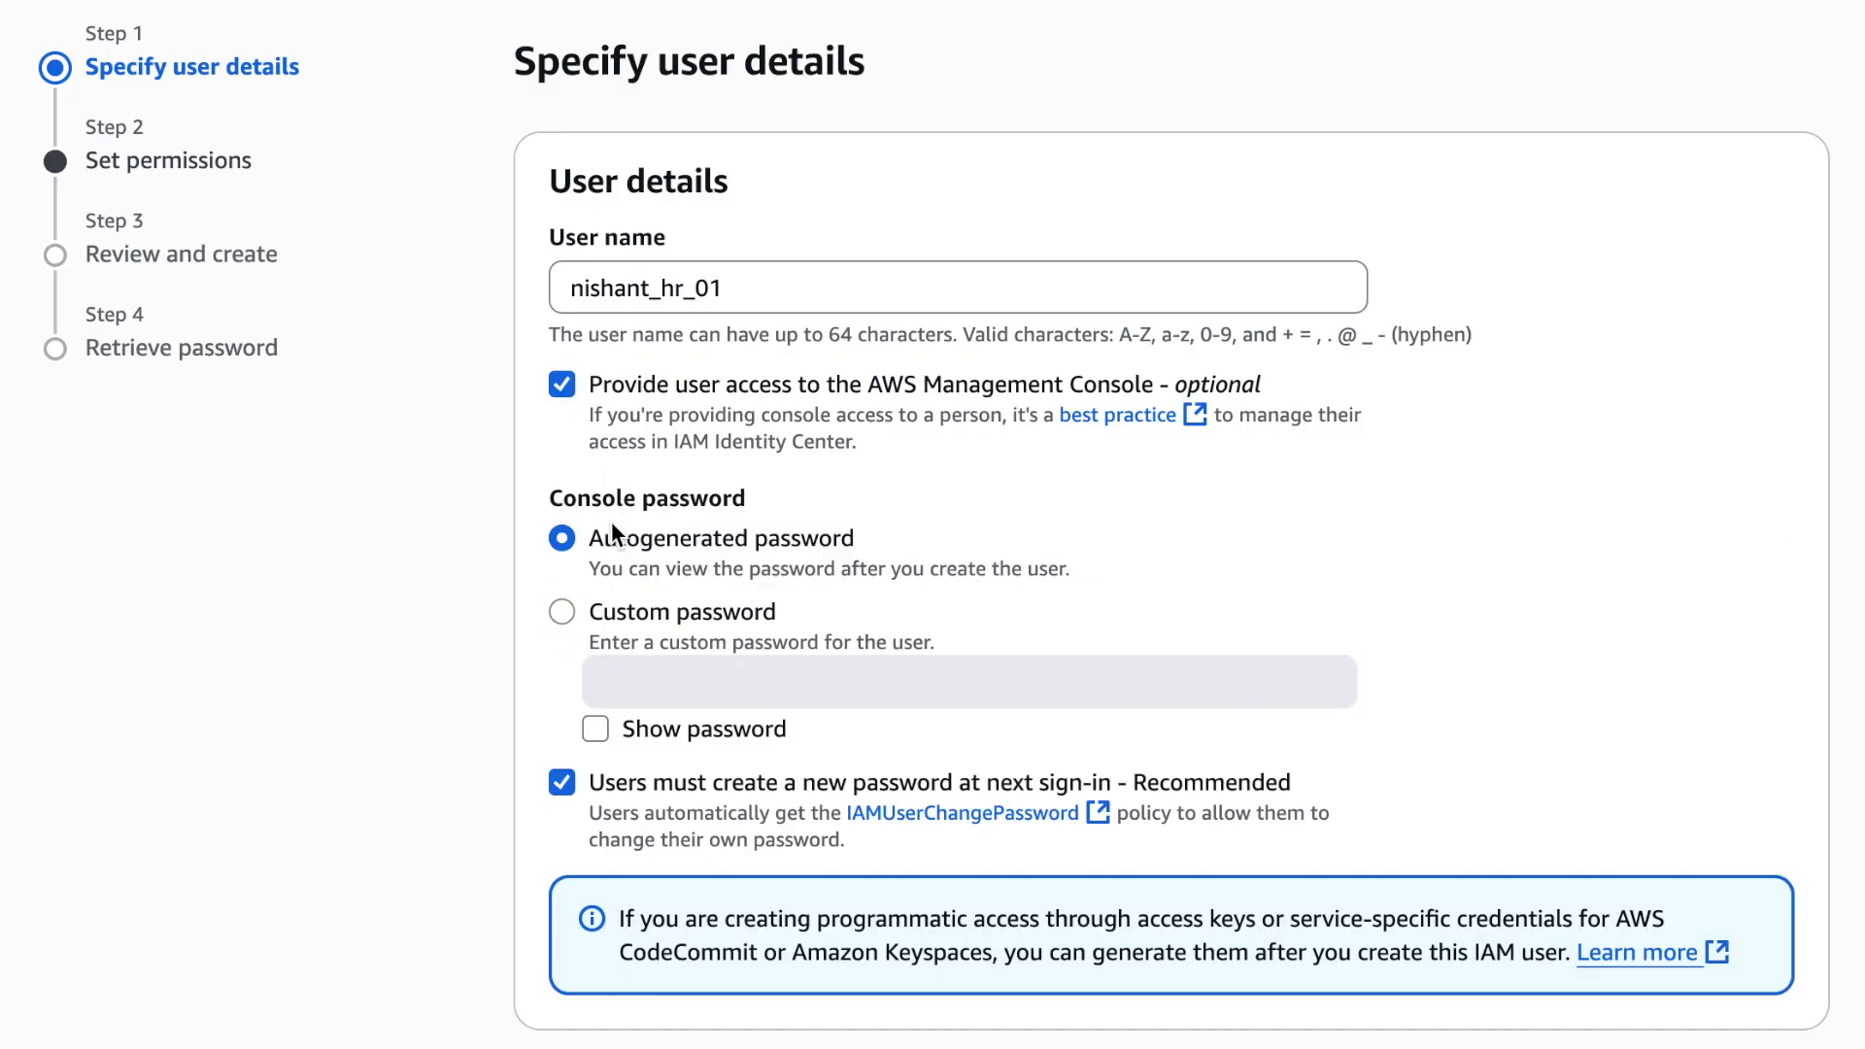
left_click(589, 615)
left_click(668, 672)
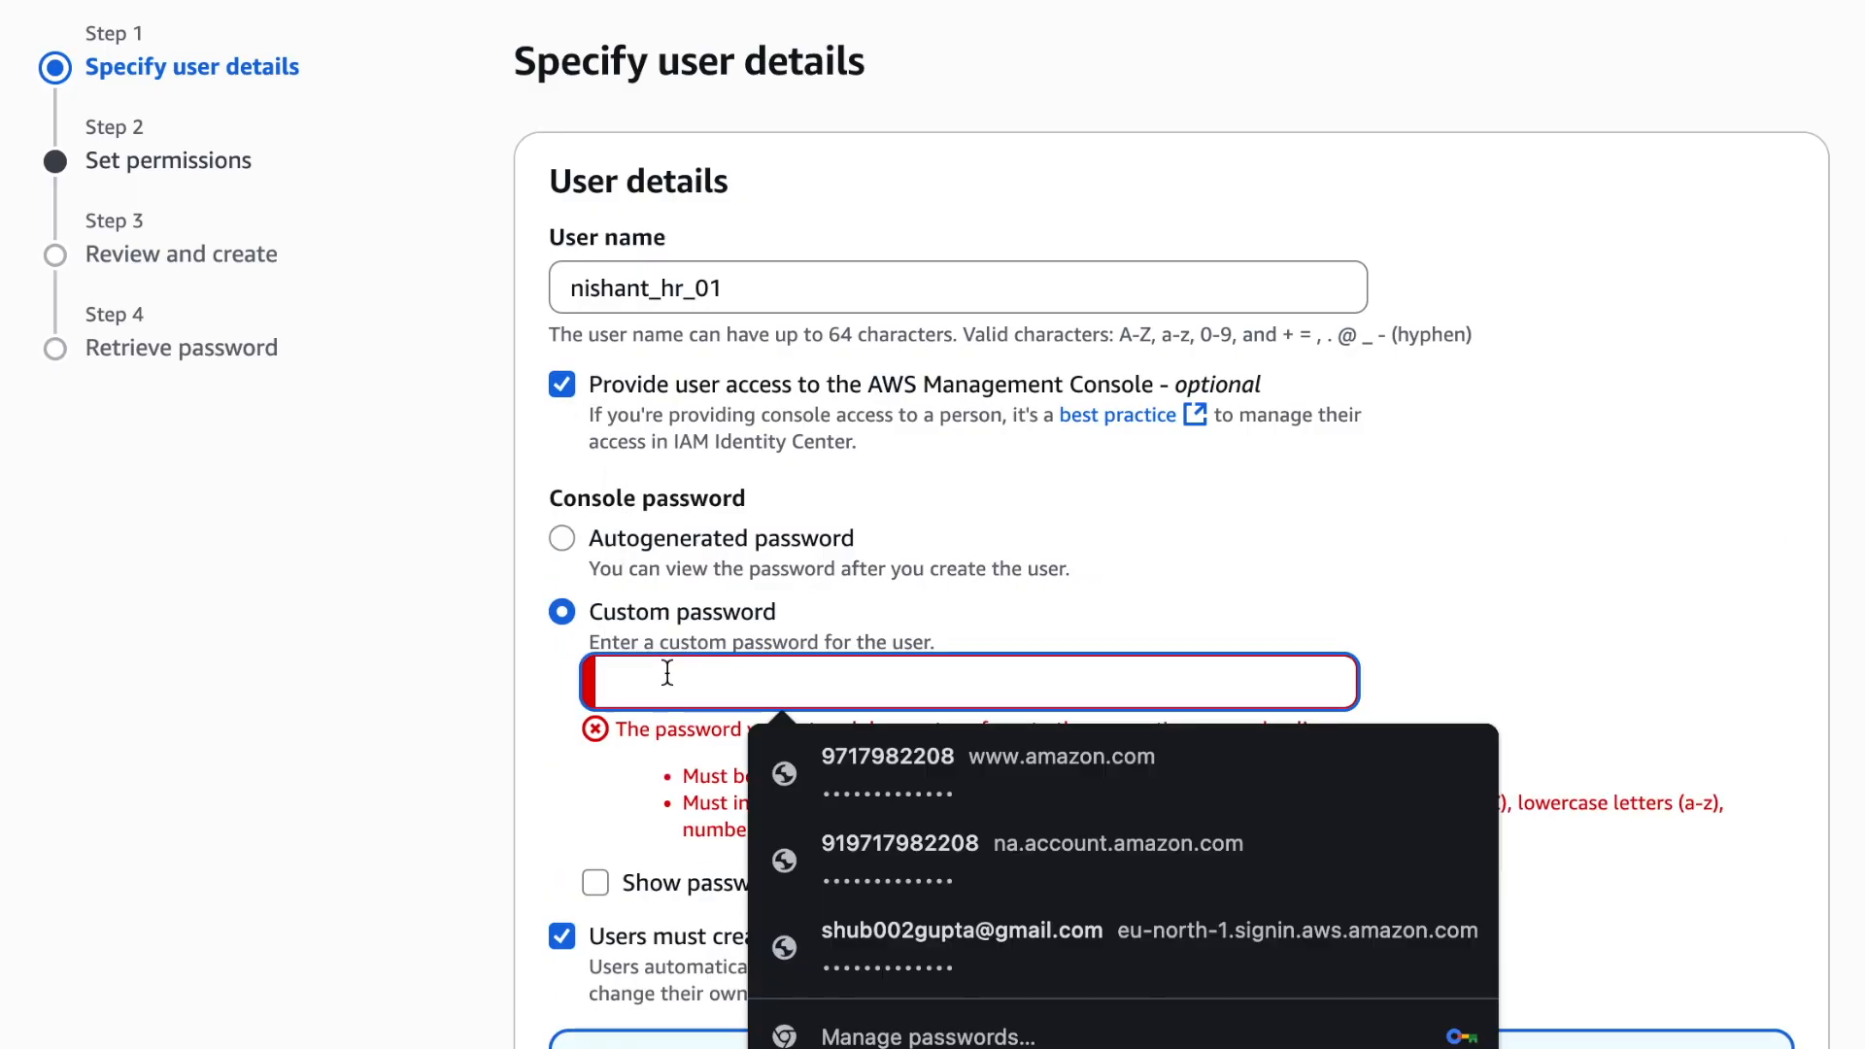
key("ctrl+v")
left_click(546, 783)
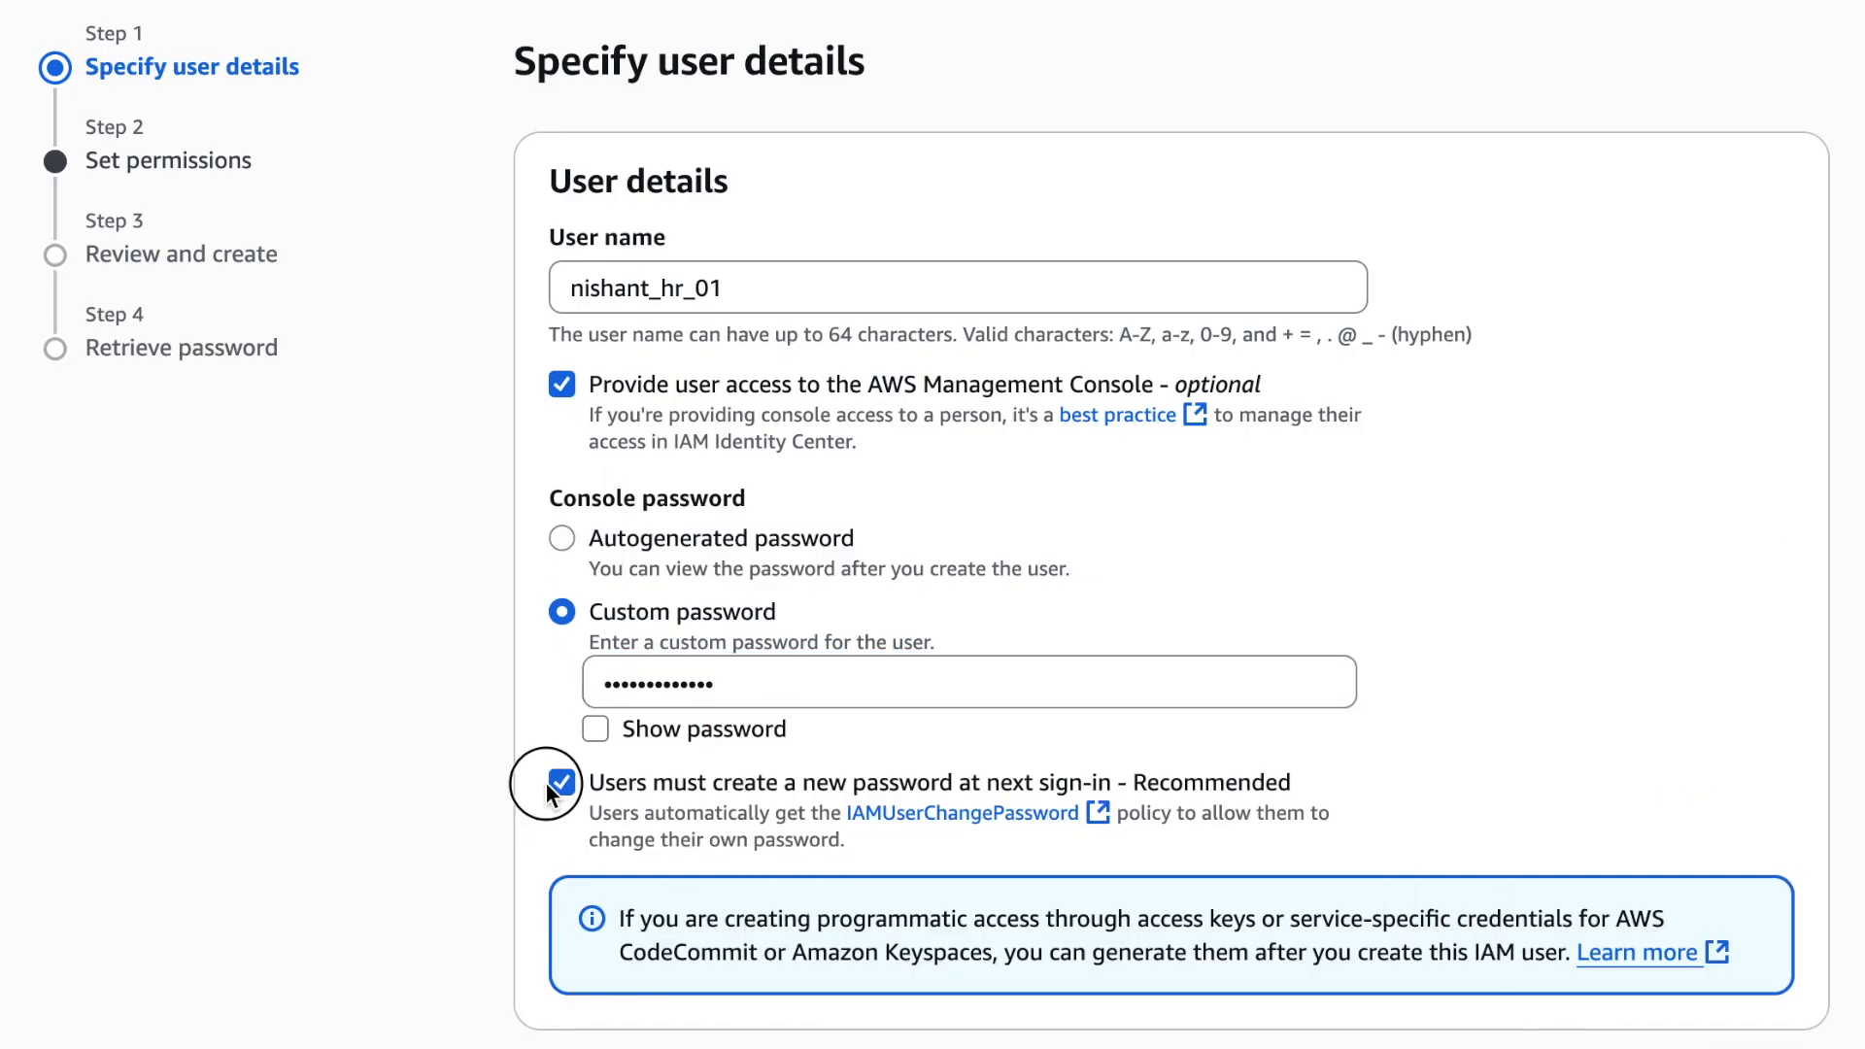
left_click(562, 783)
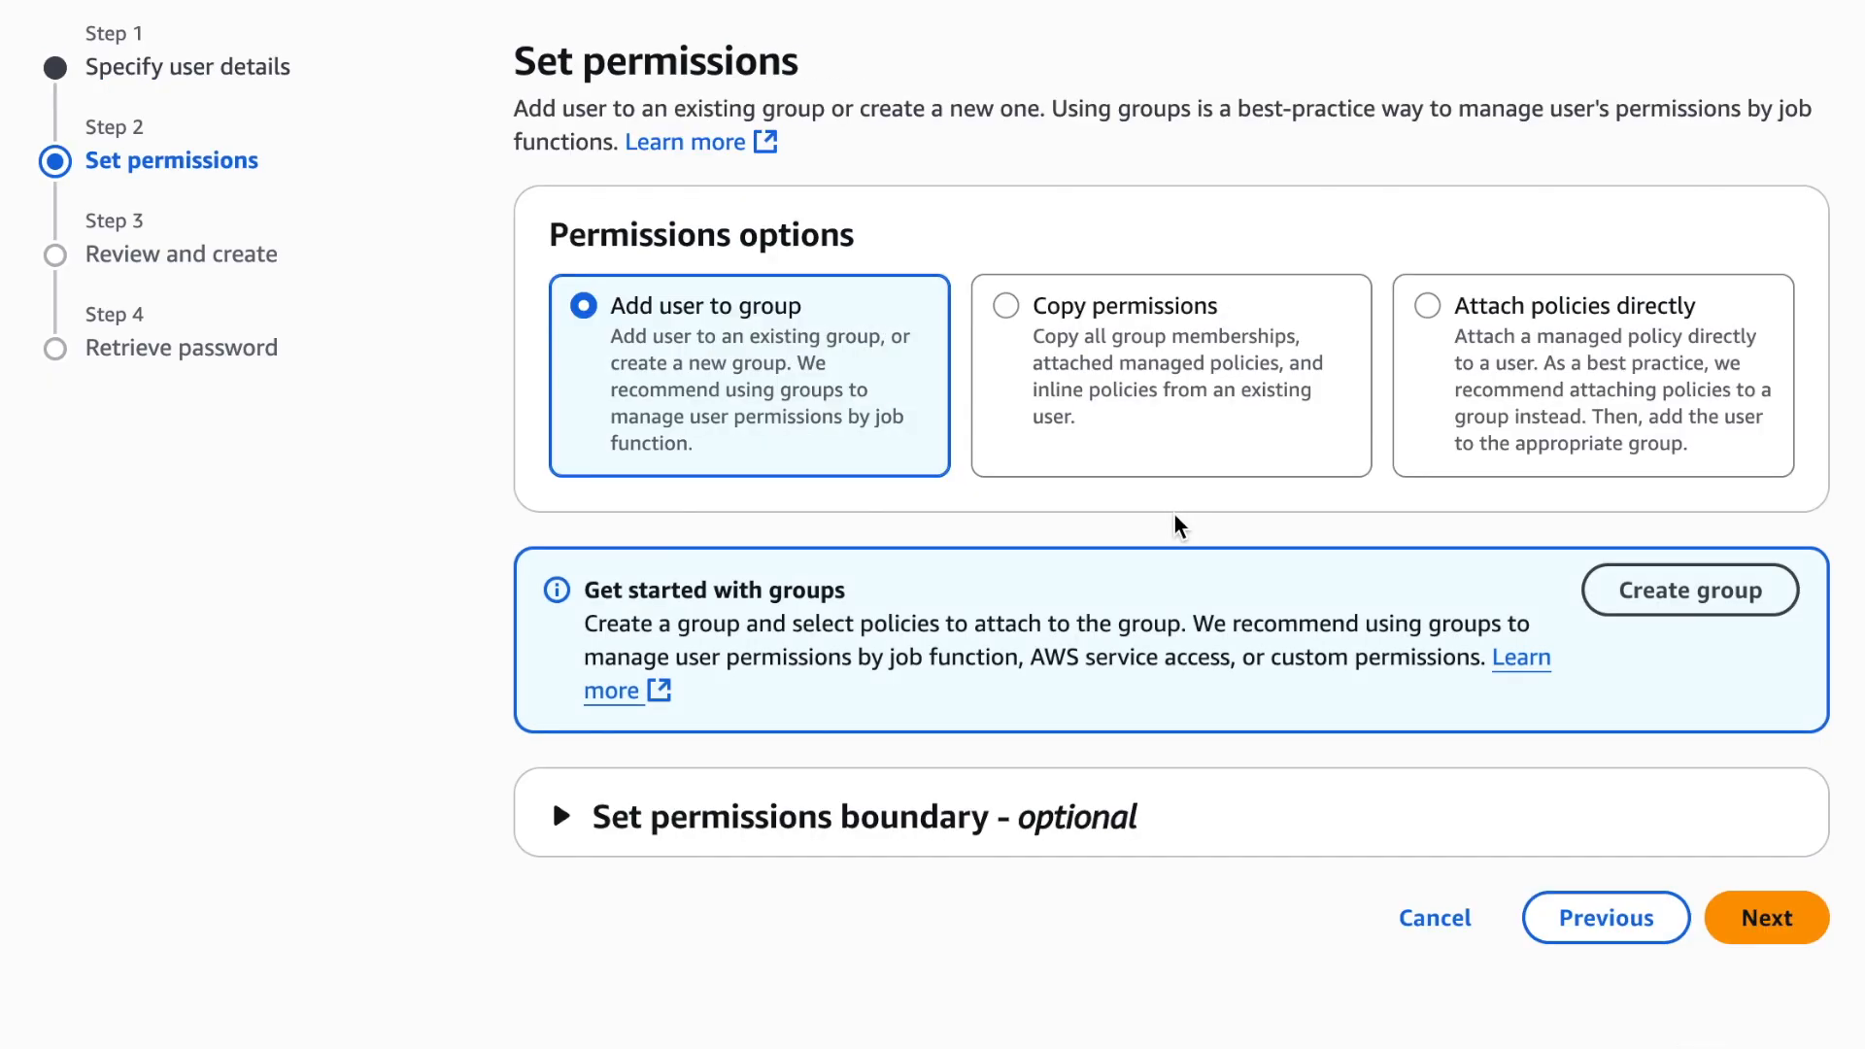
Create the _hr_01 user without group permissions and return to the users list without viewing its password
left_click(1797, 928)
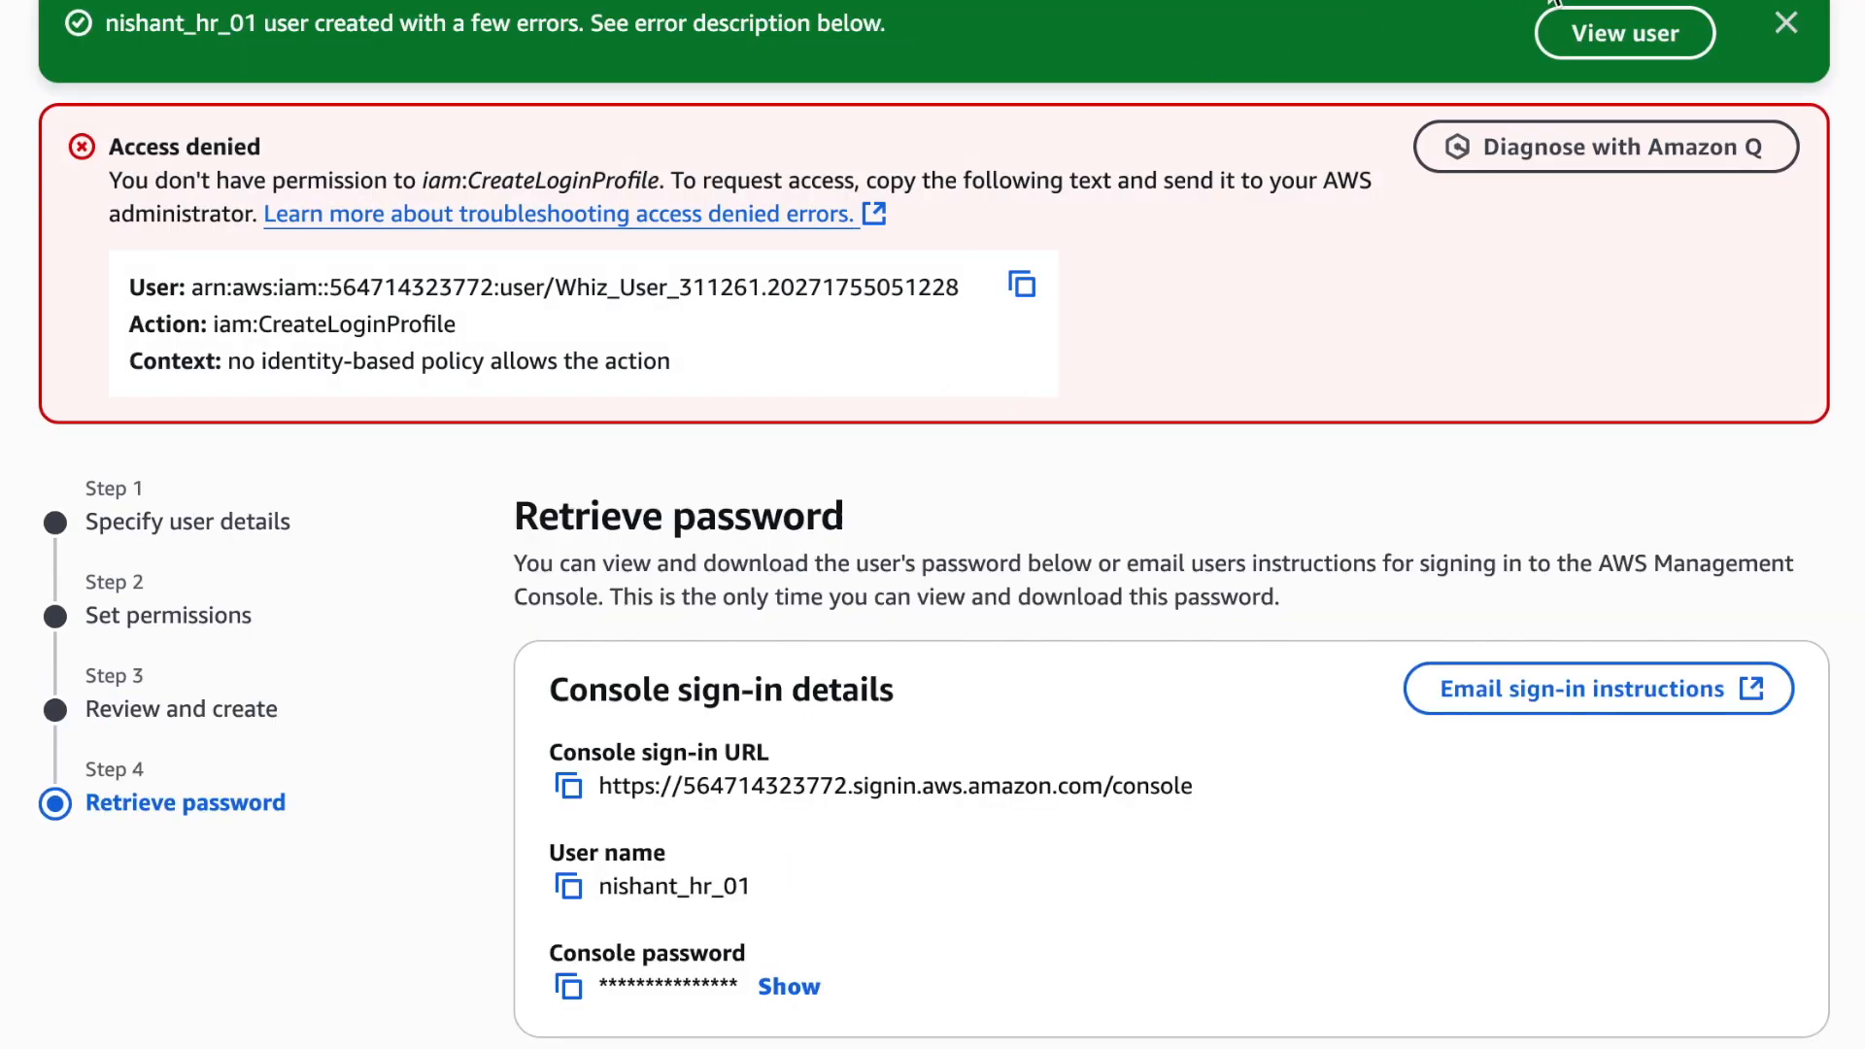
left_click(1675, 1048)
left_click(1314, 707)
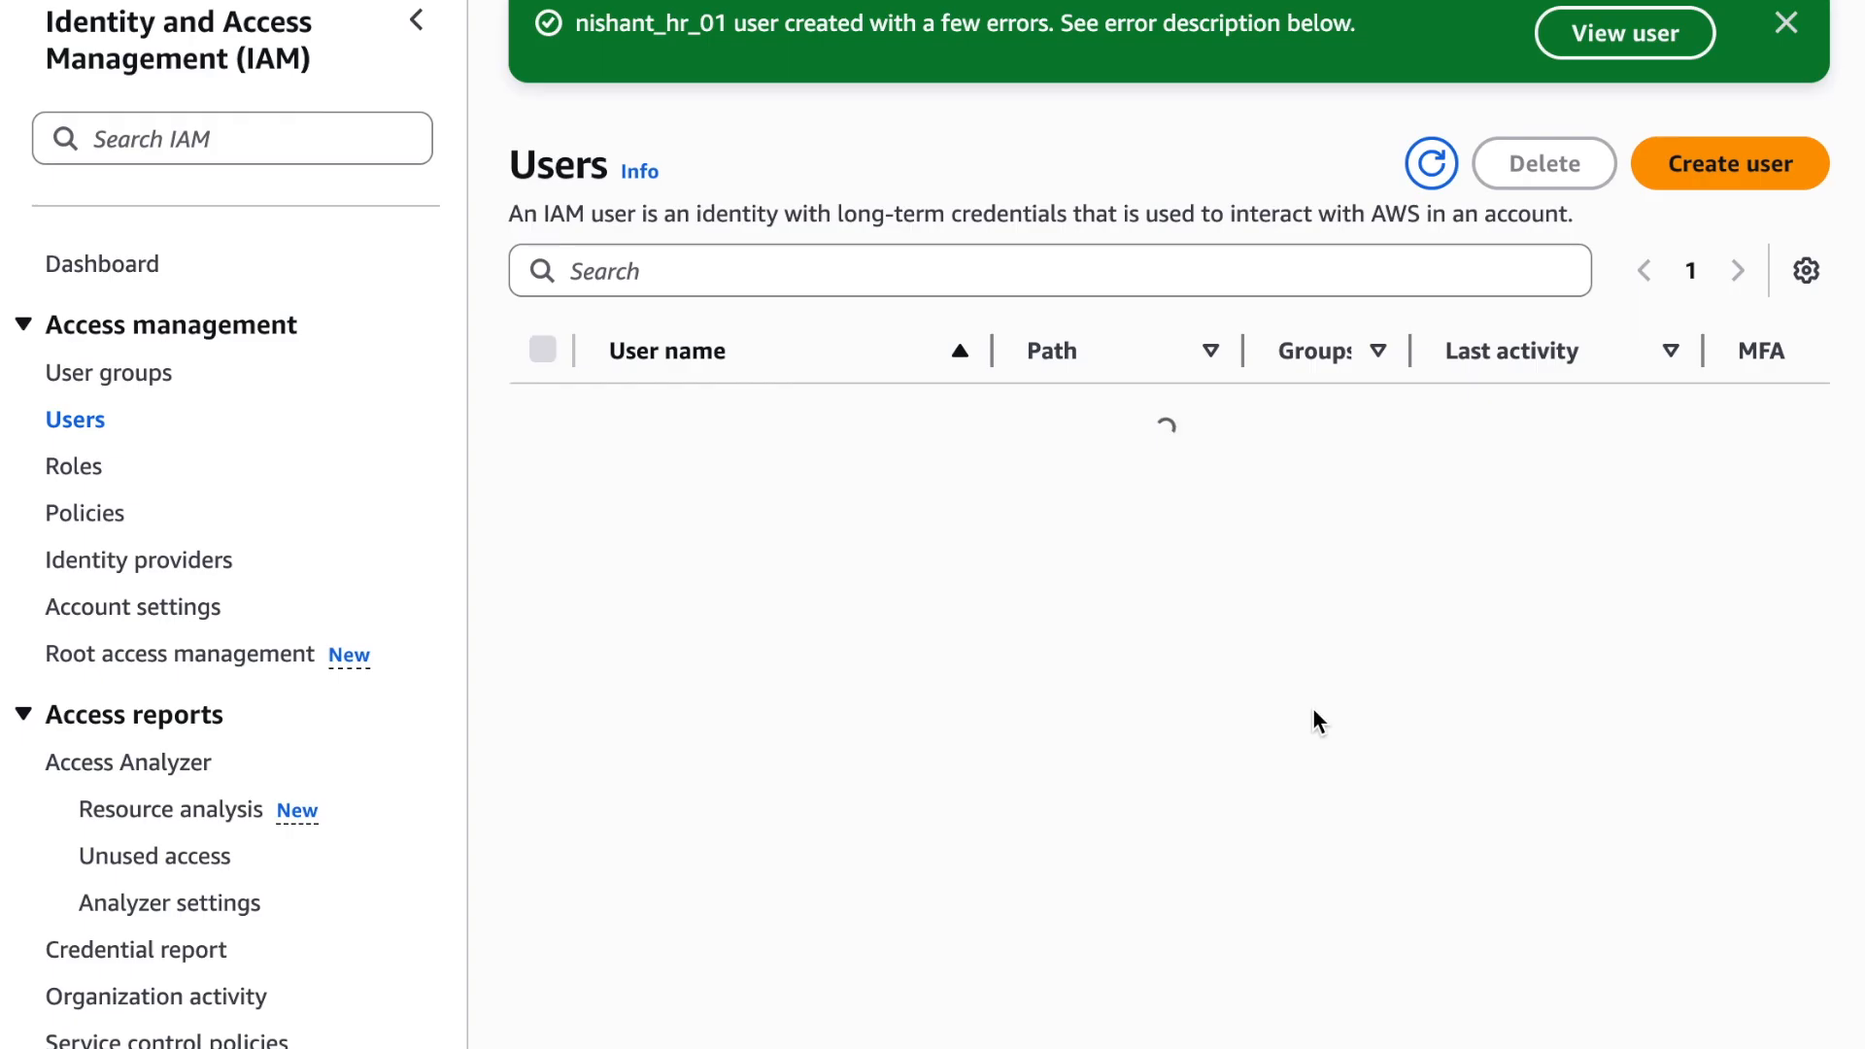
Start creating a fourth IAM user, with a user name made of the person's first name followed by _hr_02
left_click(1728, 187)
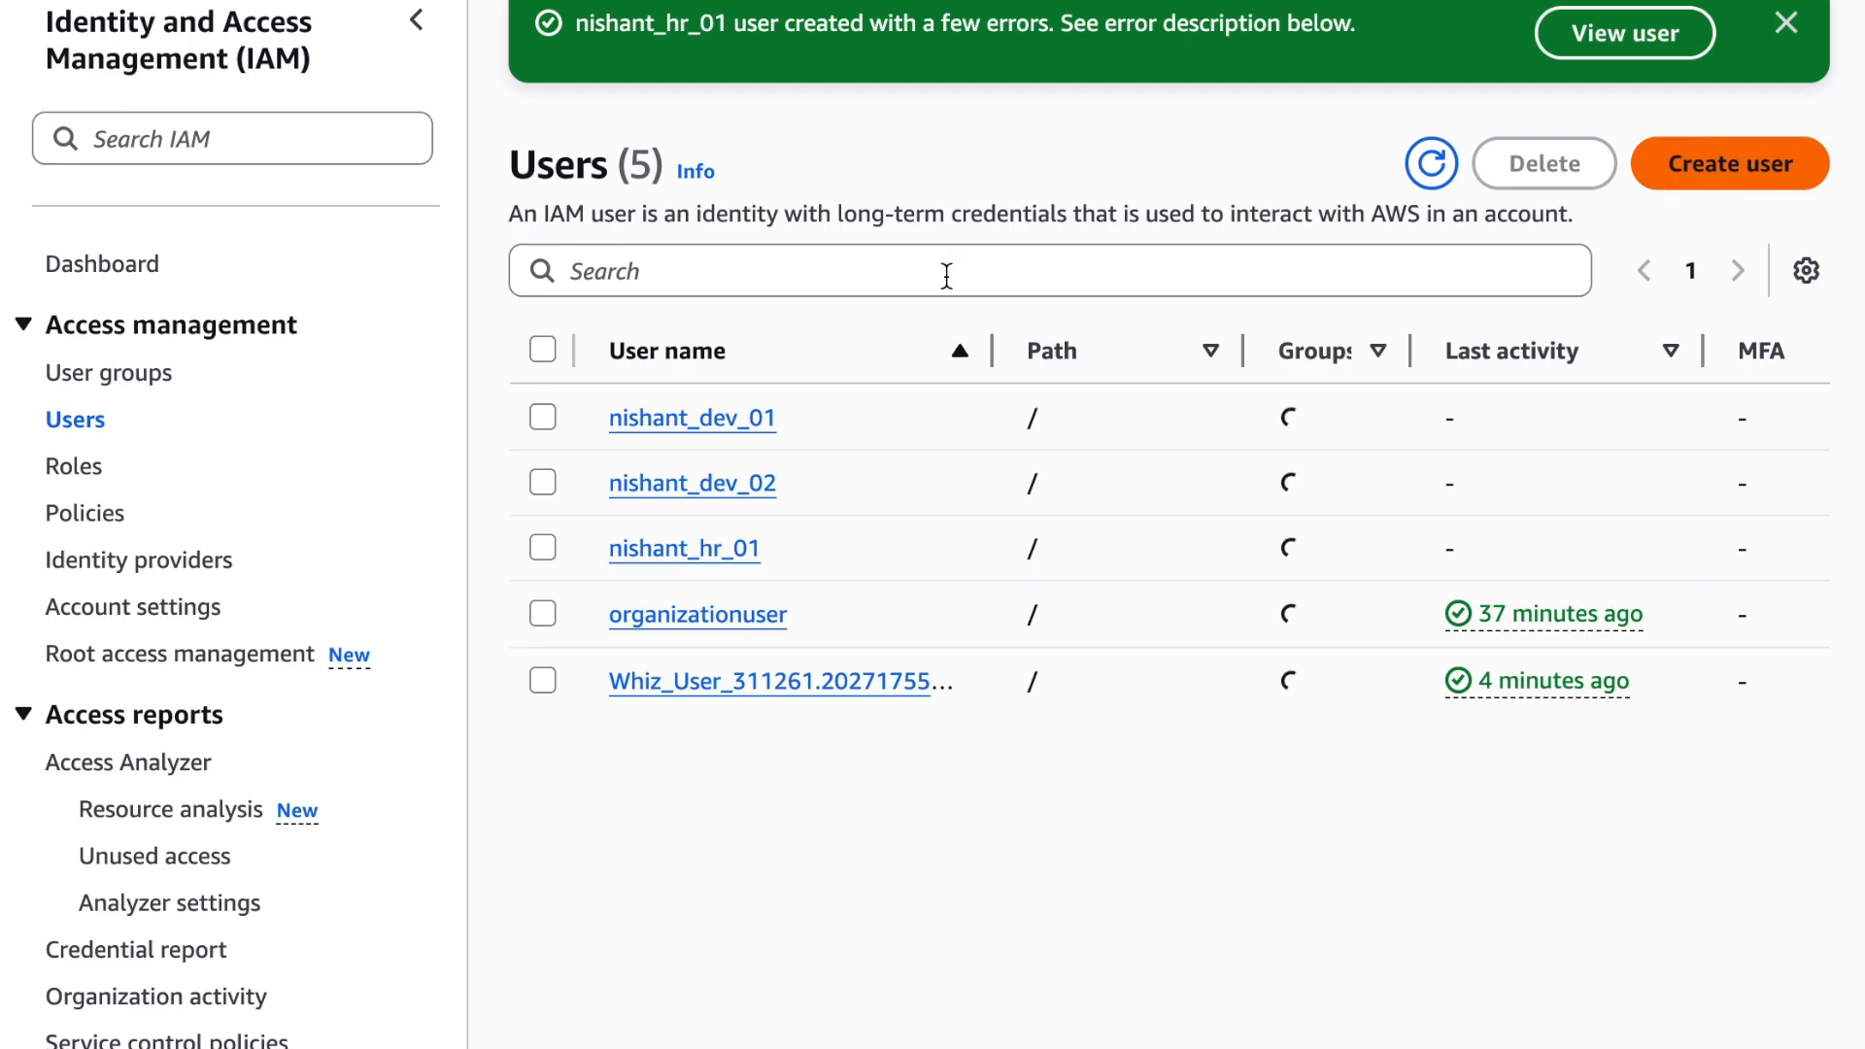
left_click(918, 288)
type("nisahnt")
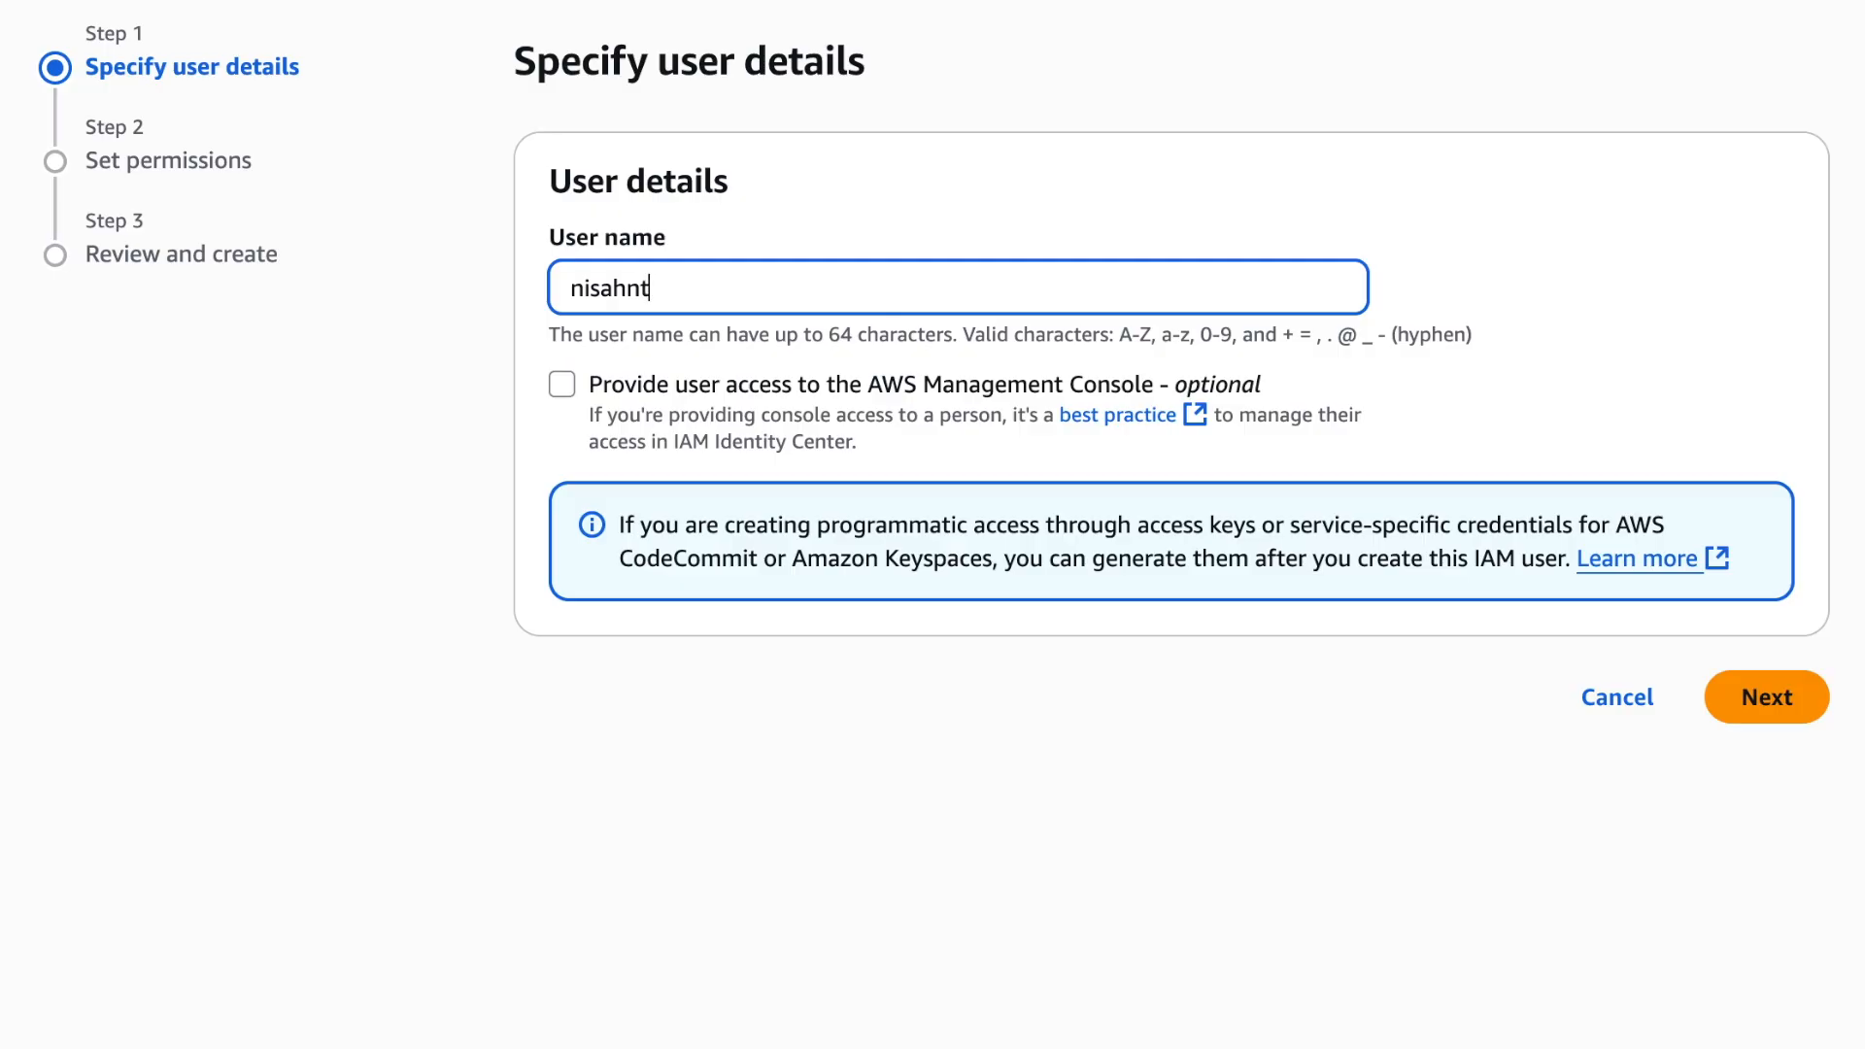
type("_hr_02")
Give the _hr_02 user console access with a custom console password, and do not require a new password at next sign-in
left_click(961, 381)
left_click(616, 610)
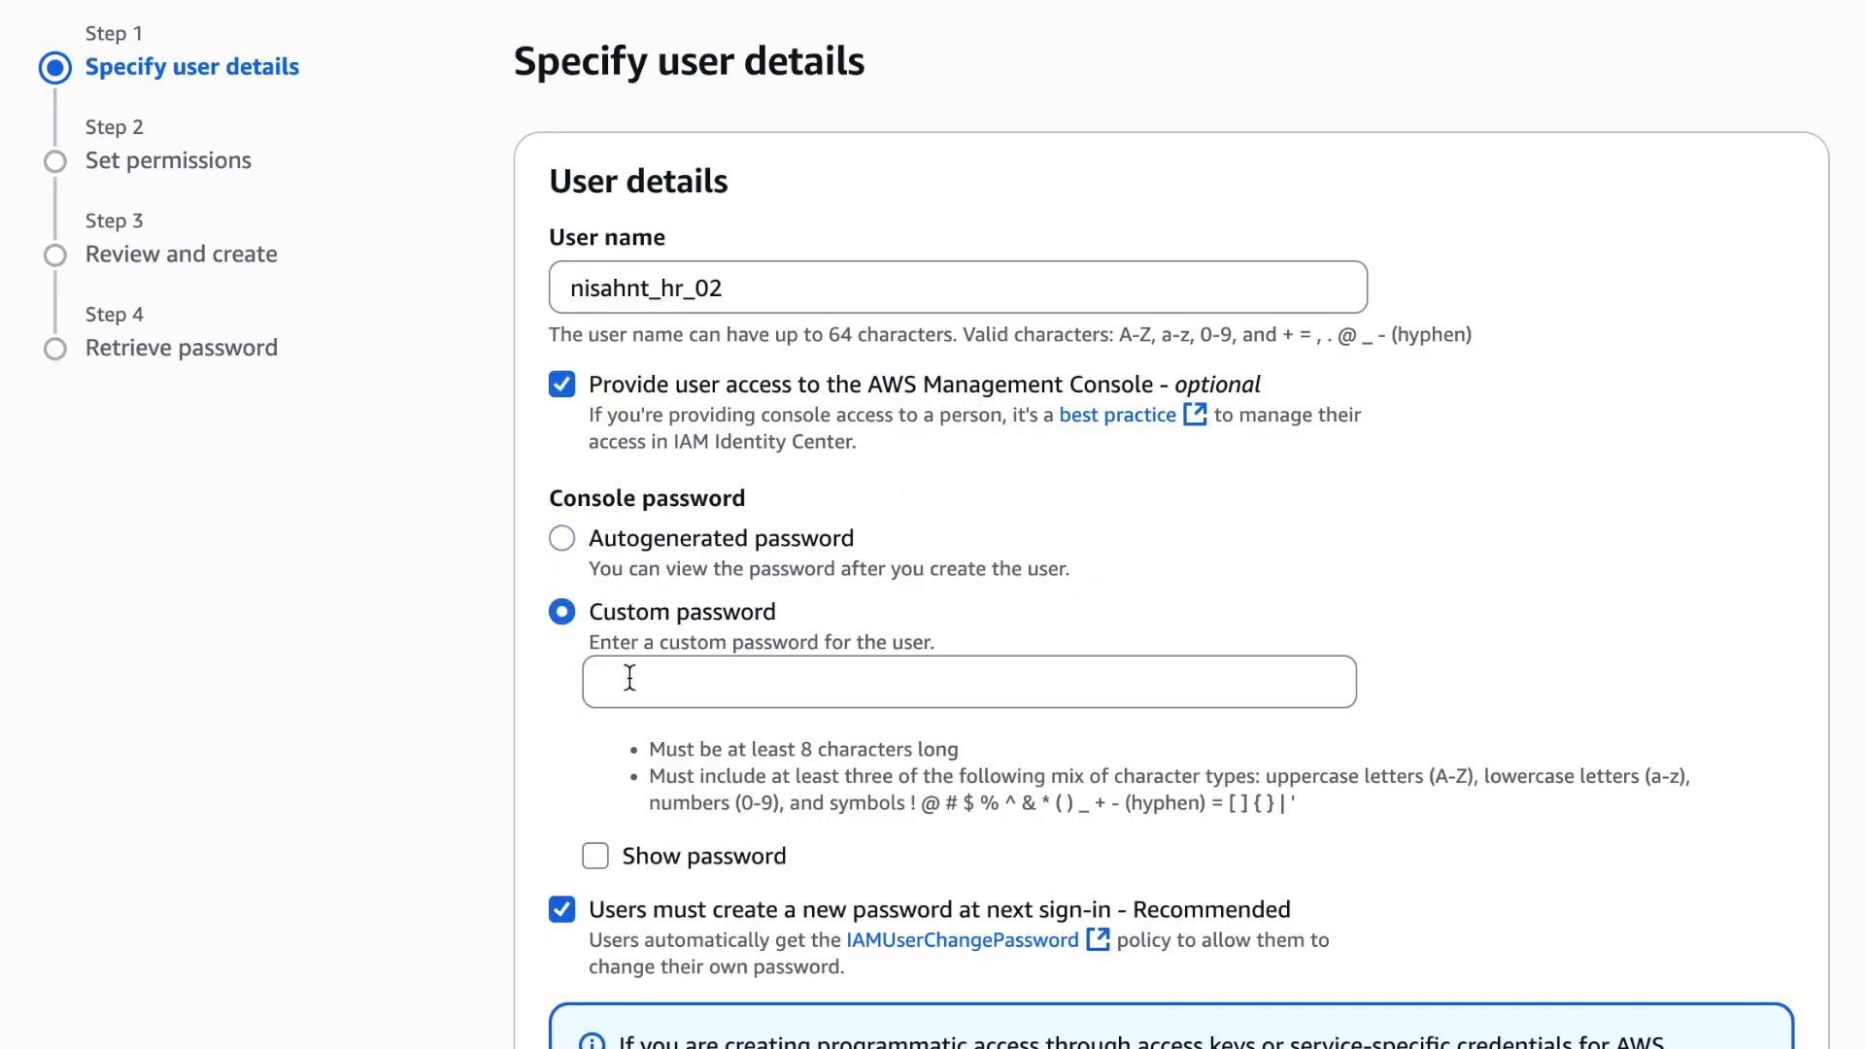
left_click(579, 679)
key("ctrl+v")
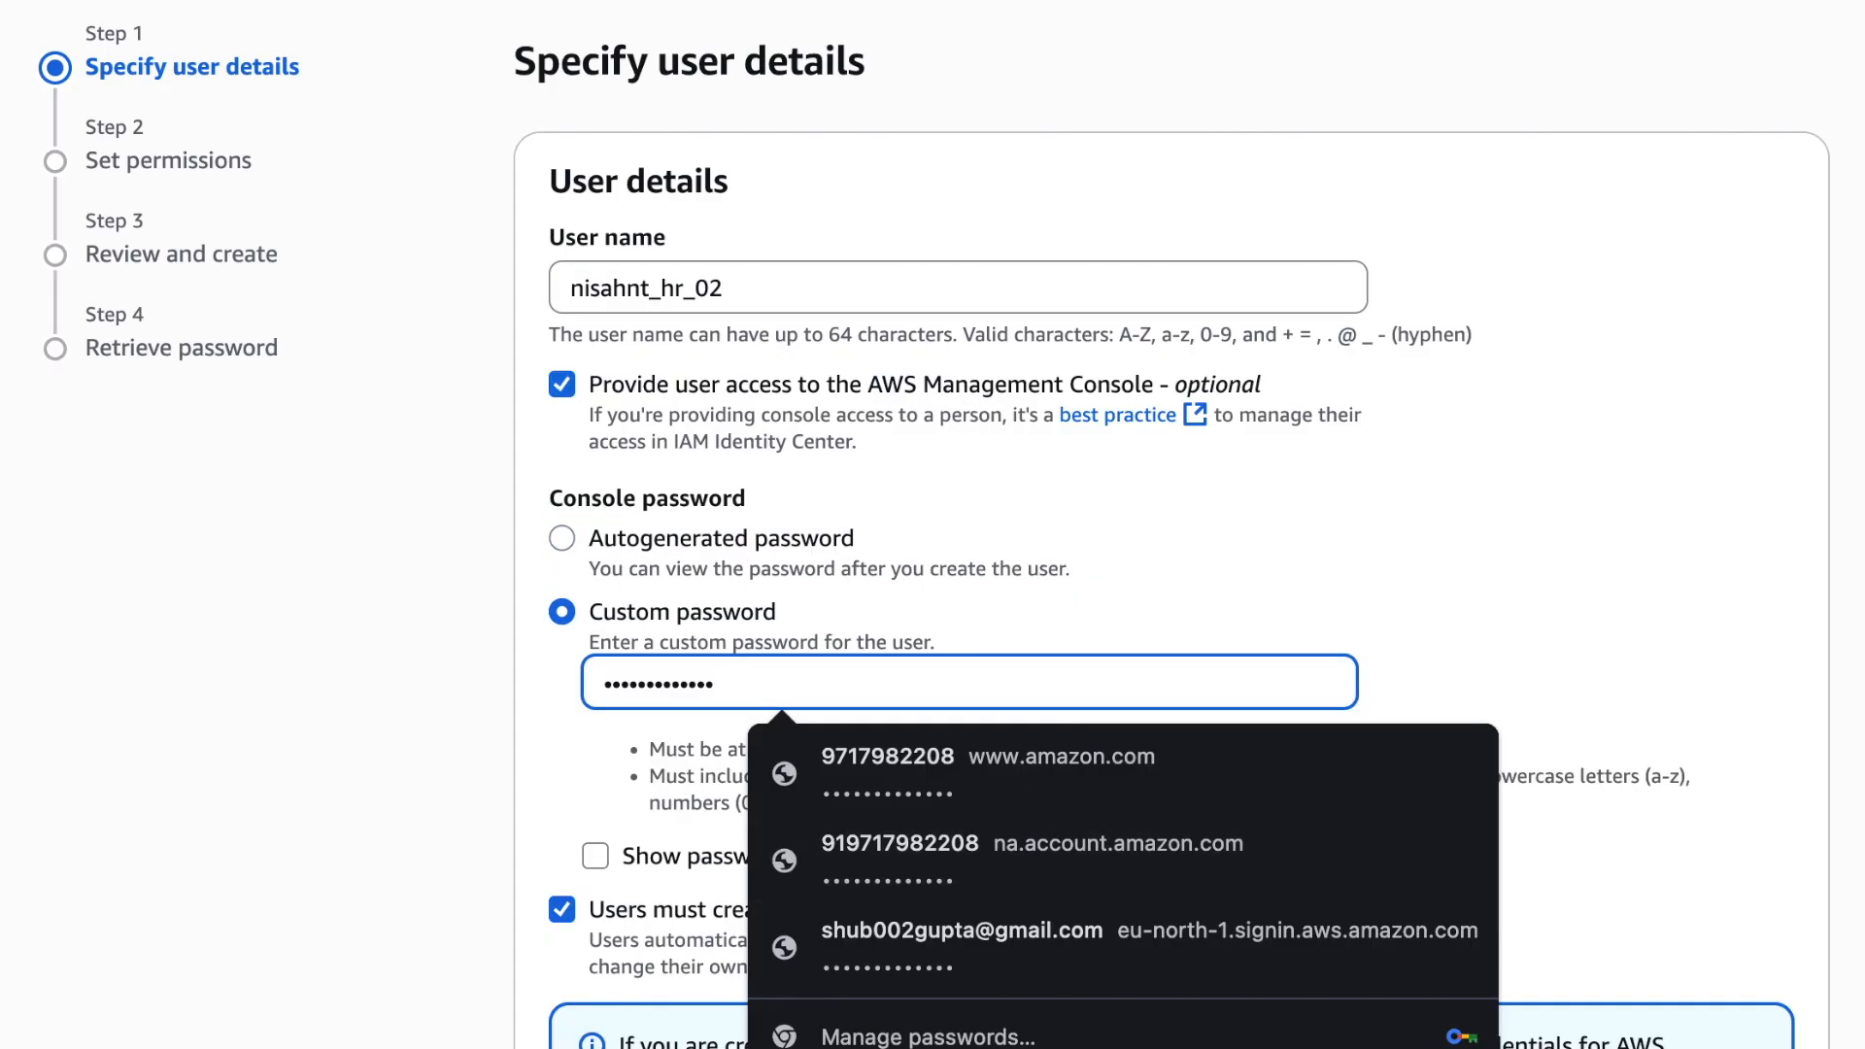
left_click(561, 908)
scroll(560, 909, "down", 2)
left_click(1767, 1044)
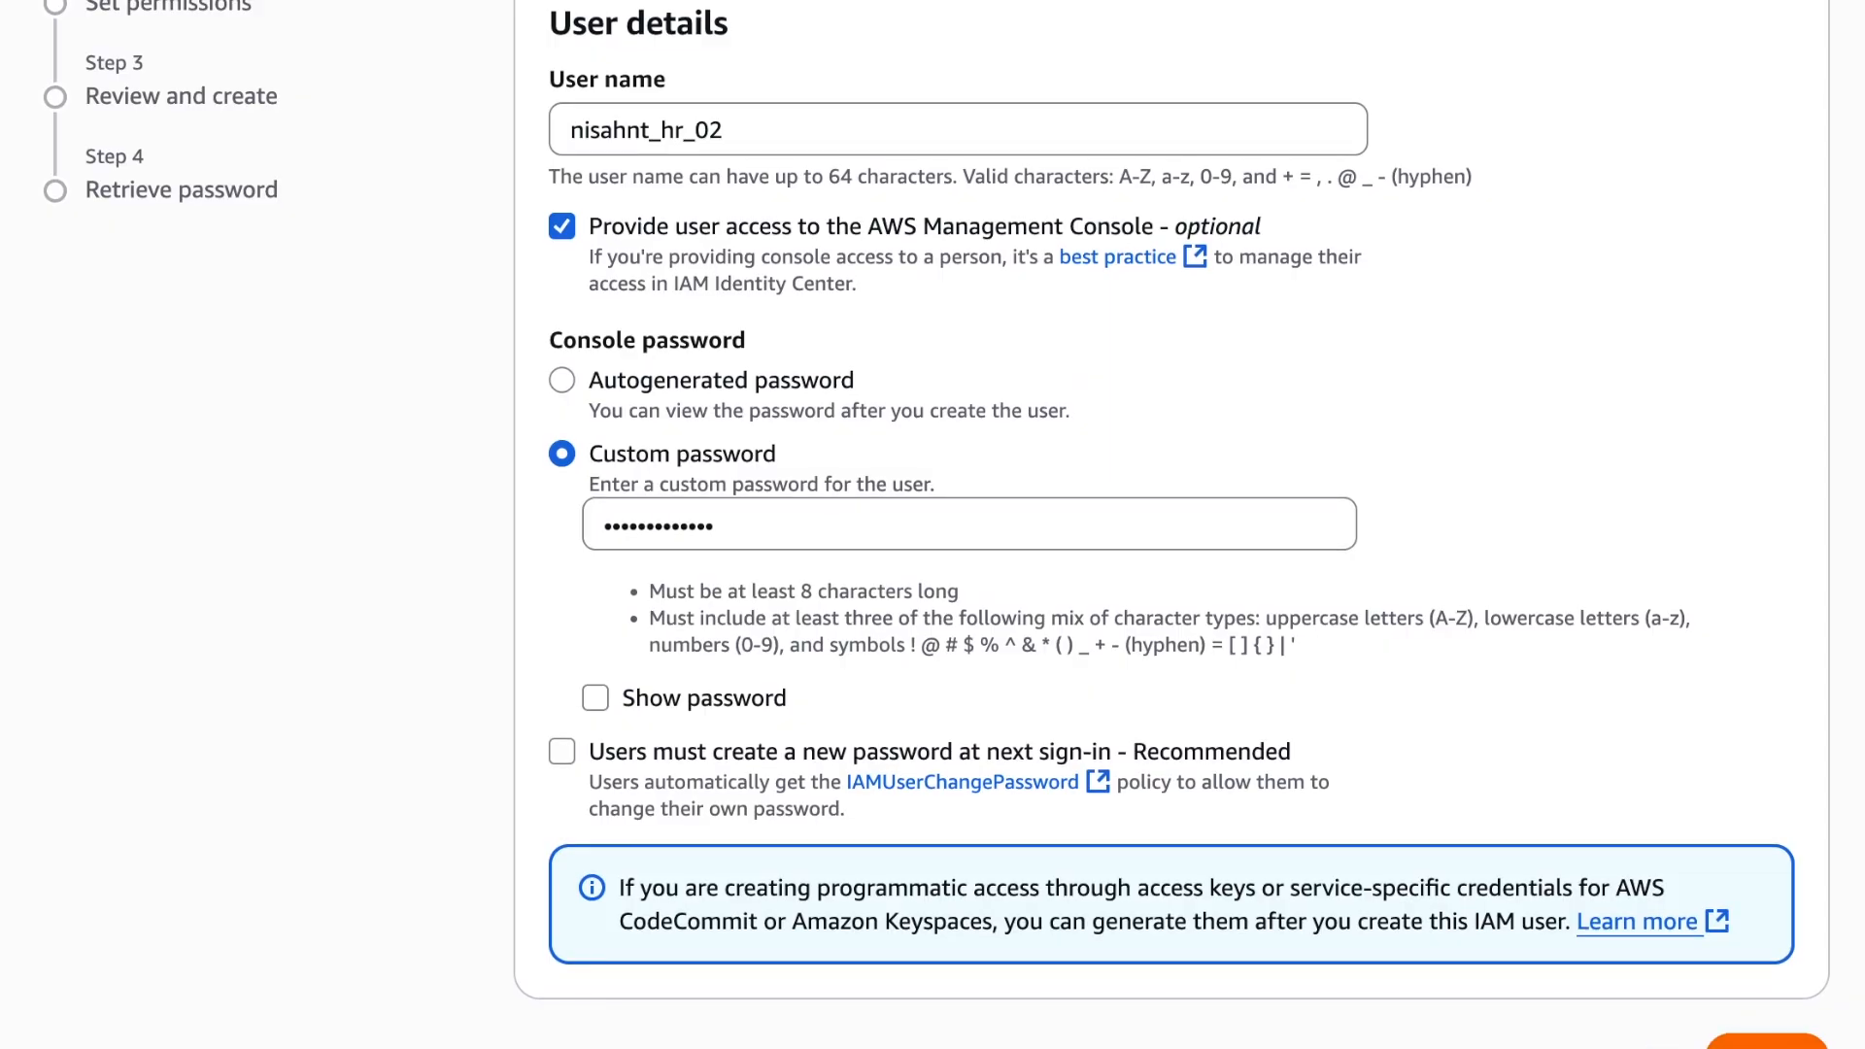
Create the _hr_02 user without group permissions and return to the users list without viewing its password
left_click(1813, 913)
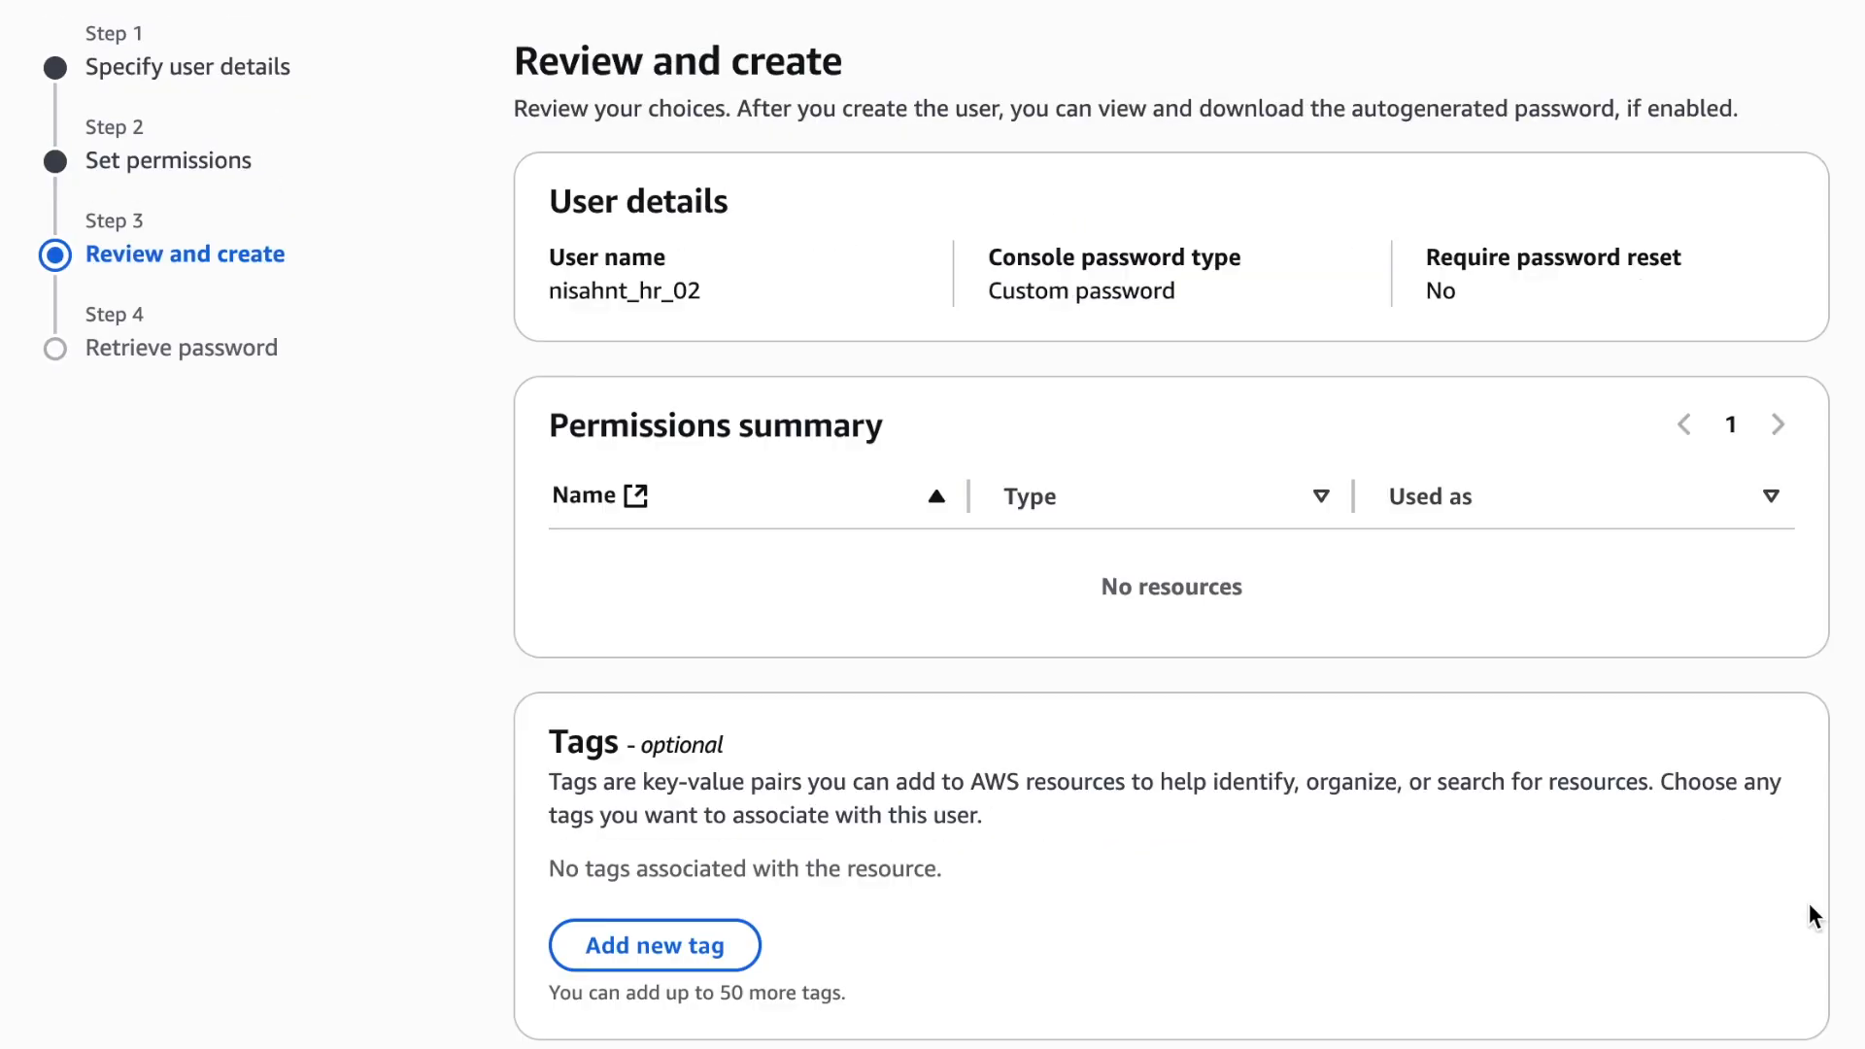
scroll(1117, 528, "down", 1)
left_click(1663, 1038)
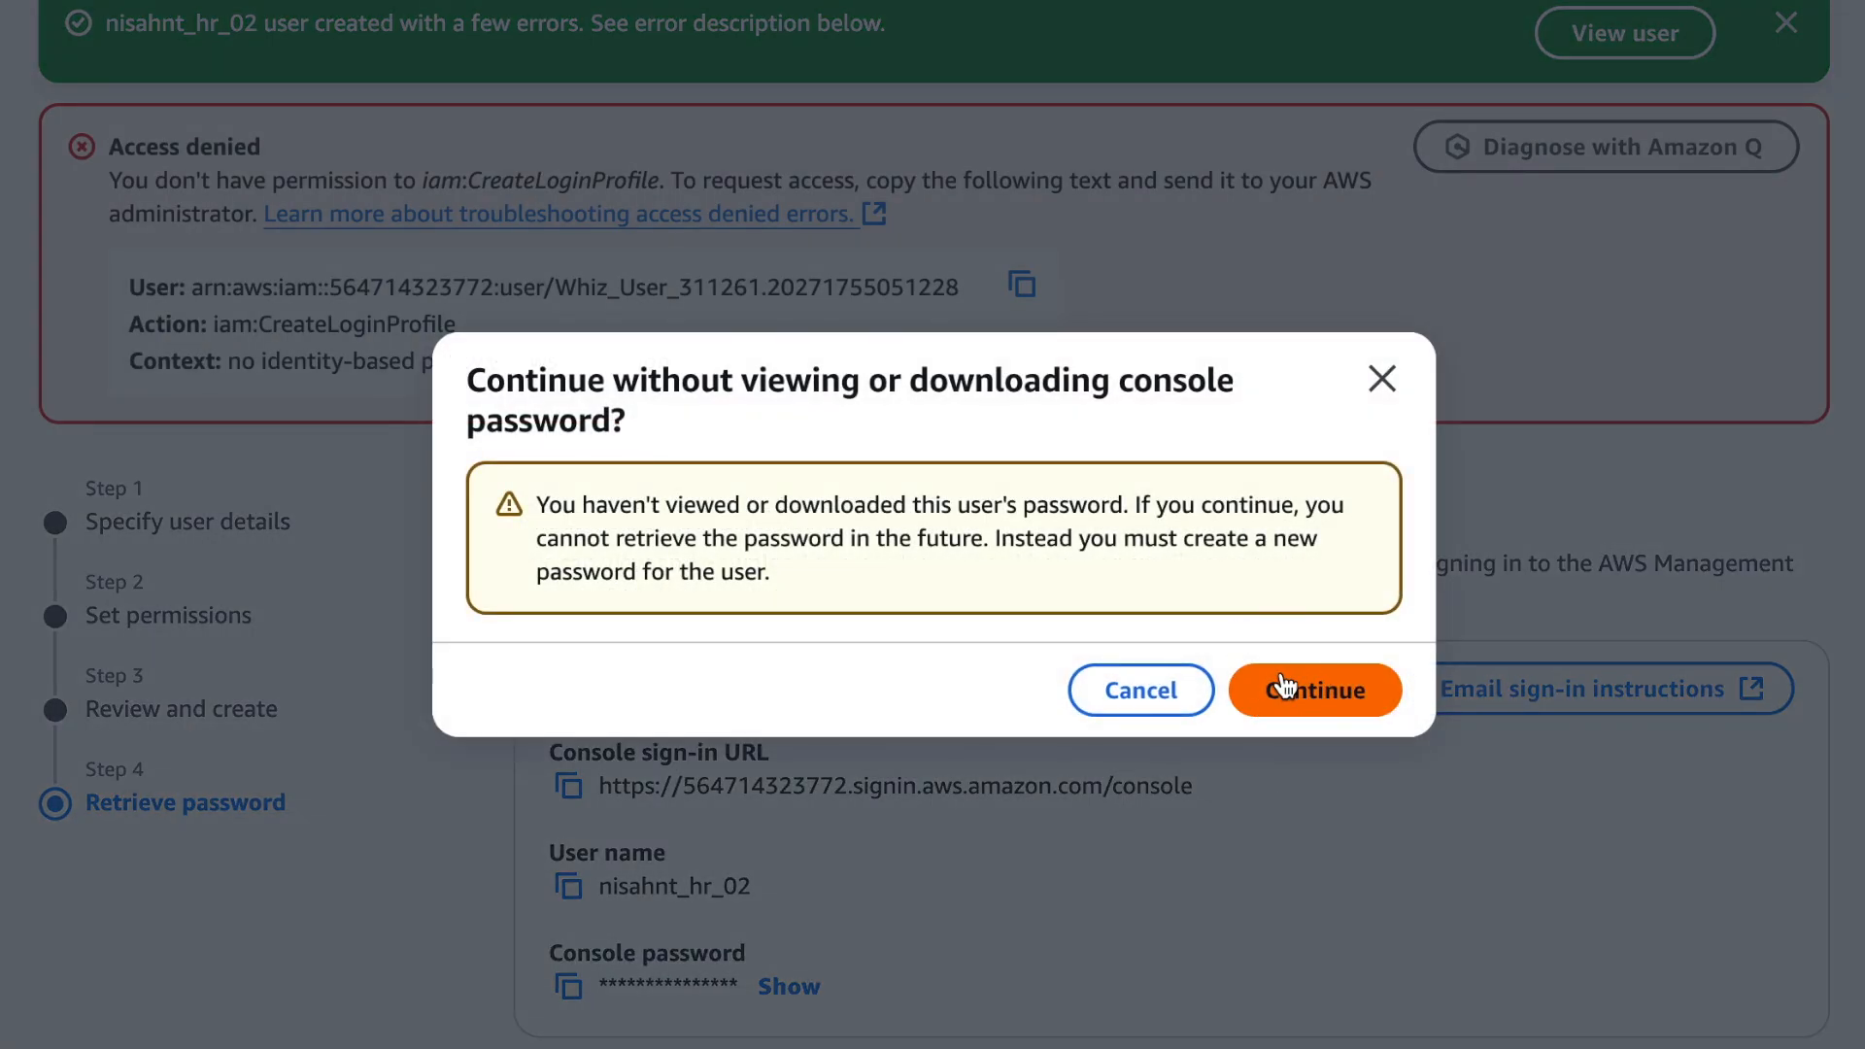
left_click(1305, 687)
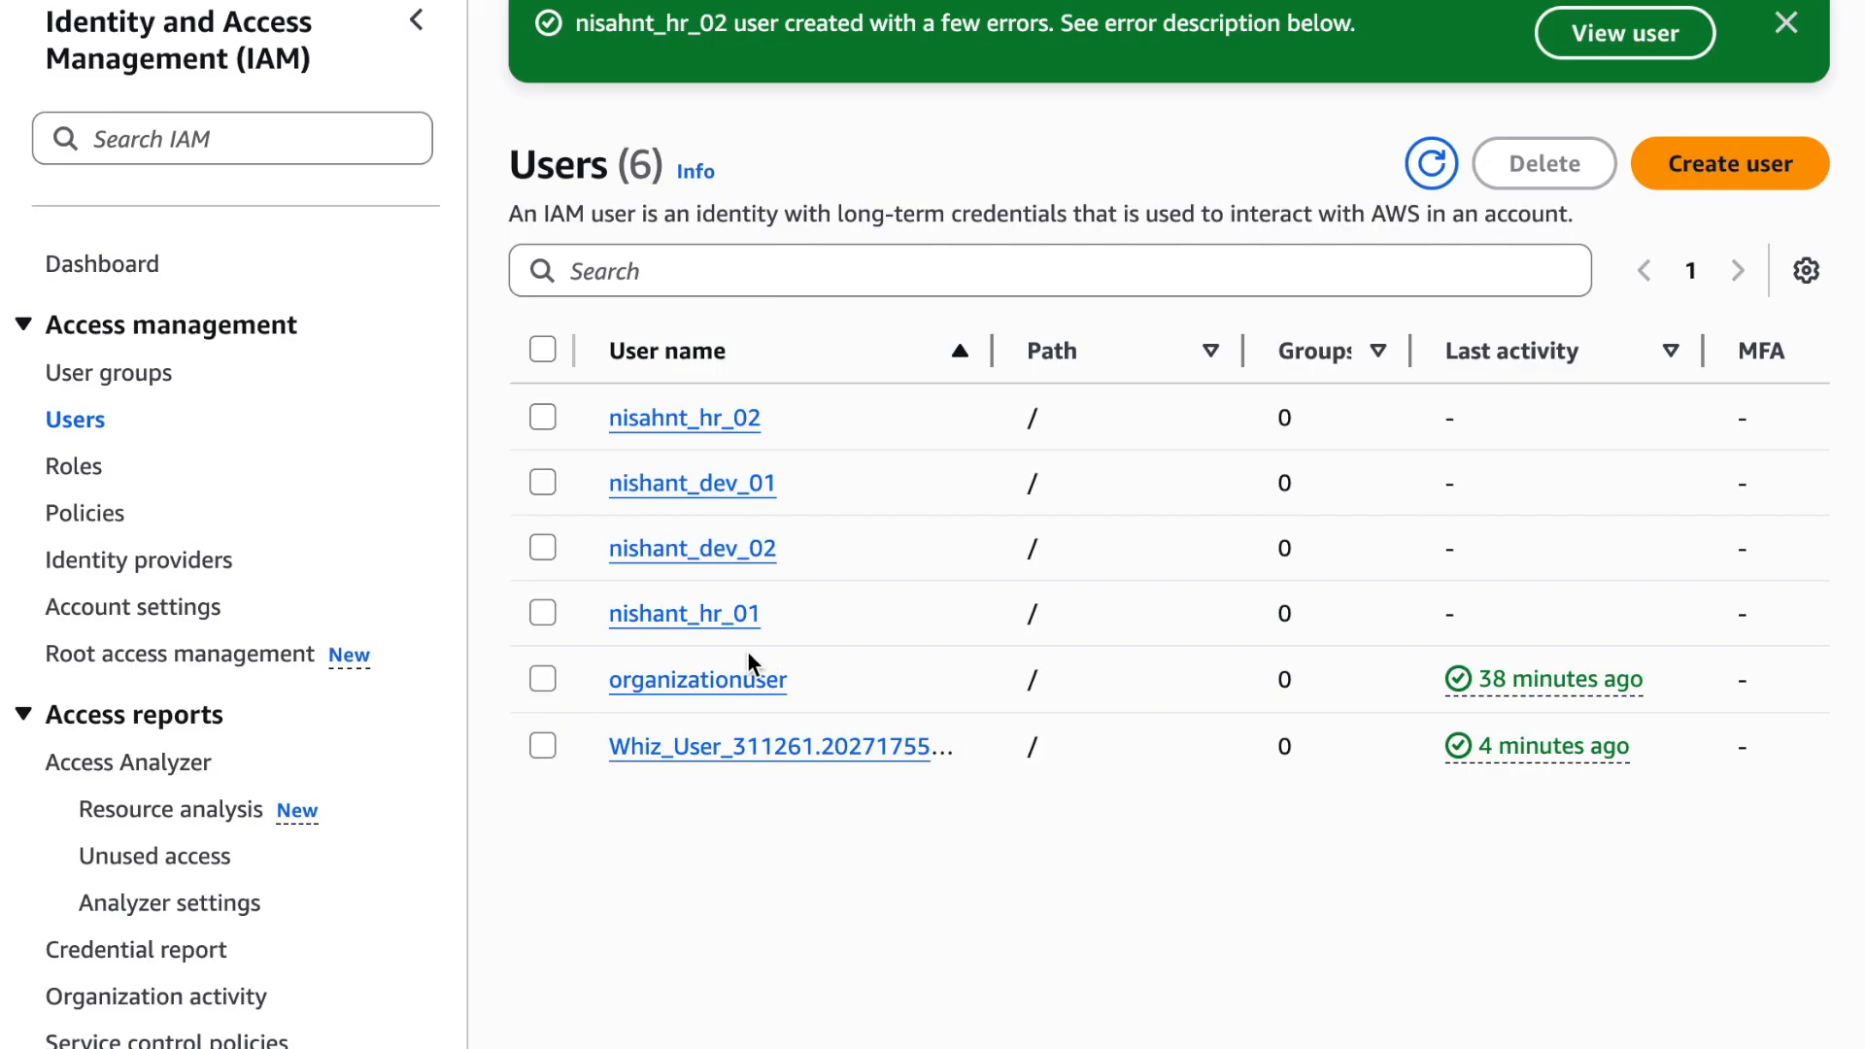
Start creating an IAM user group named Dev-Team
left_click(137, 381)
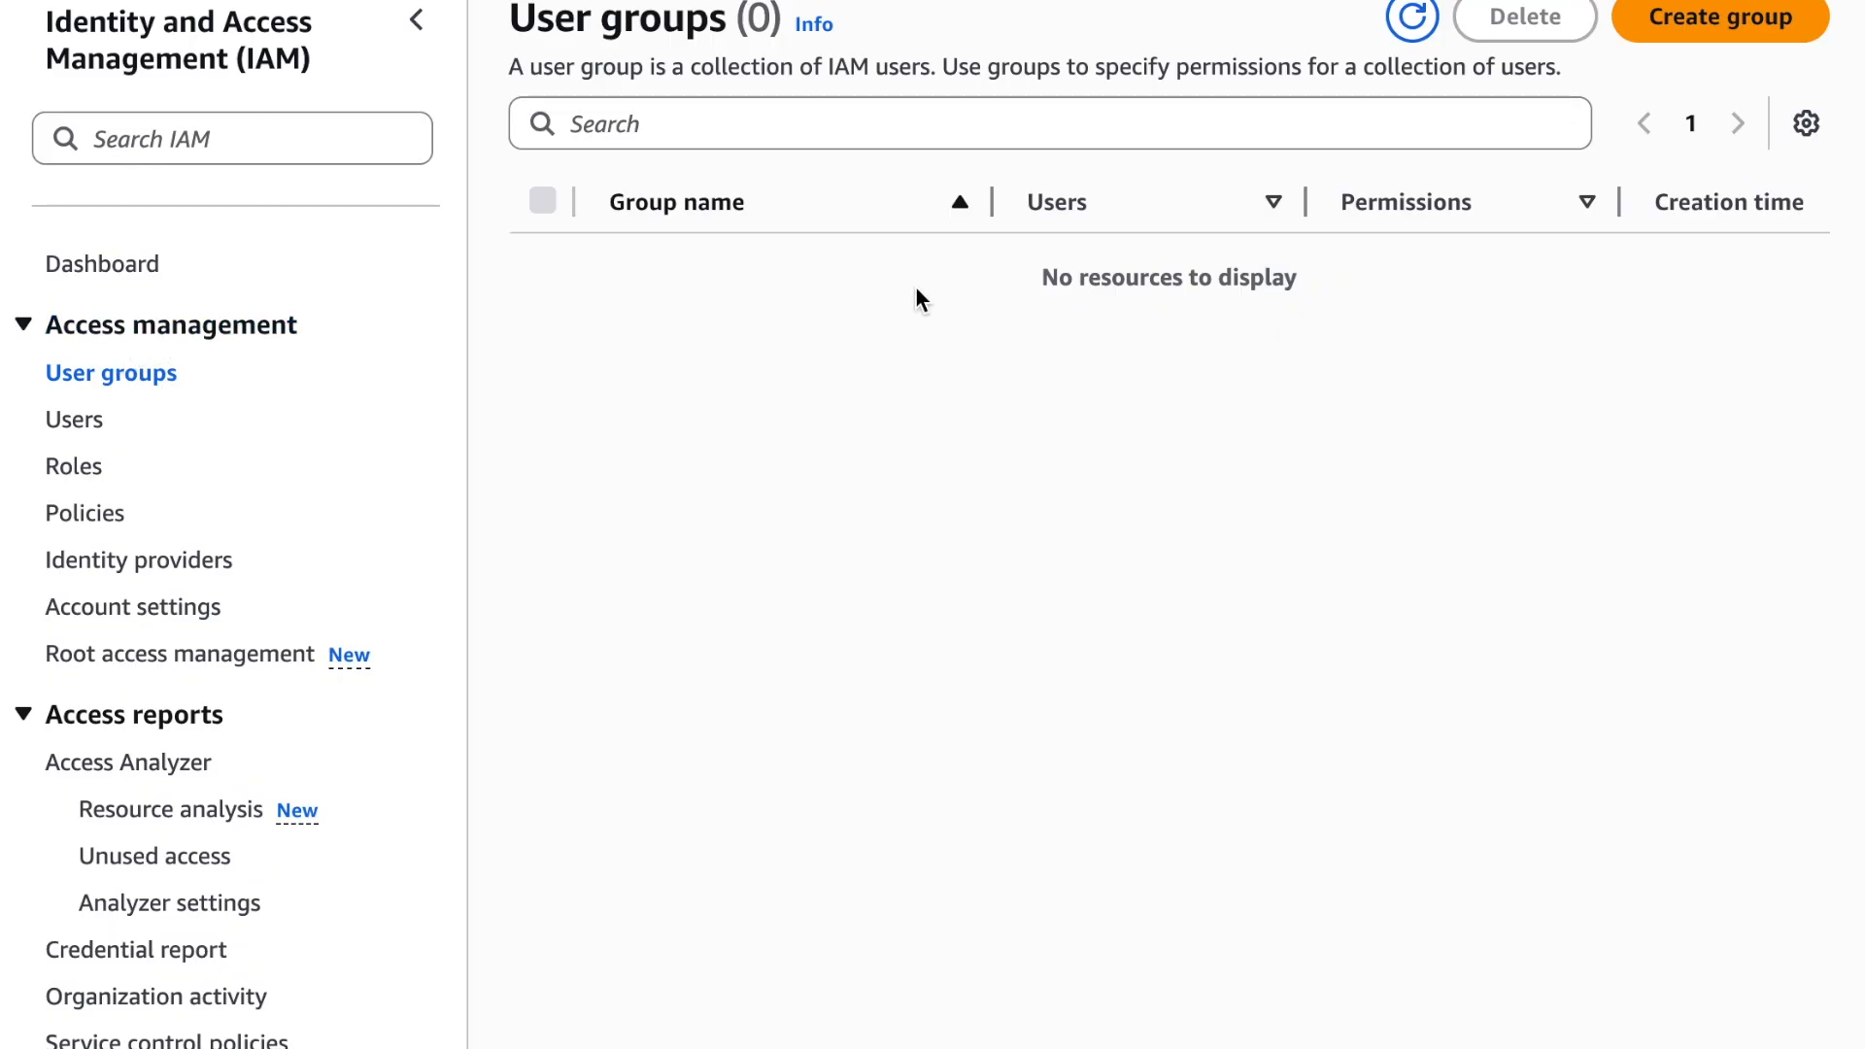
left_click(1728, 29)
left_click(704, 246)
type("Dev-")
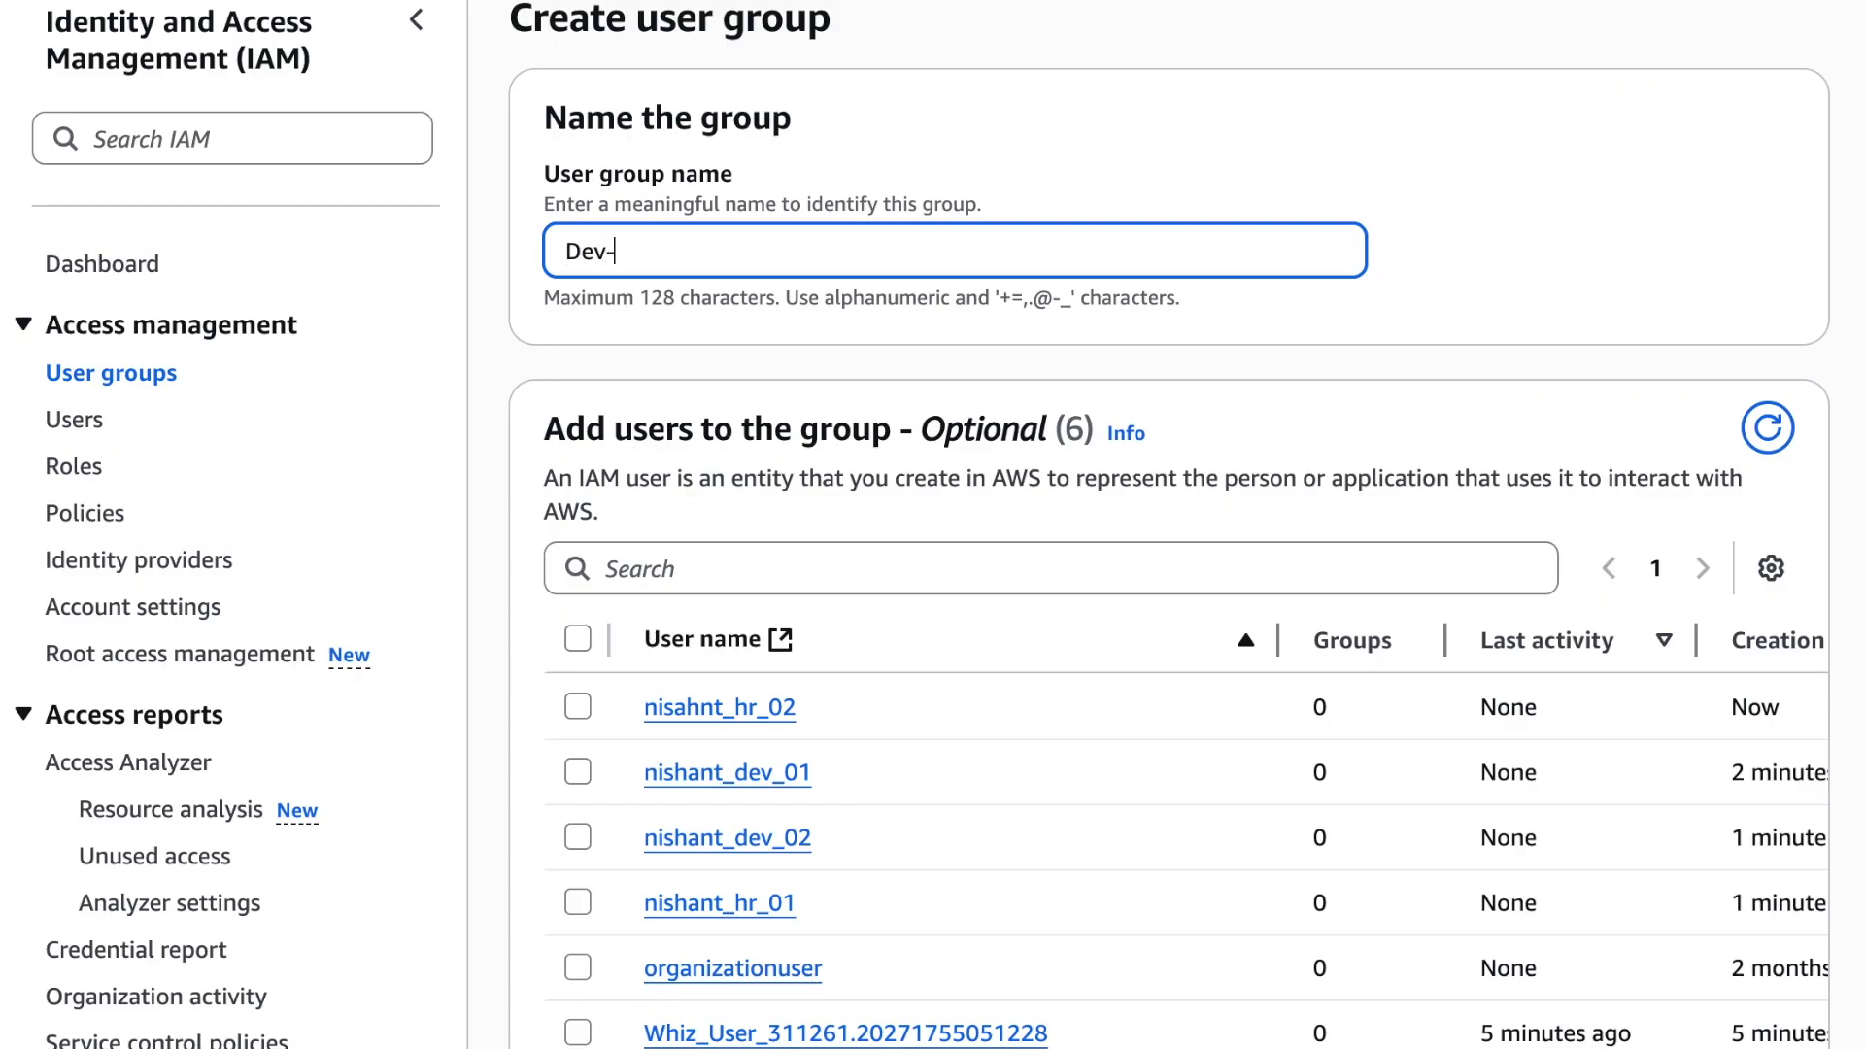
type("Team")
Select the _dev_01 and _dev_02 users as members of the Dev-Team group
scroll(770, 432, "down", 2)
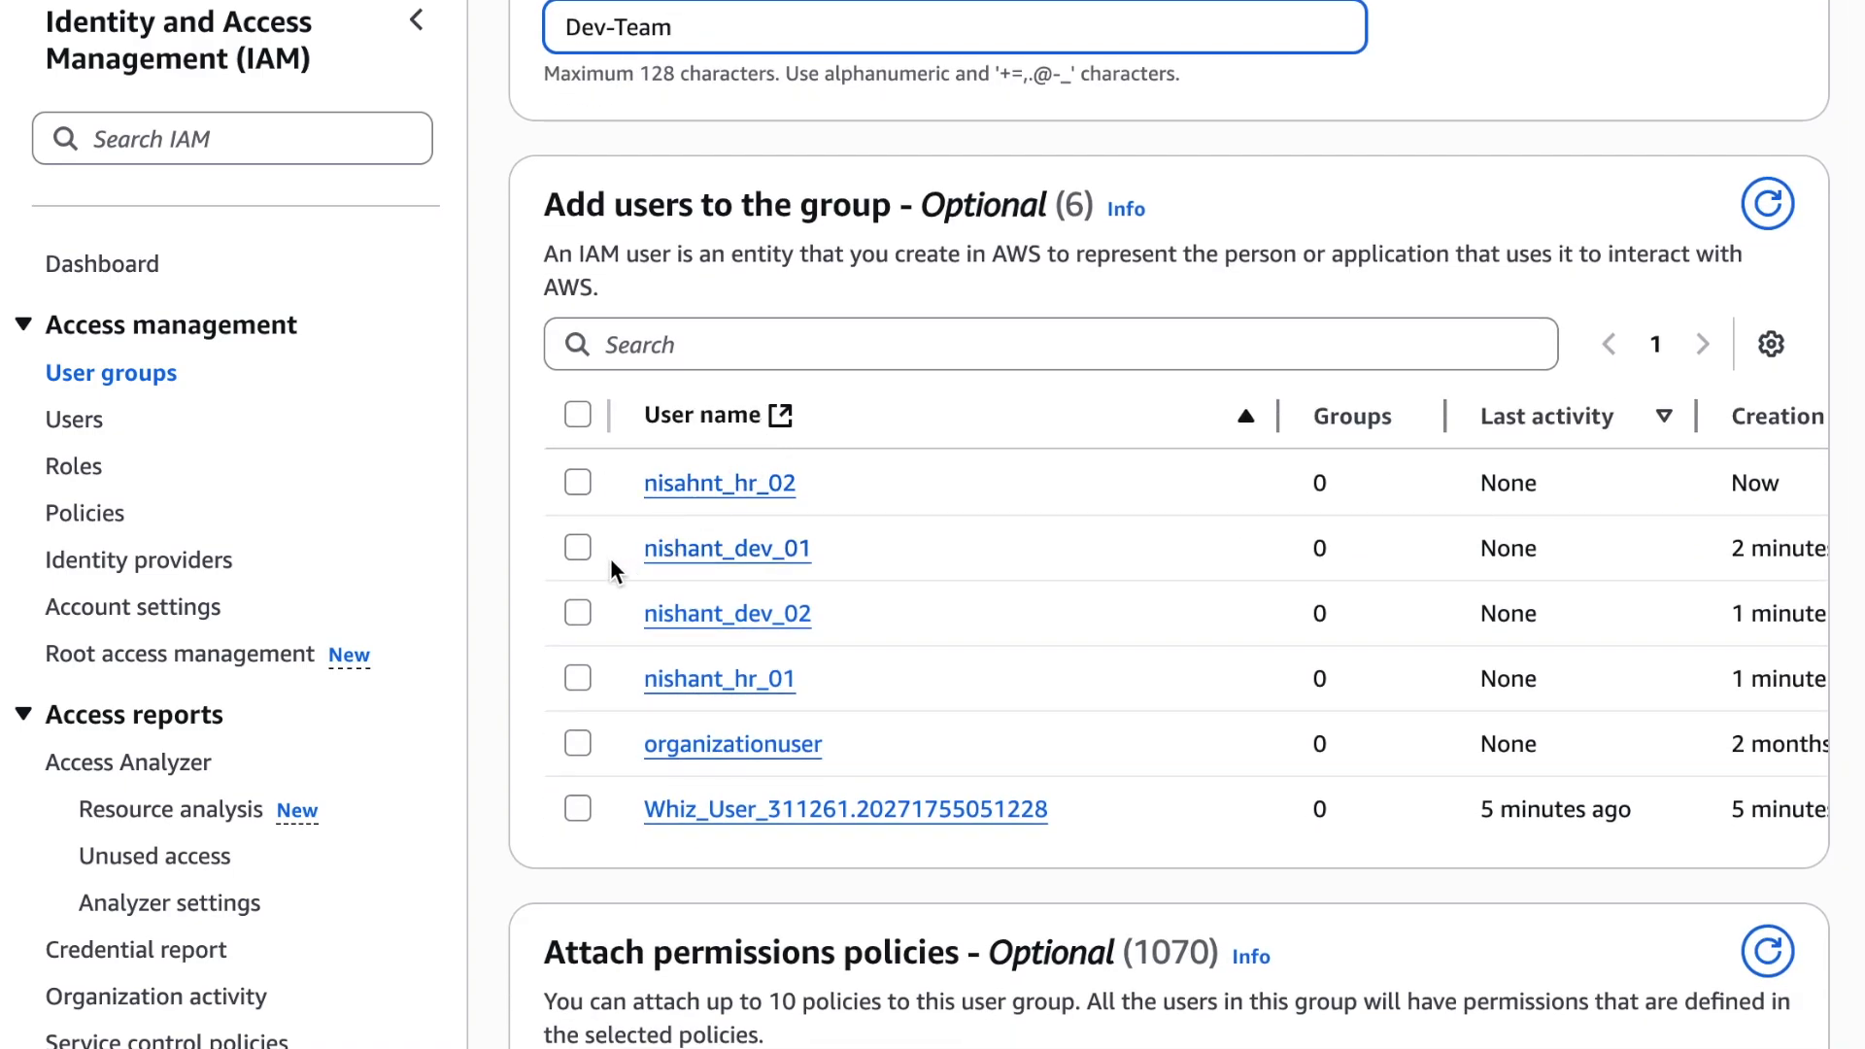
left_click(577, 547)
left_click(569, 618)
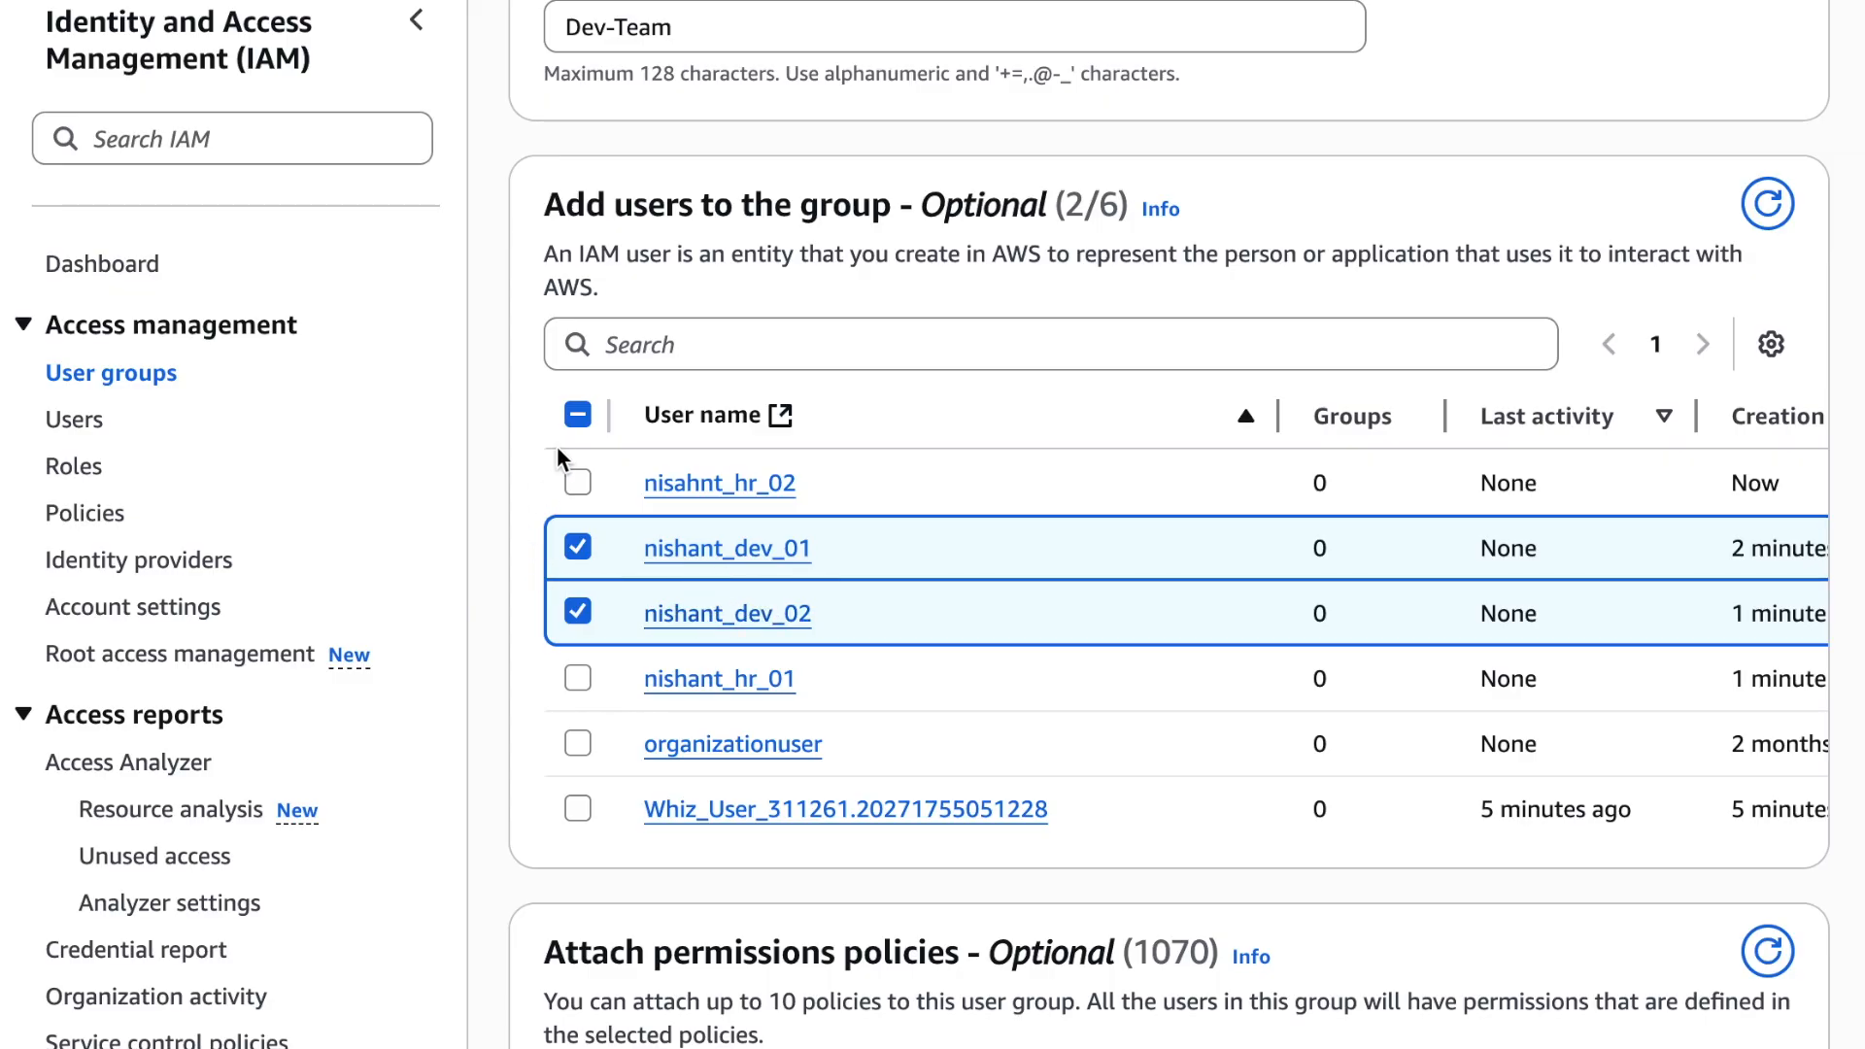
scroll(650, 579, "up", 2)
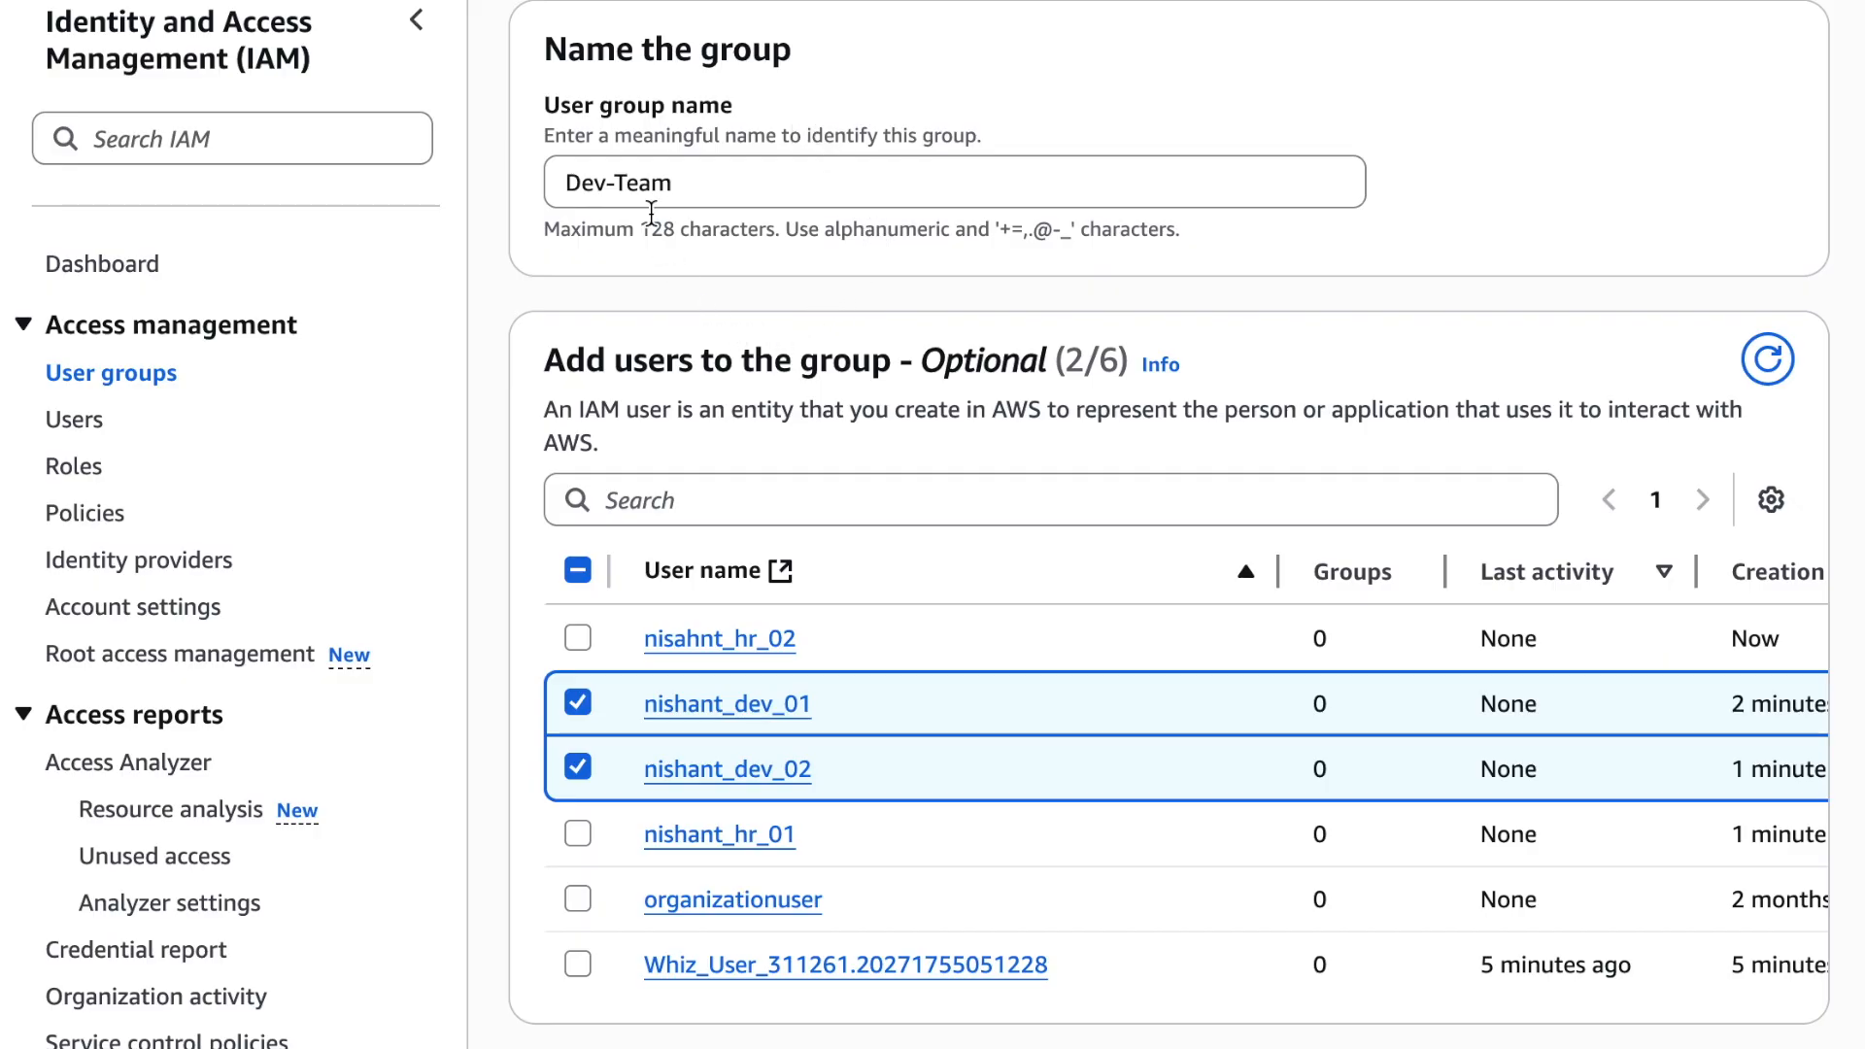
Find the AmazonEC2ReadOnlyAccess policy and select it for the Dev-Team group
scroll(781, 200, "down", 10)
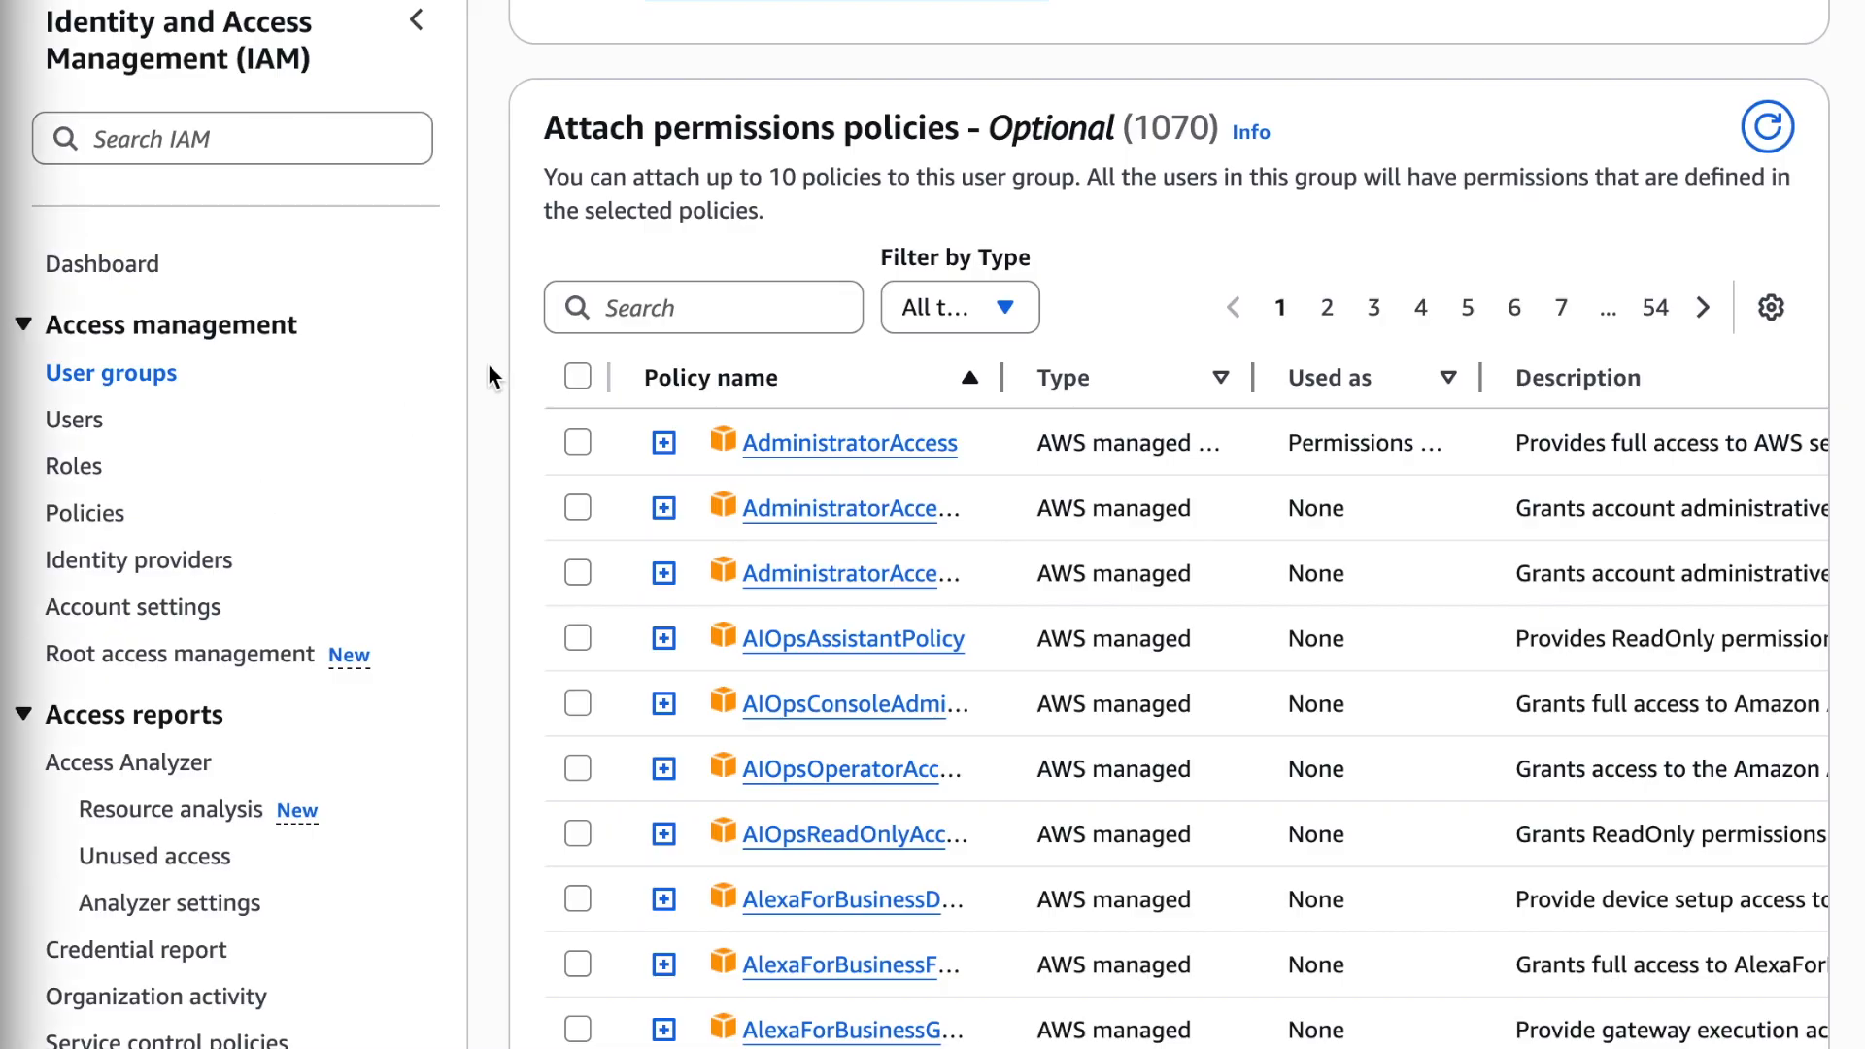
left_click(647, 301)
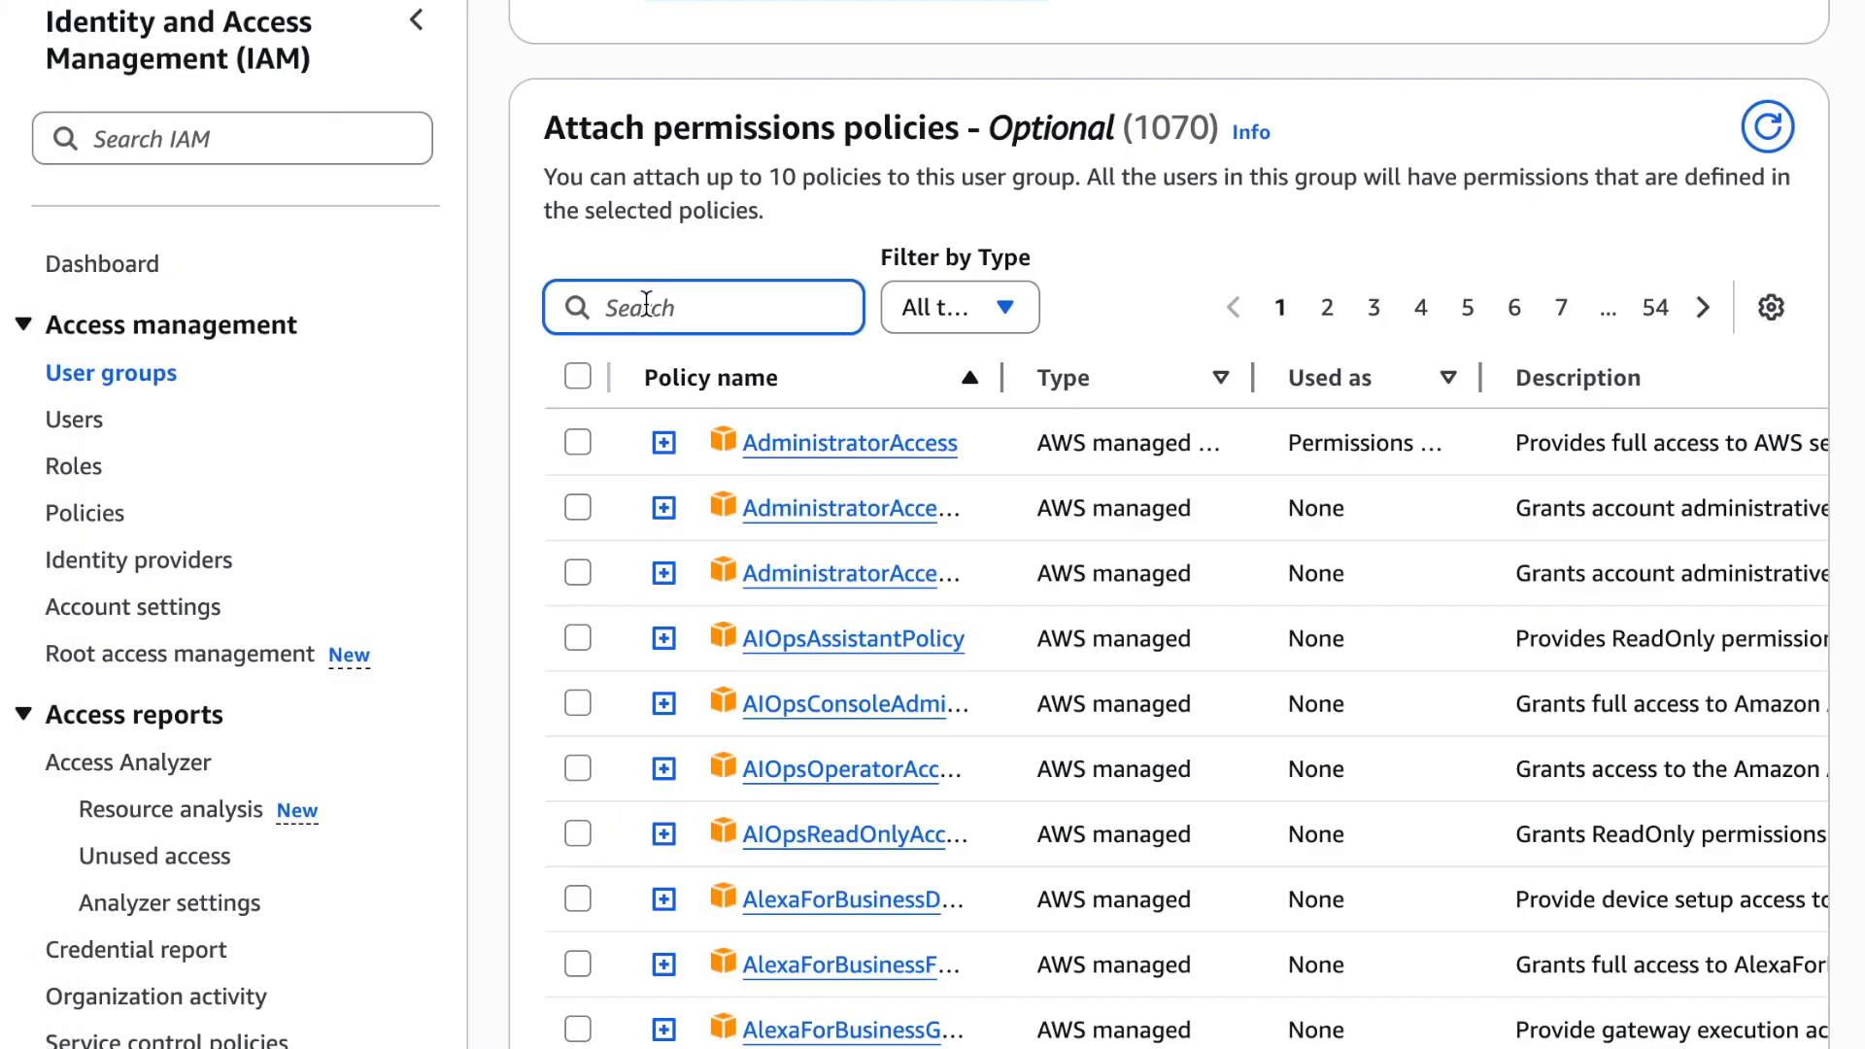
type("AmazonEC2ReadOnlyAccess")
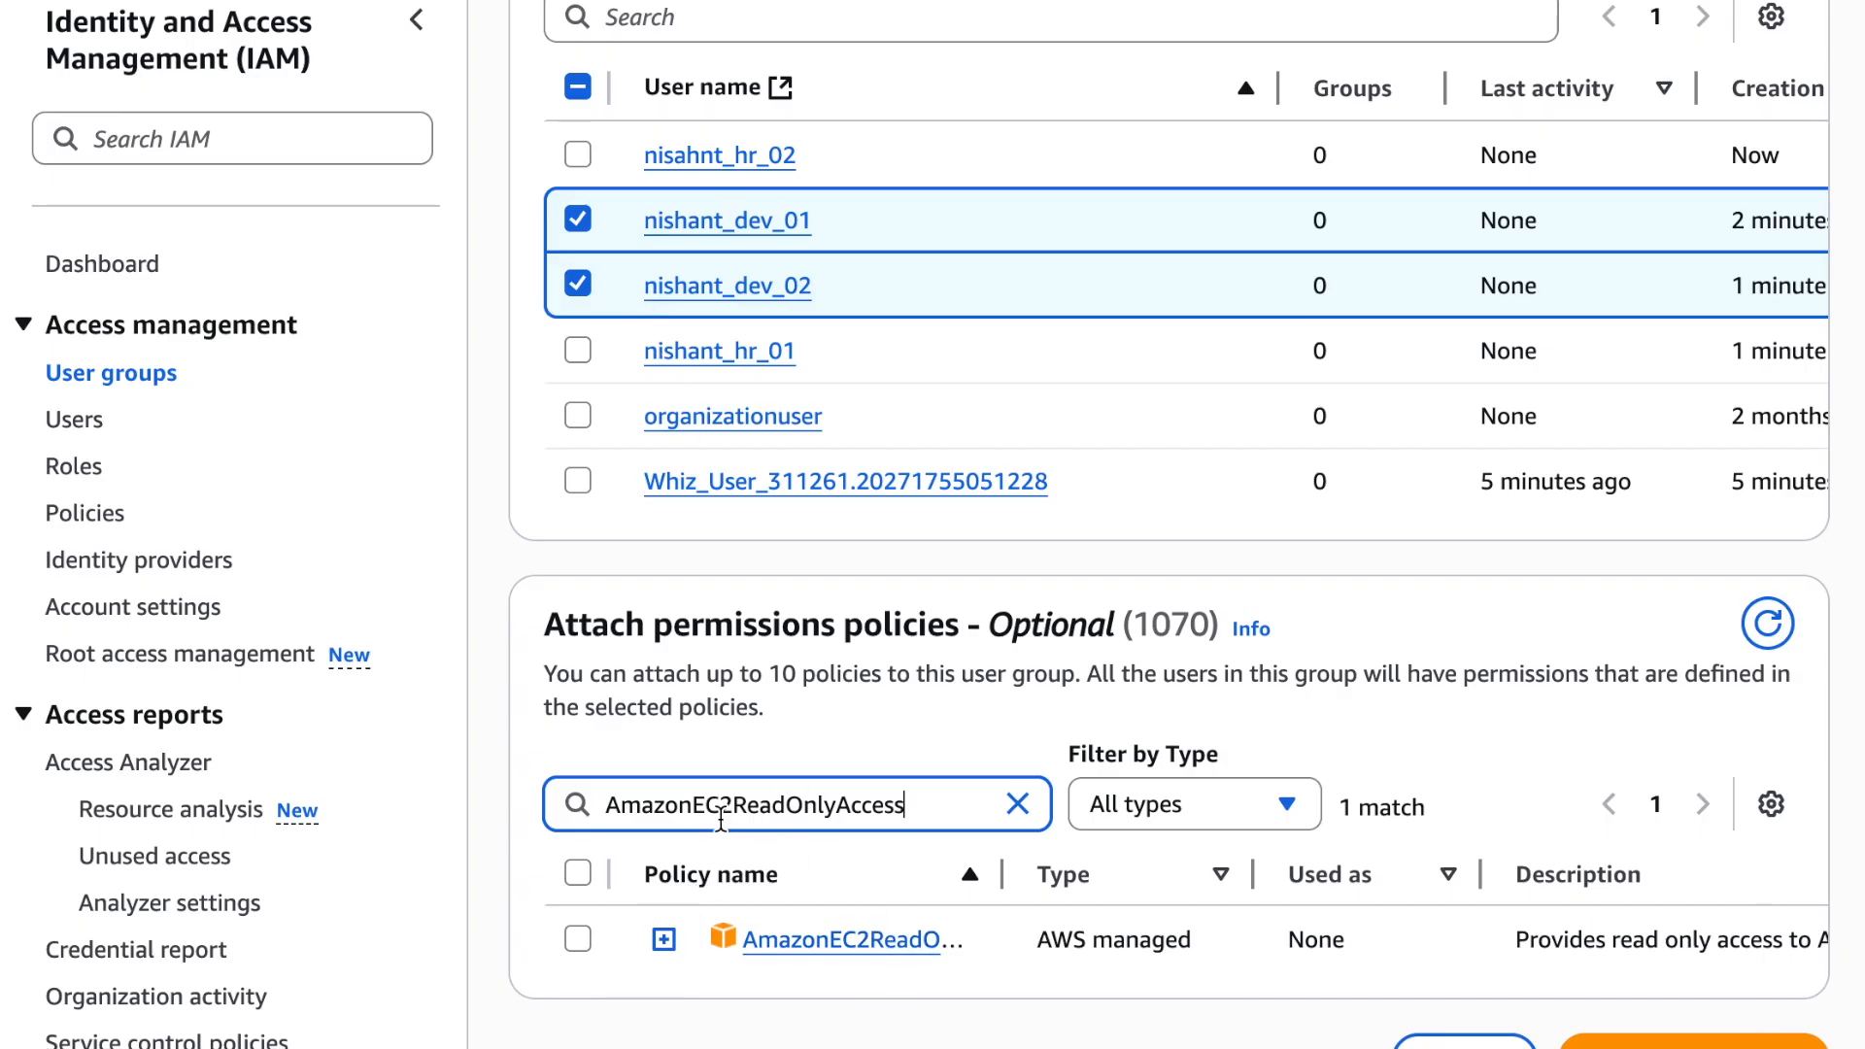
left_click(578, 938)
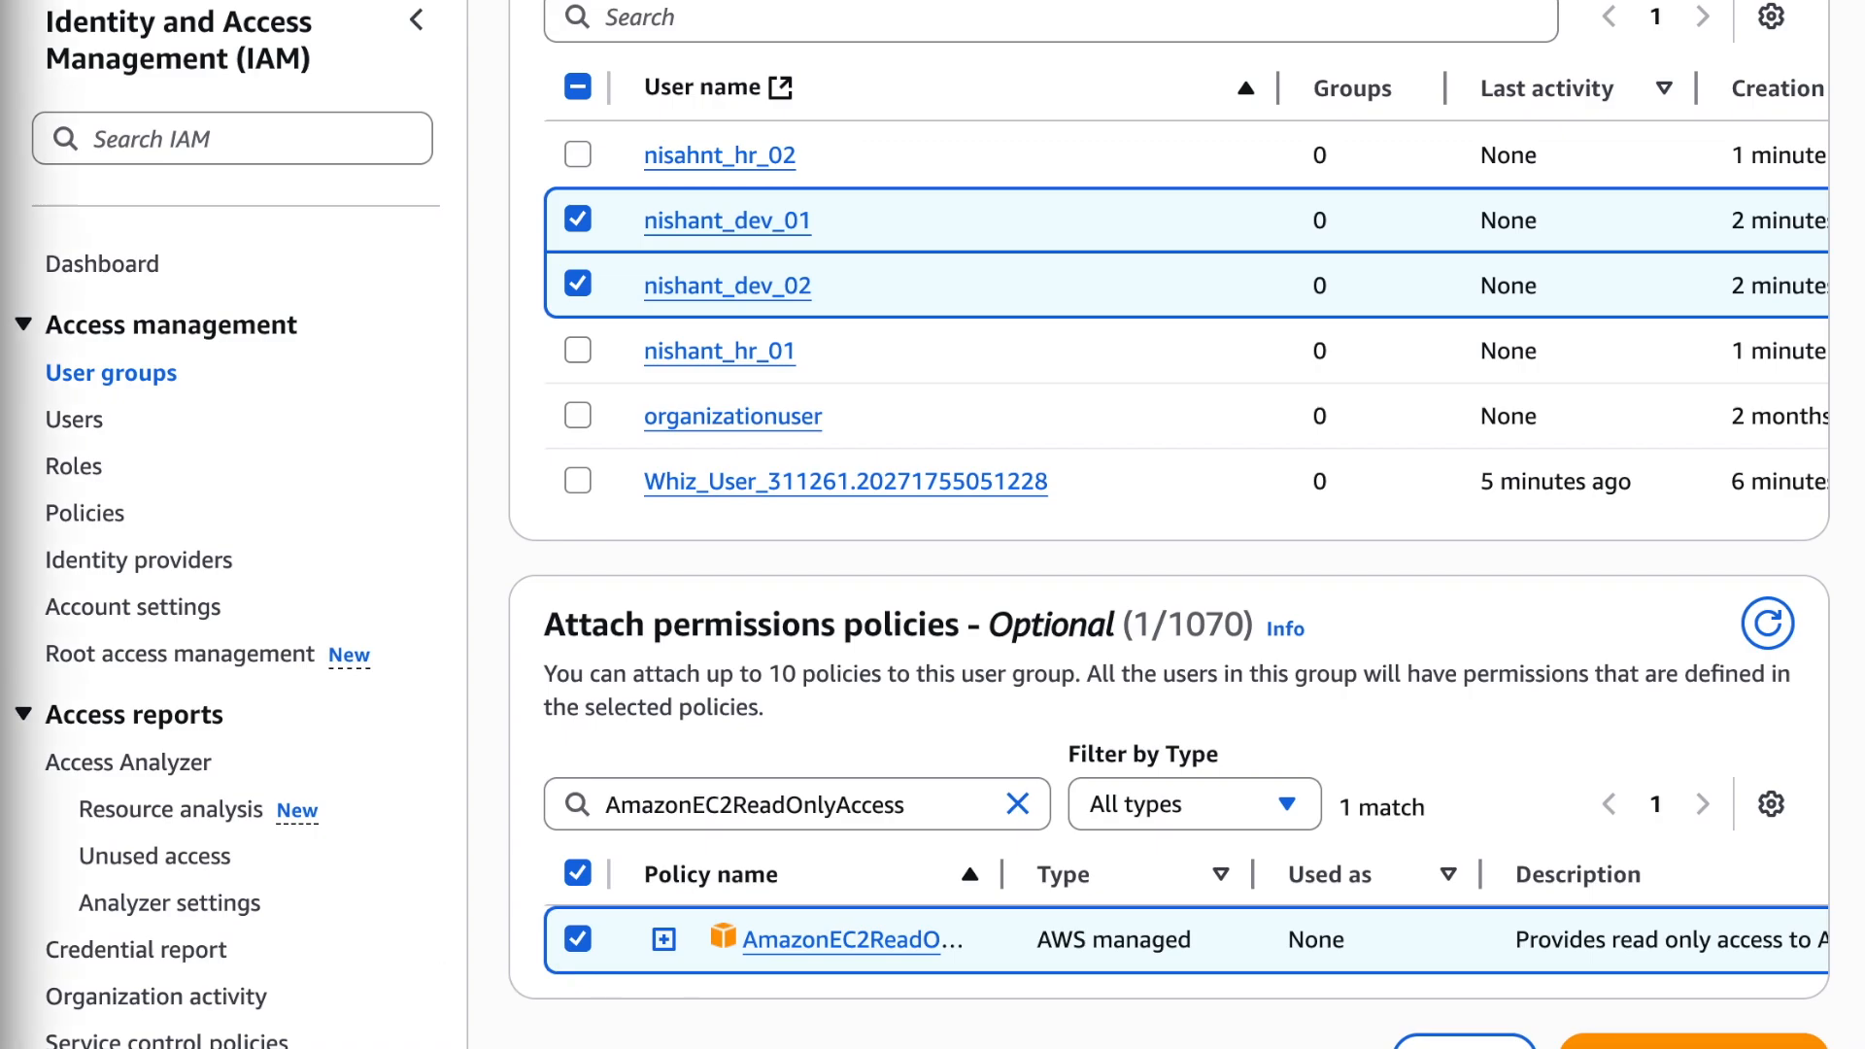
Add the AmazonS3ReadOnlyAccess policy to the Dev-Team group's selected policies and create the group
left_click(1018, 804)
left_click(1018, 804)
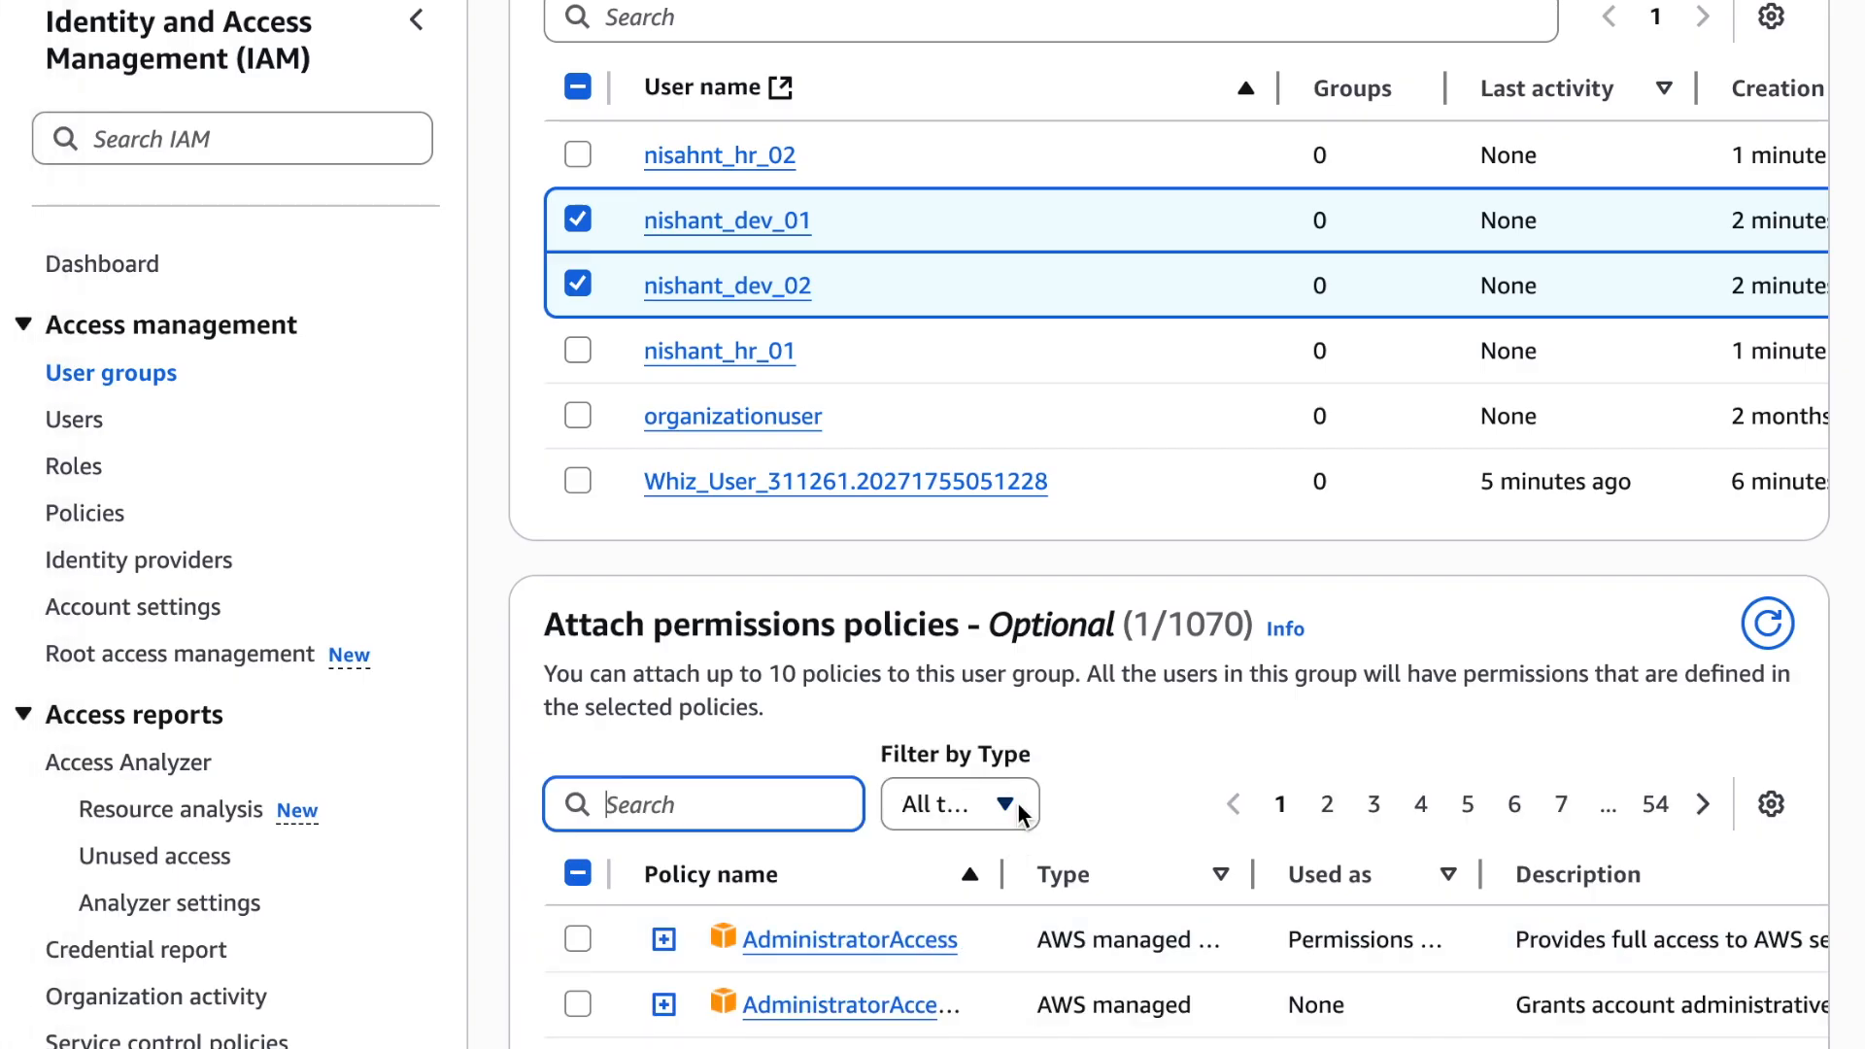
left_click(764, 800)
type("AmazonS3ReadOnlyAccess")
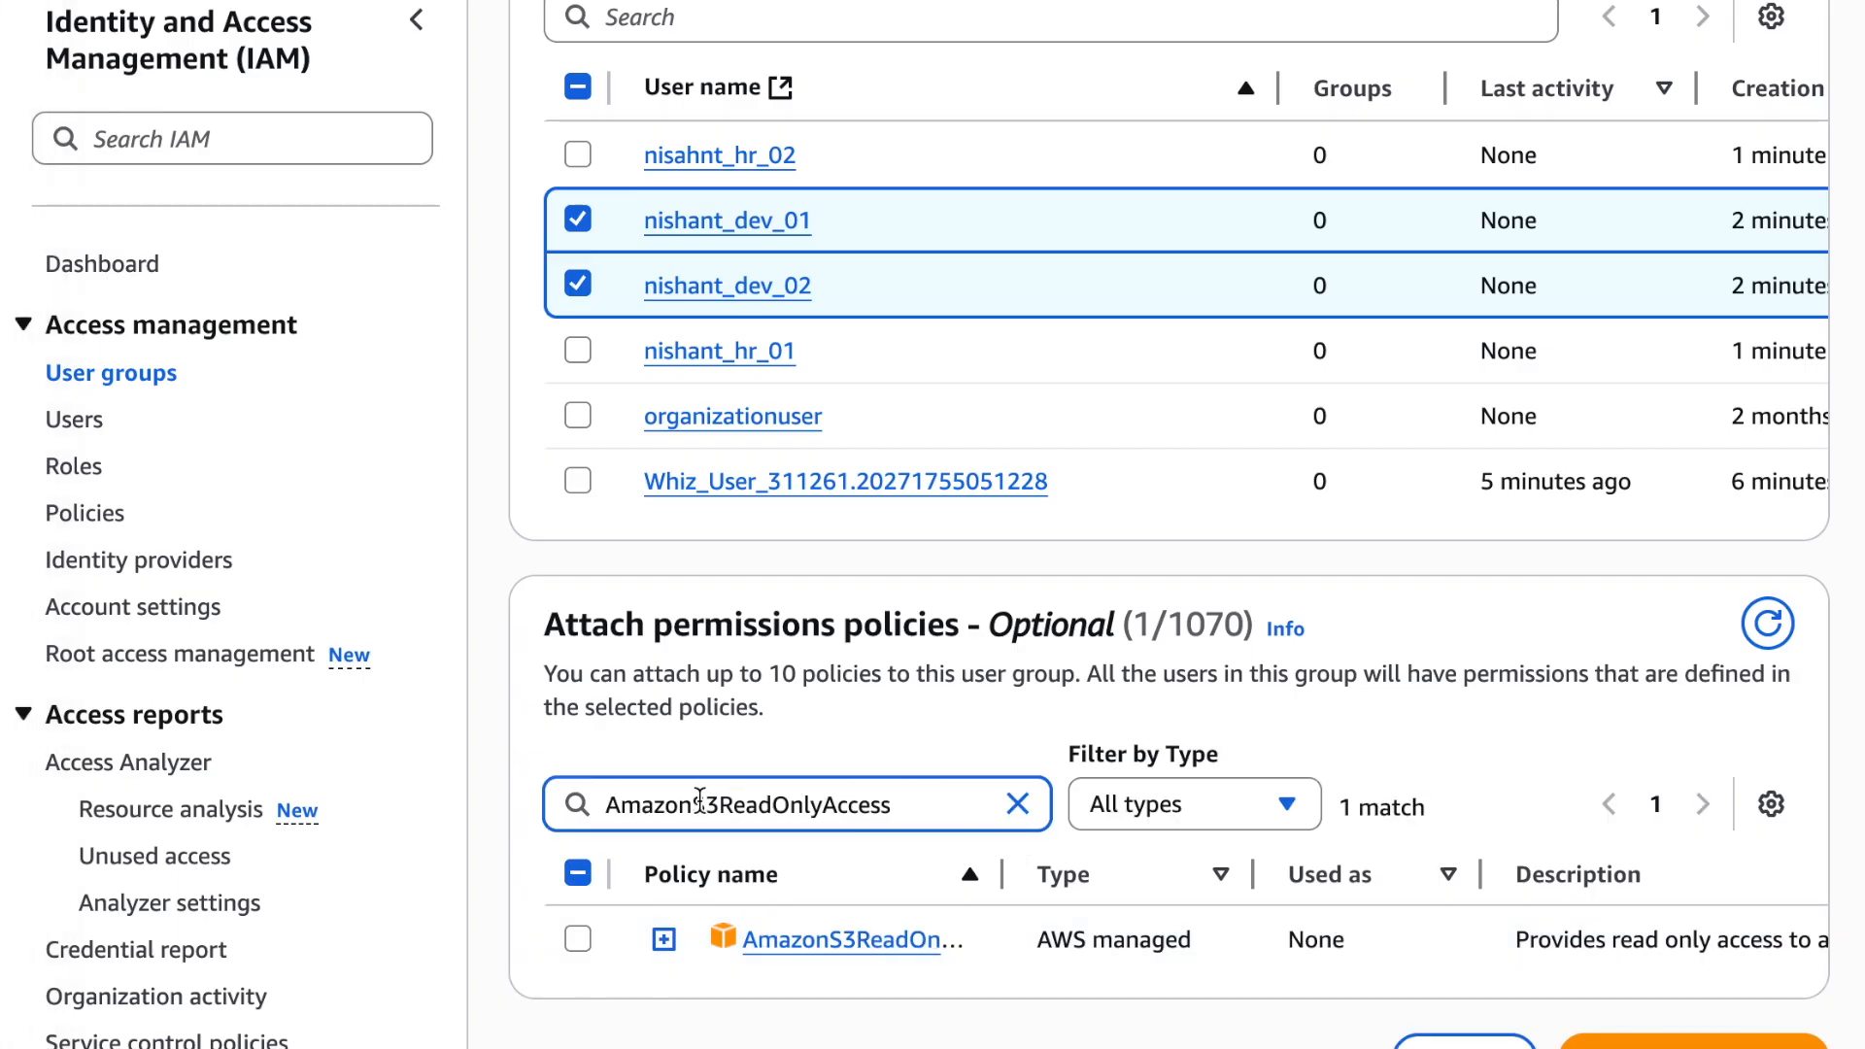
left_click(578, 938)
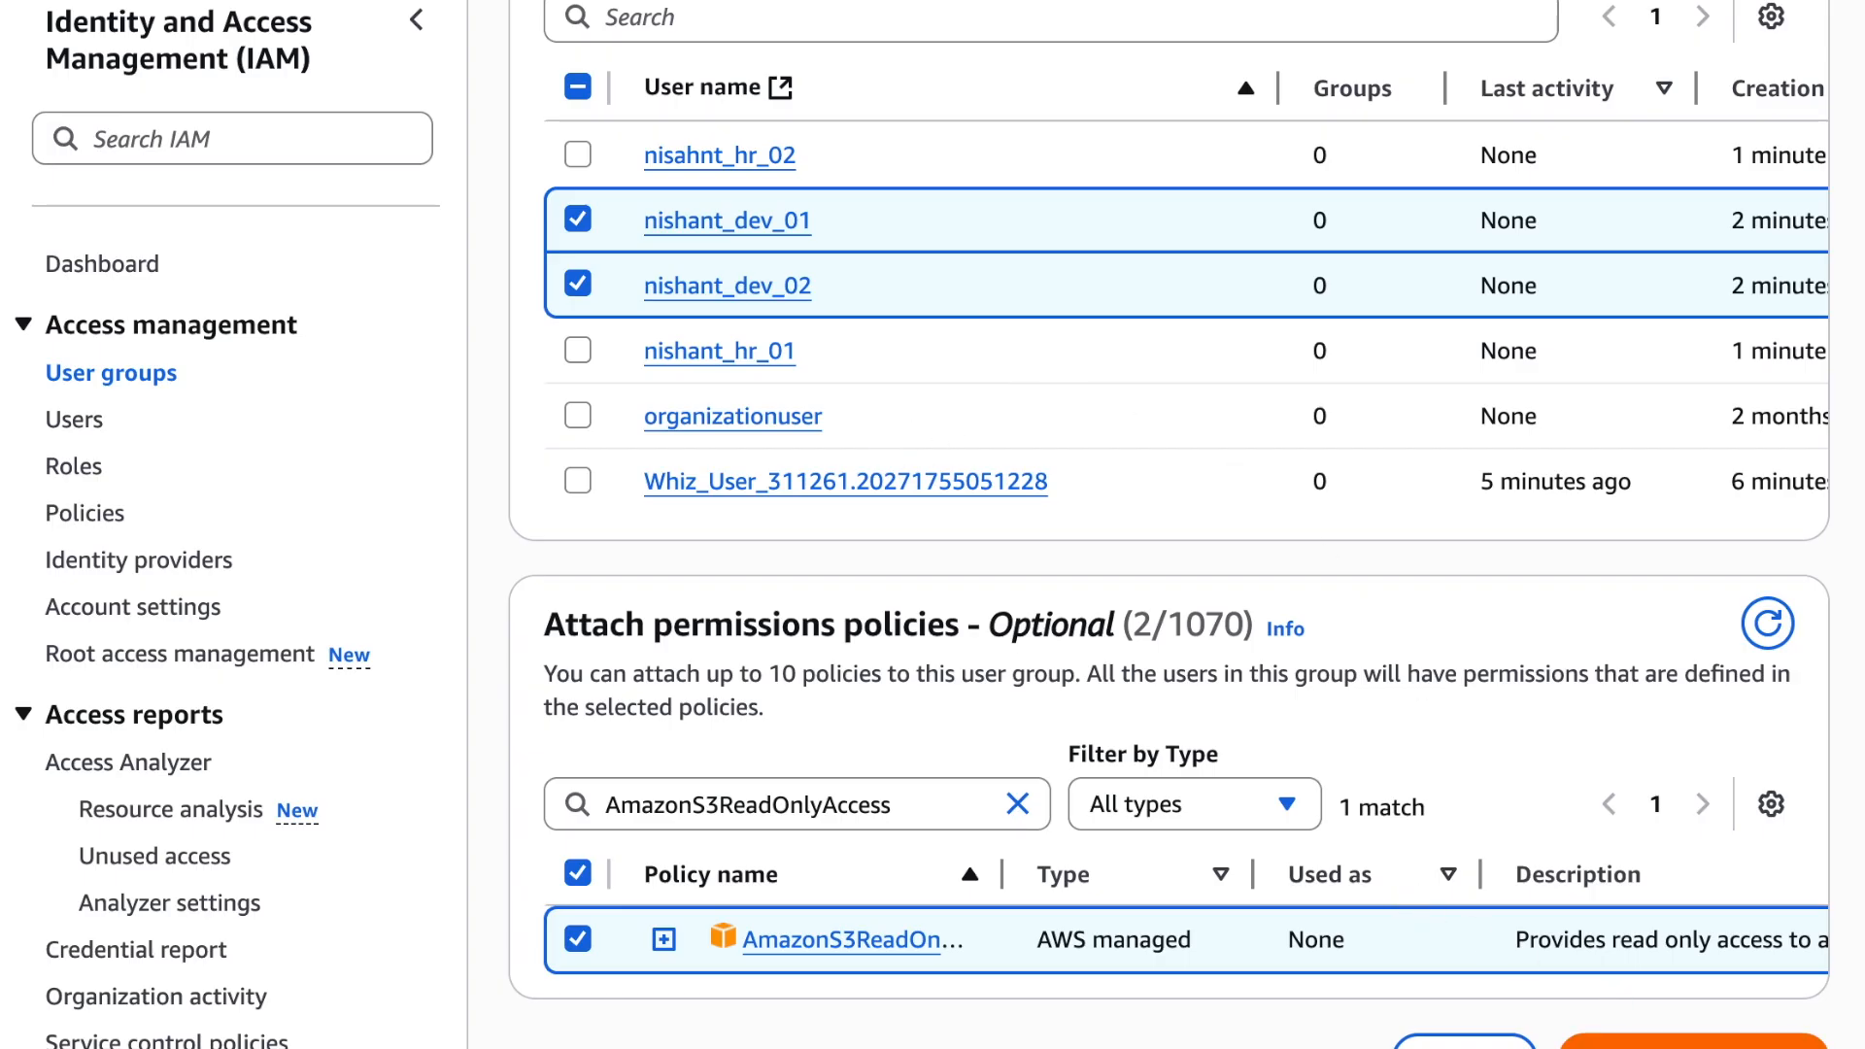
left_click(1608, 1043)
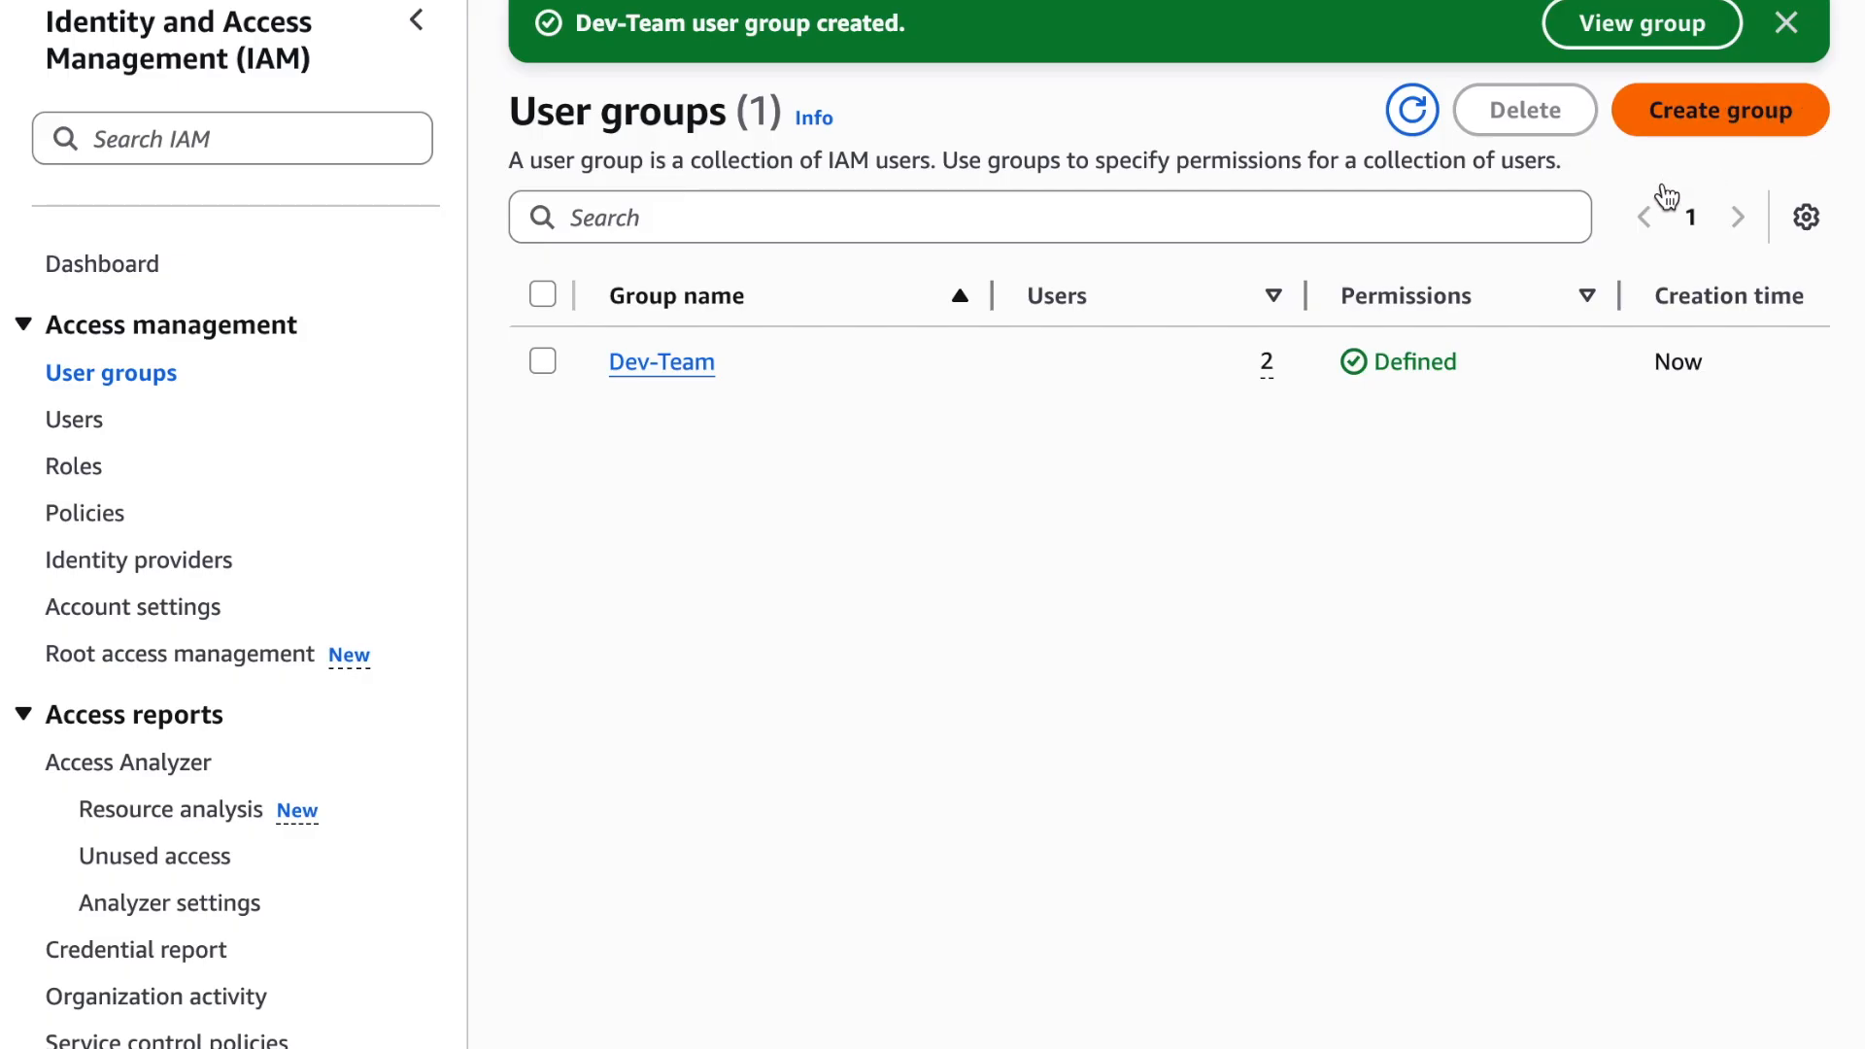
Start creating a second user group named HR-Team
left_click(809, 270)
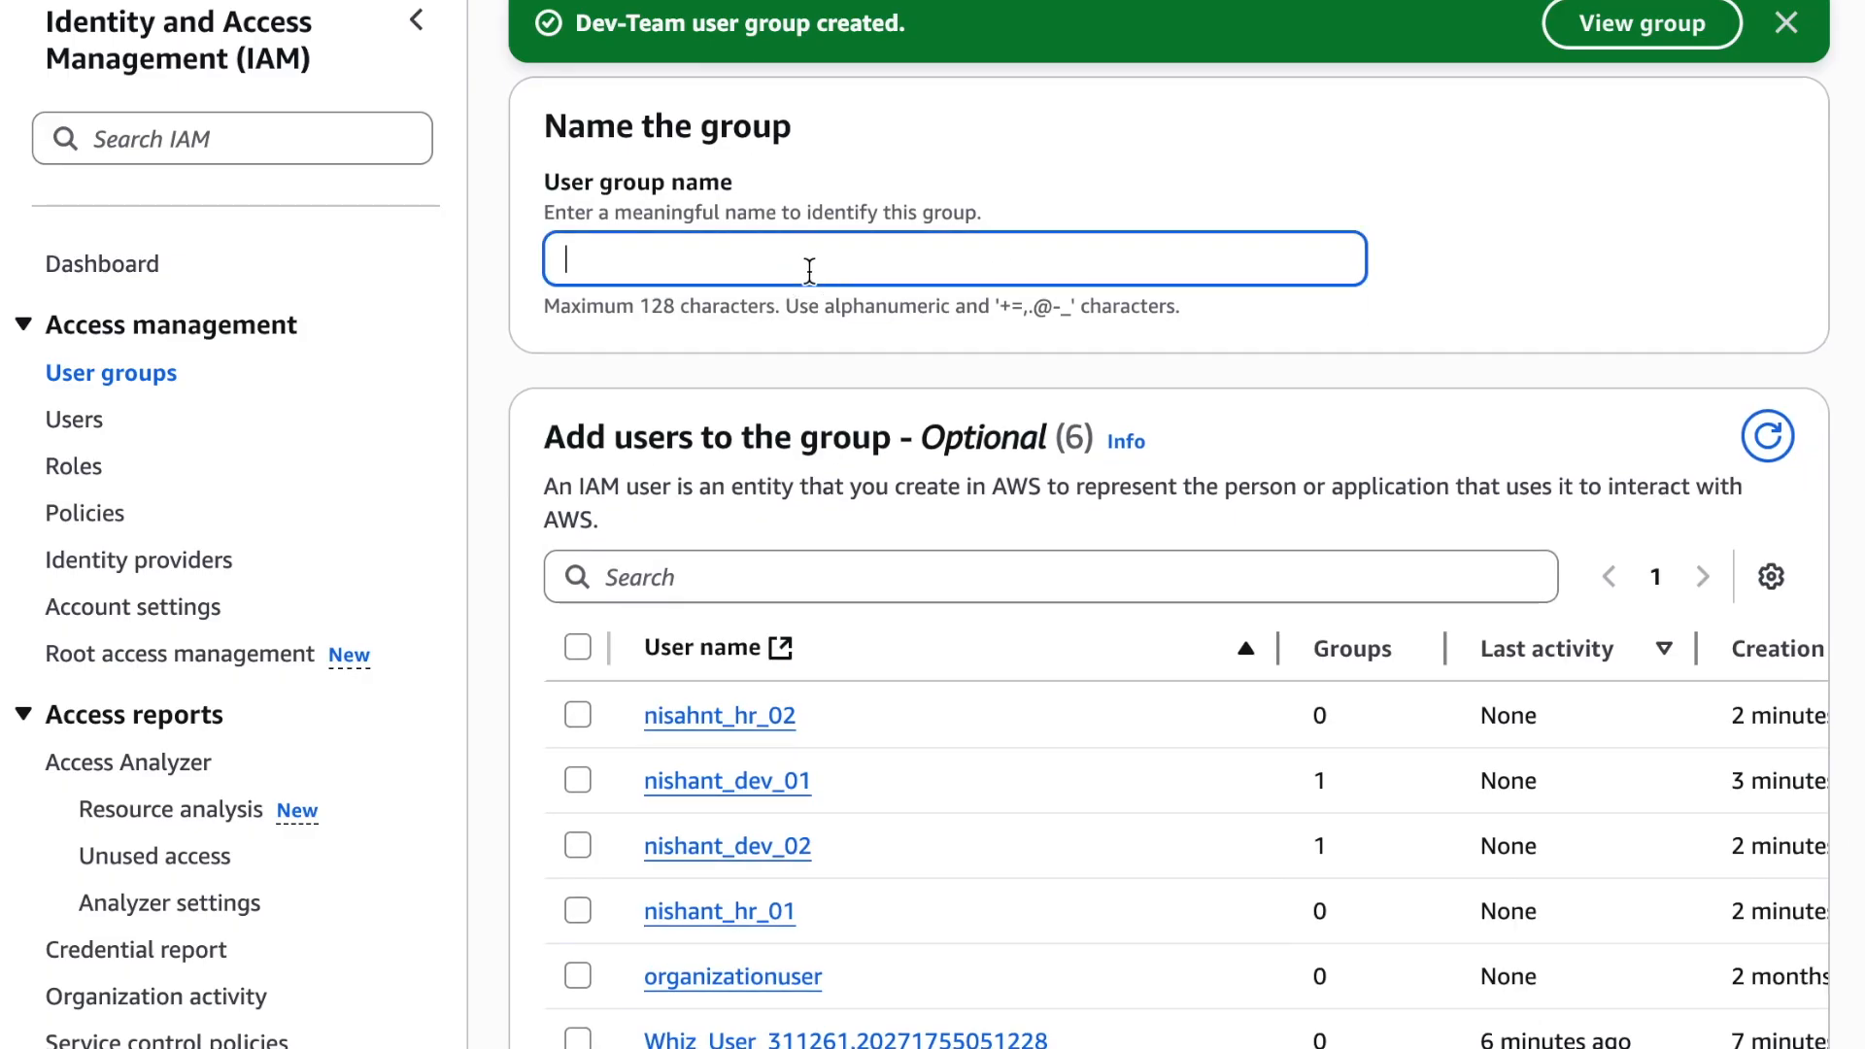
type("HR-Team")
Select the _hr_01 and _hr_02 users as members of the HR-Team group
scroll(712, 584, "down", 3)
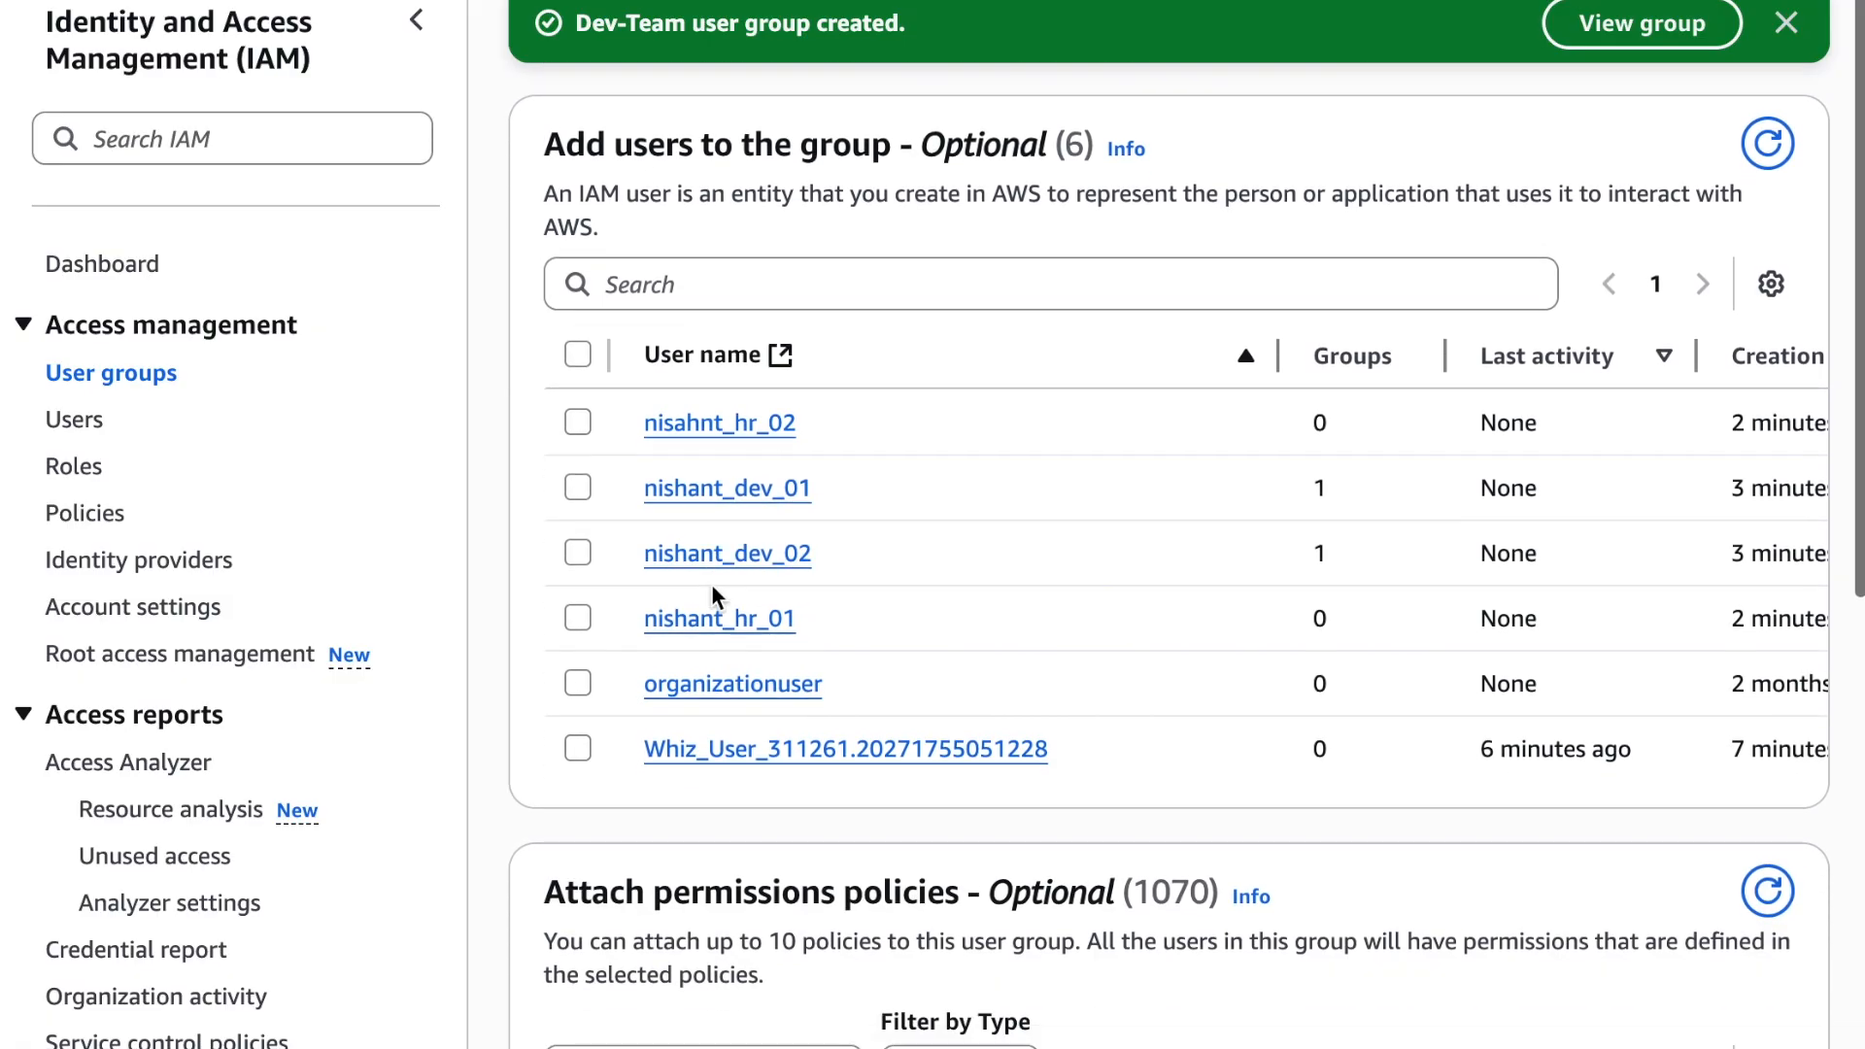
left_click(577, 421)
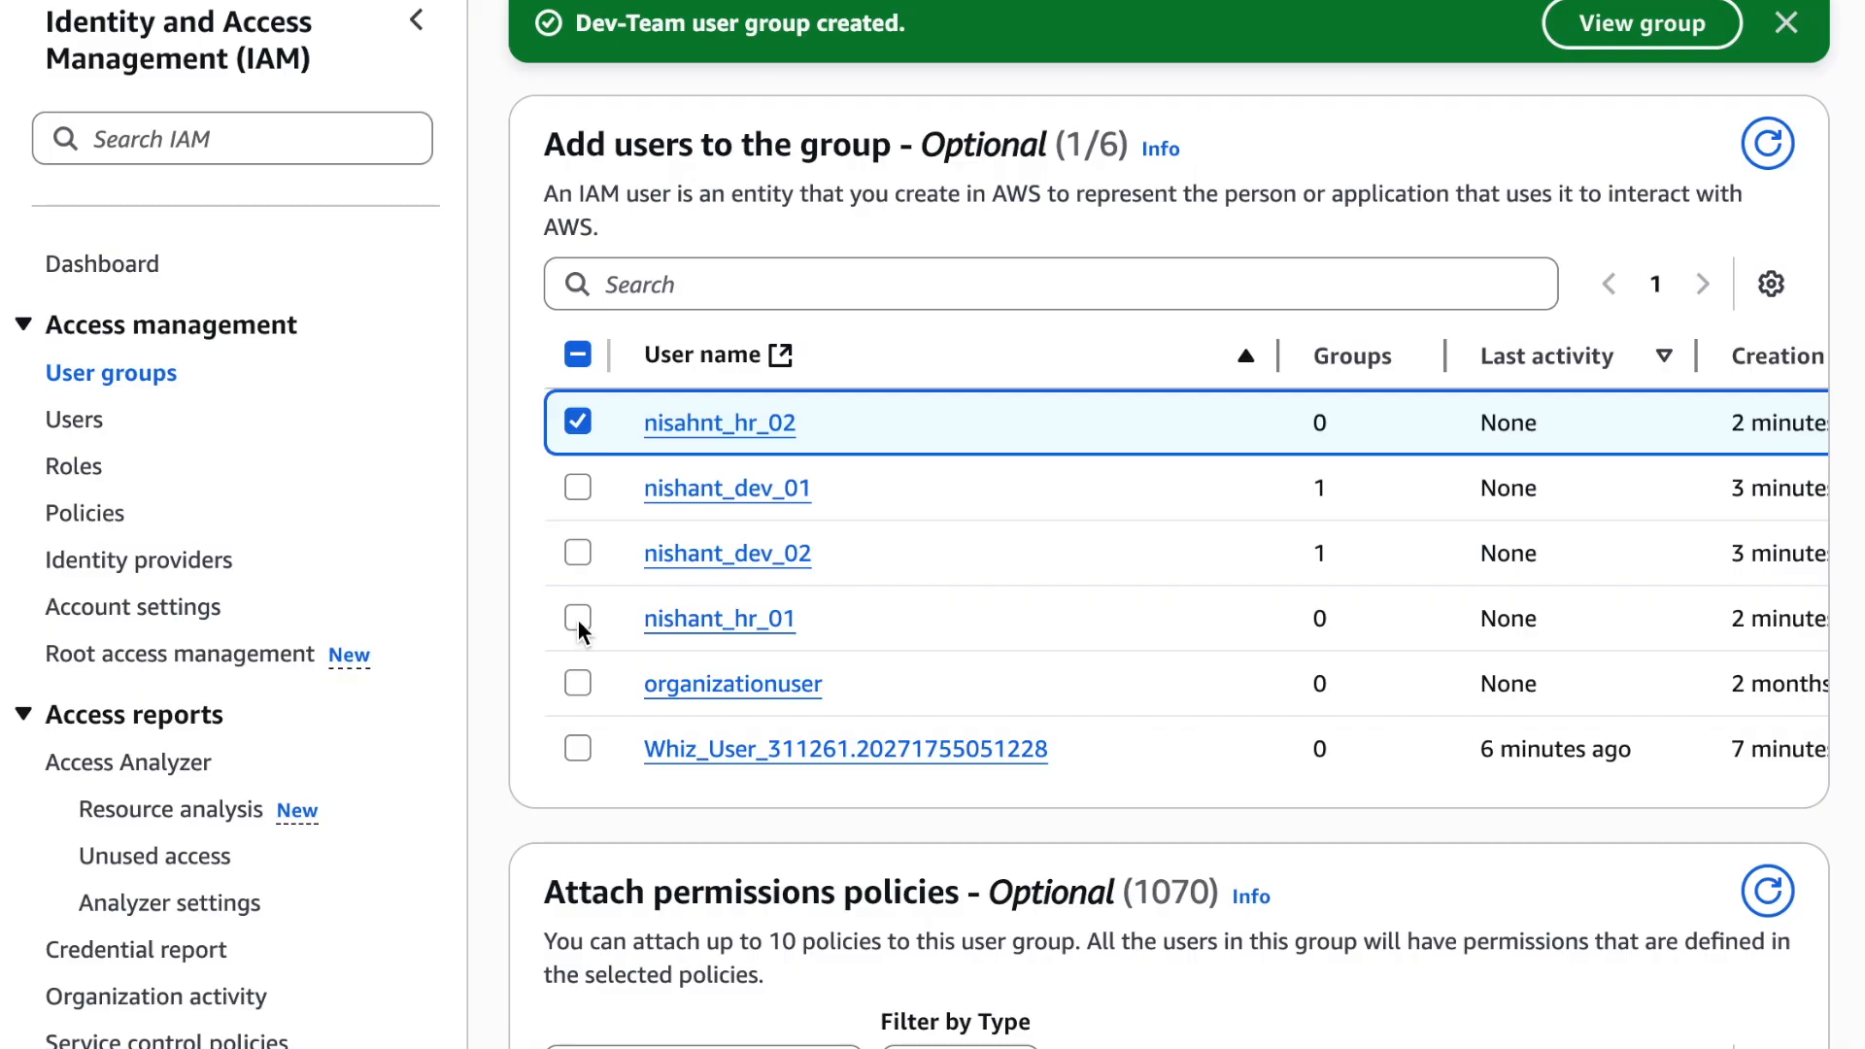
left_click(577, 619)
Search the permissions policies for "Bill", select the Billing policy for the HR-Team group and create the group
scroll(577, 620, "down", 5)
left_click(688, 555)
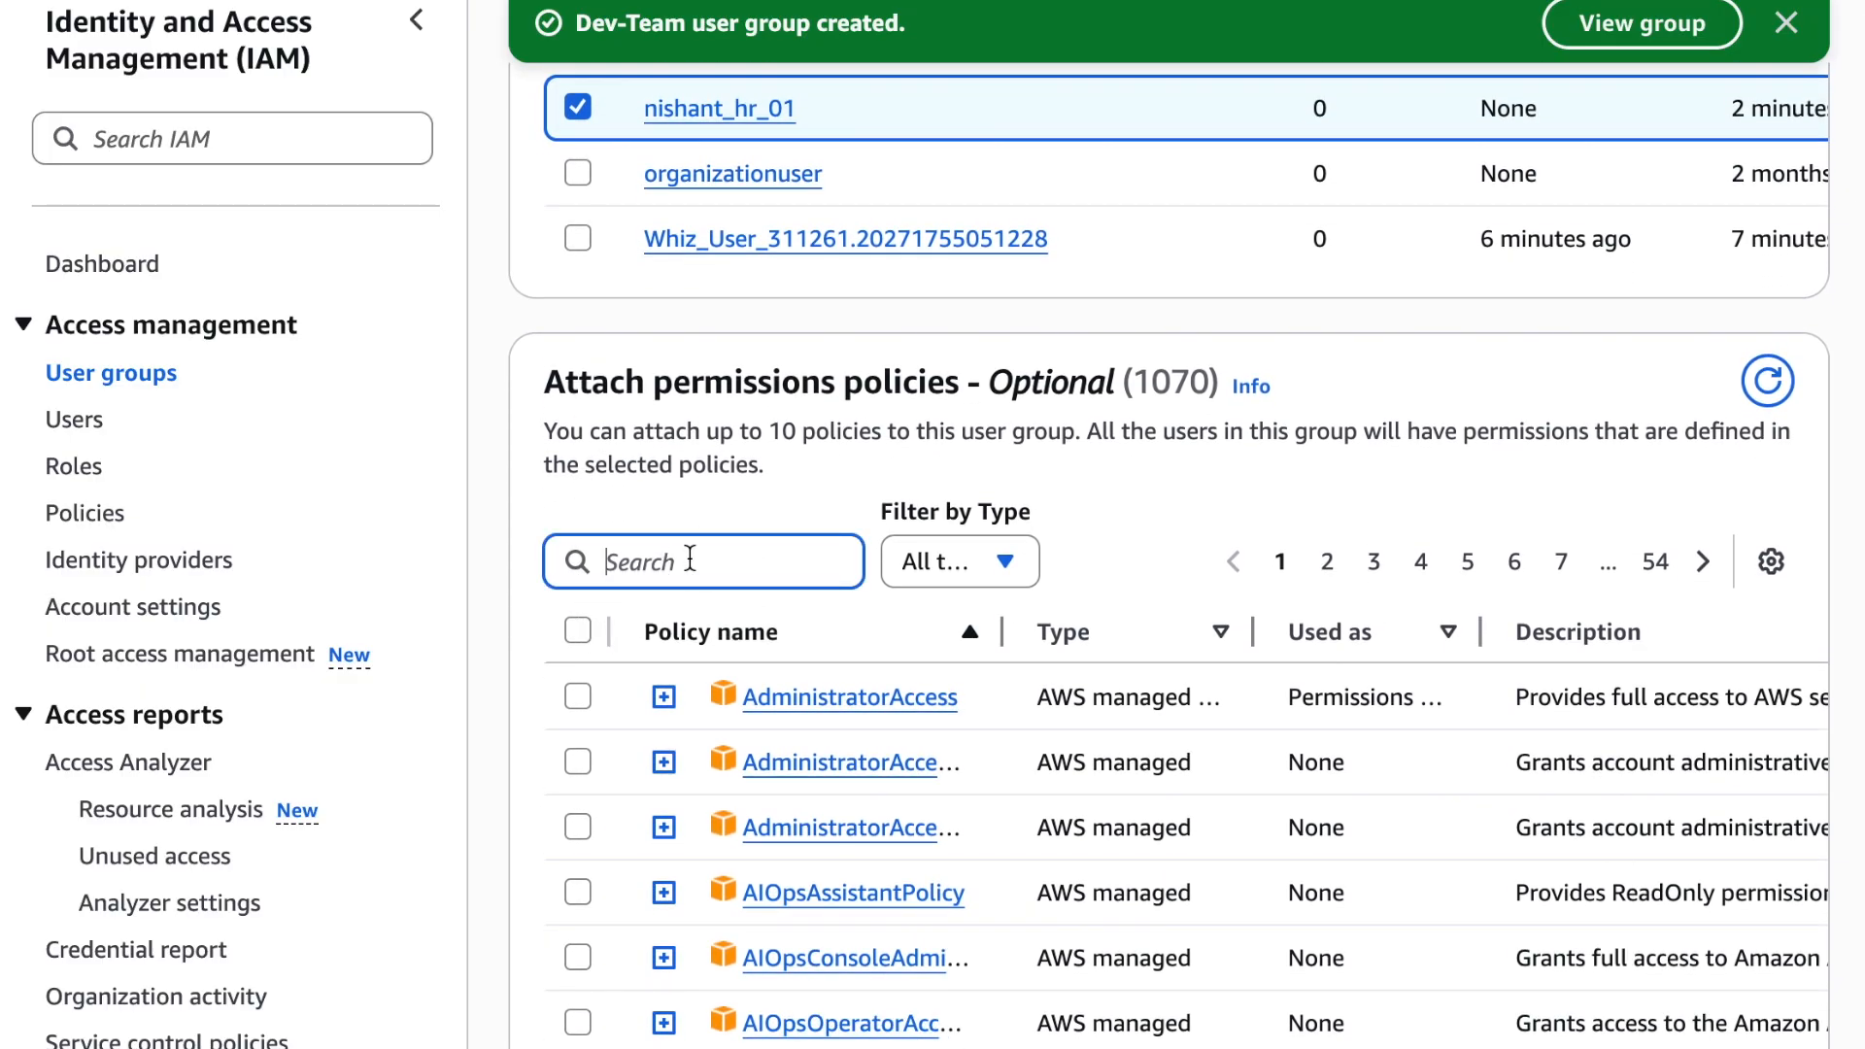
type("Bill")
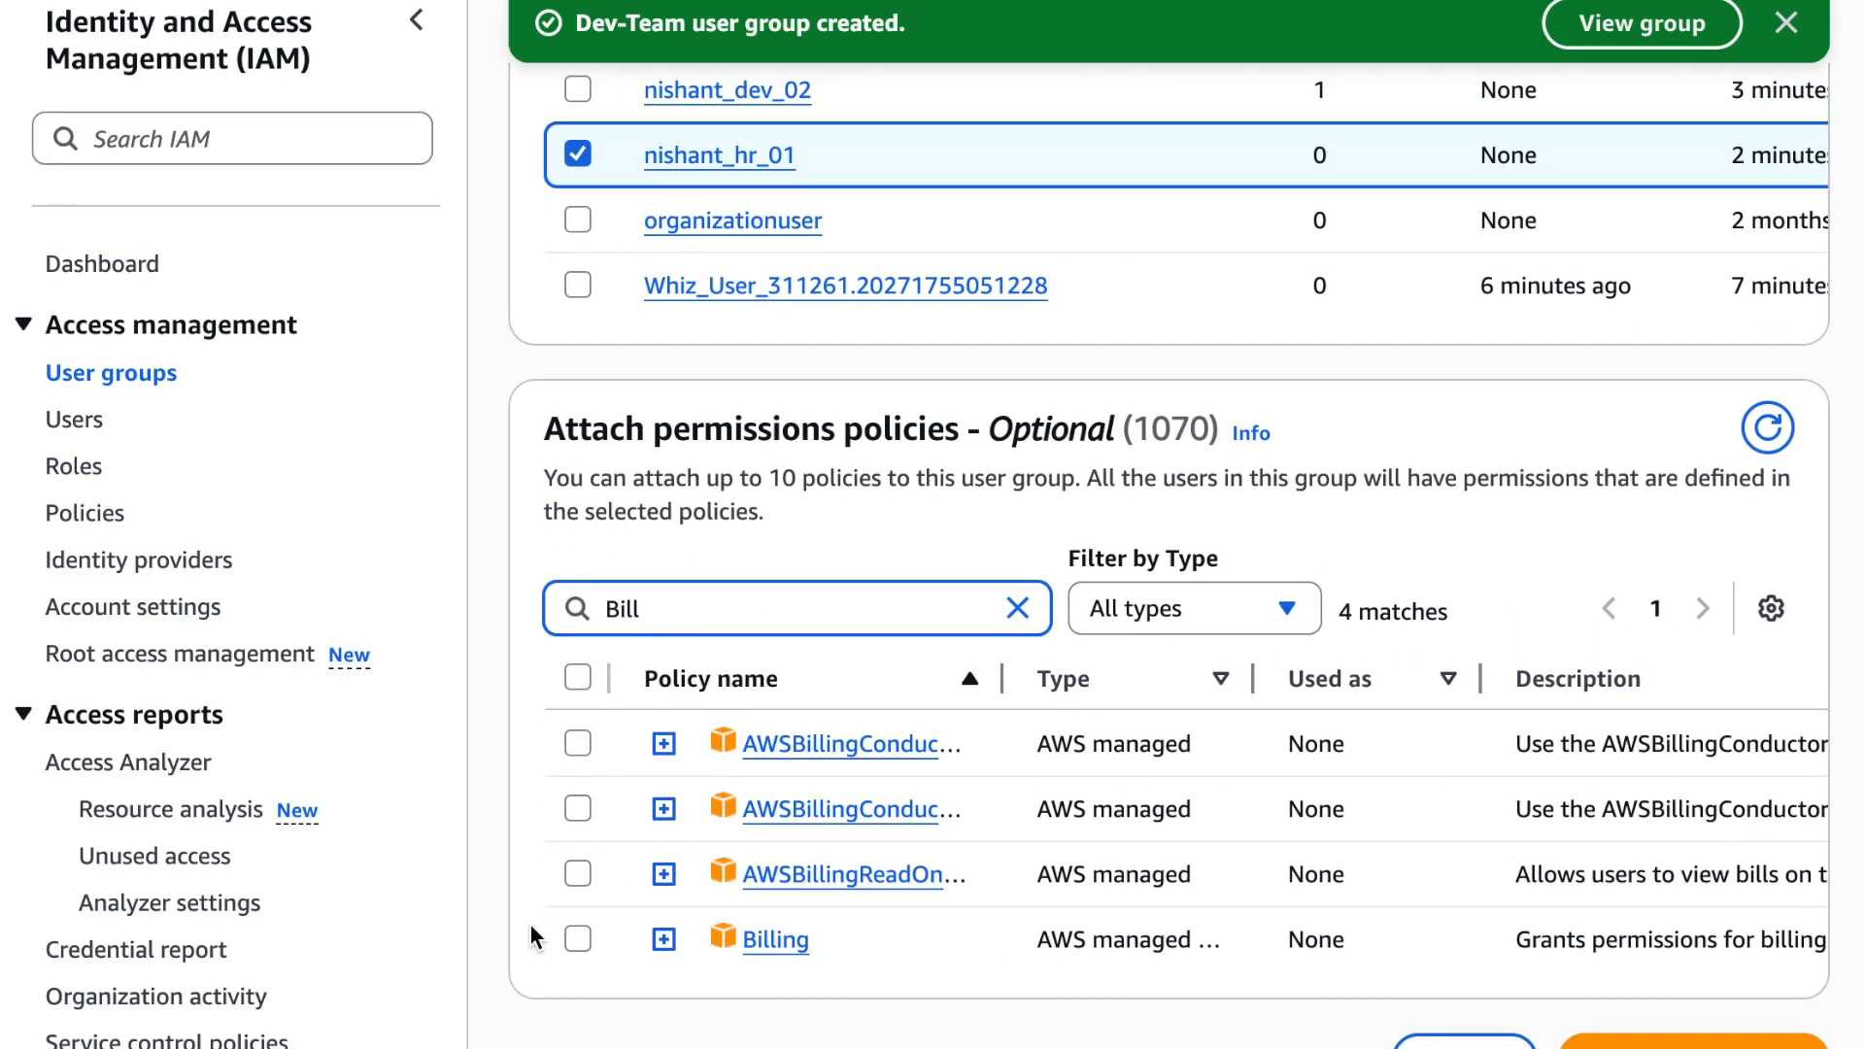
left_click(577, 938)
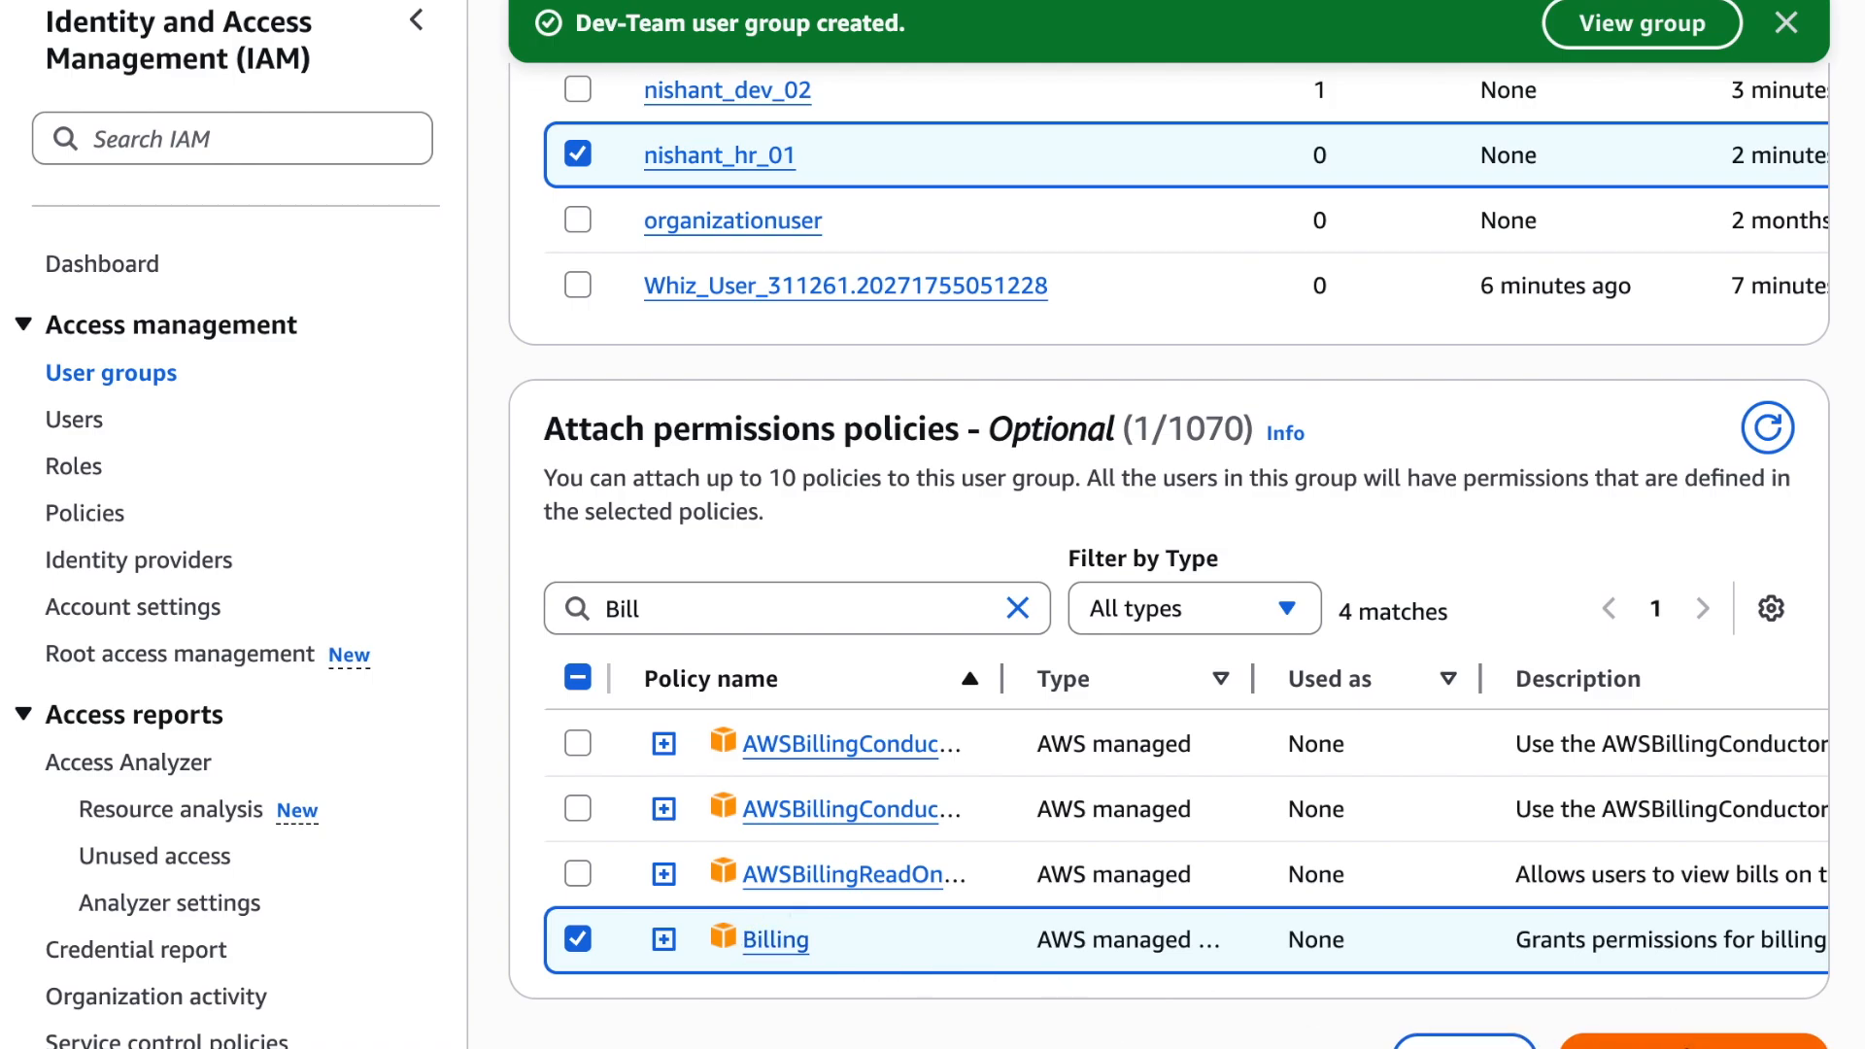
left_click(1693, 1041)
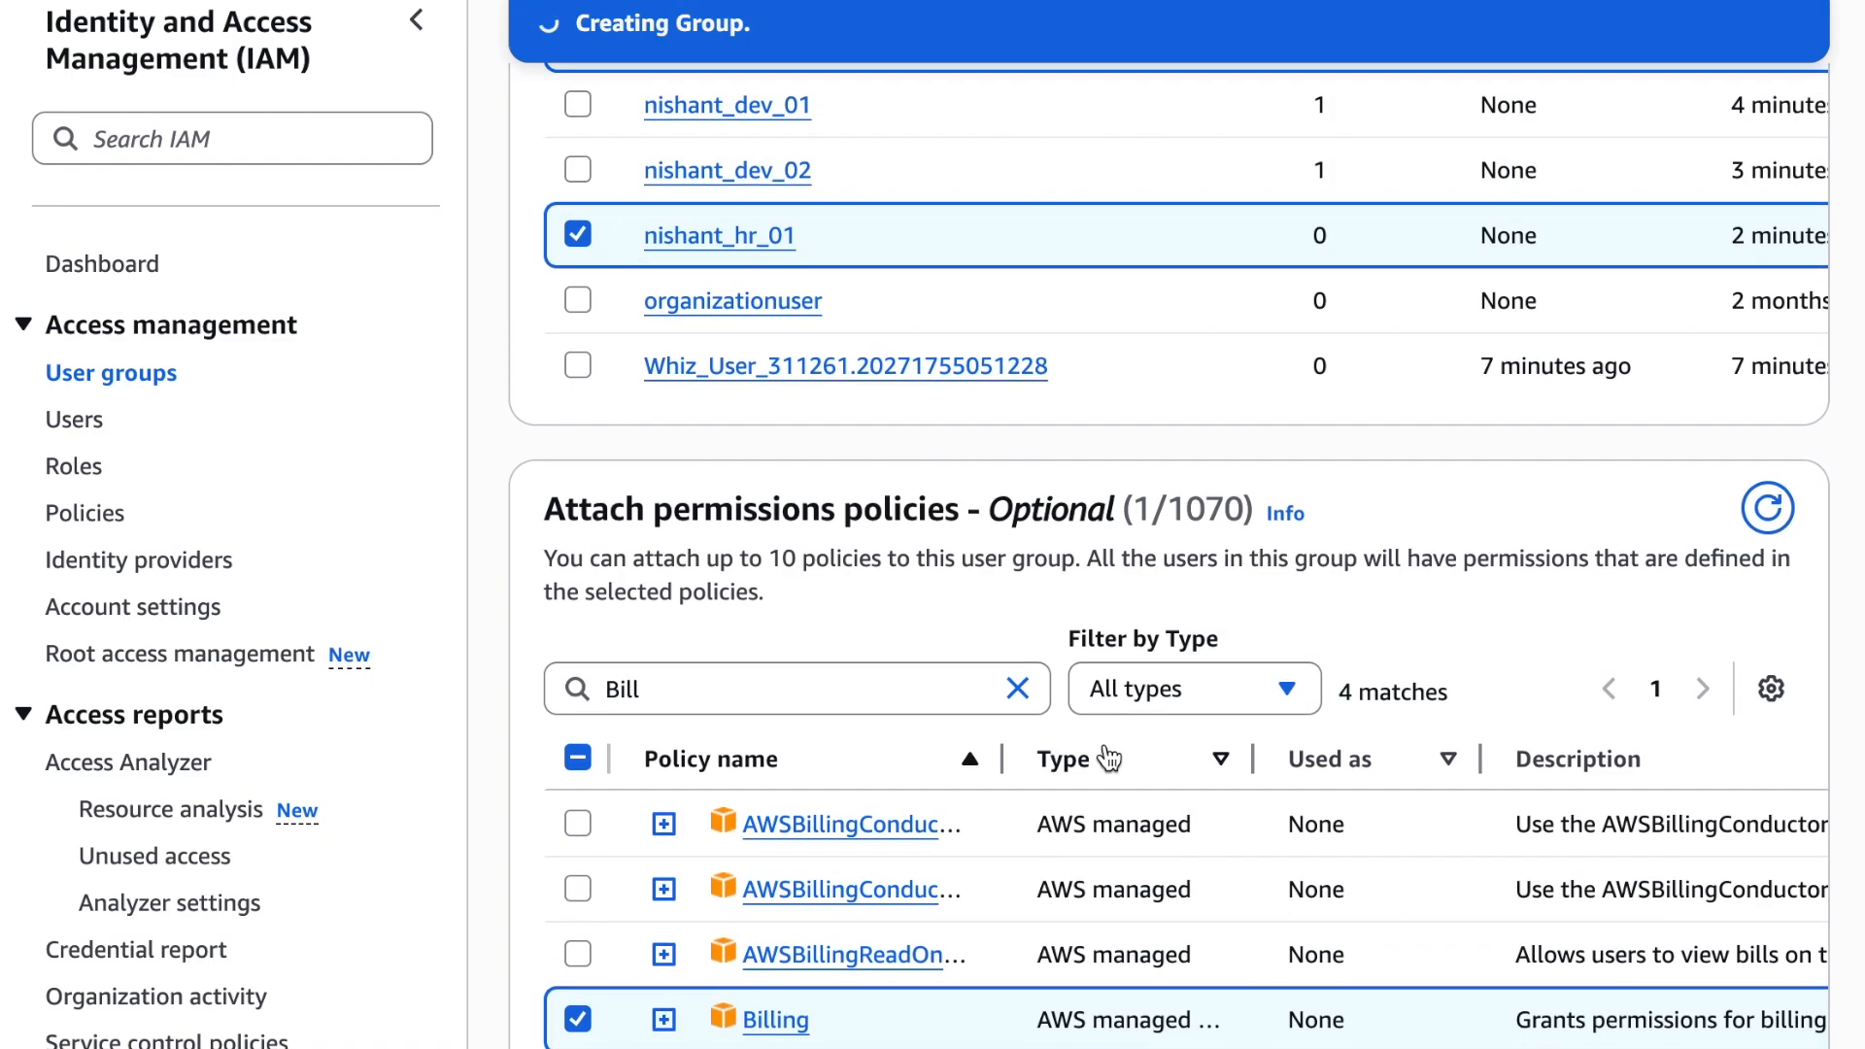